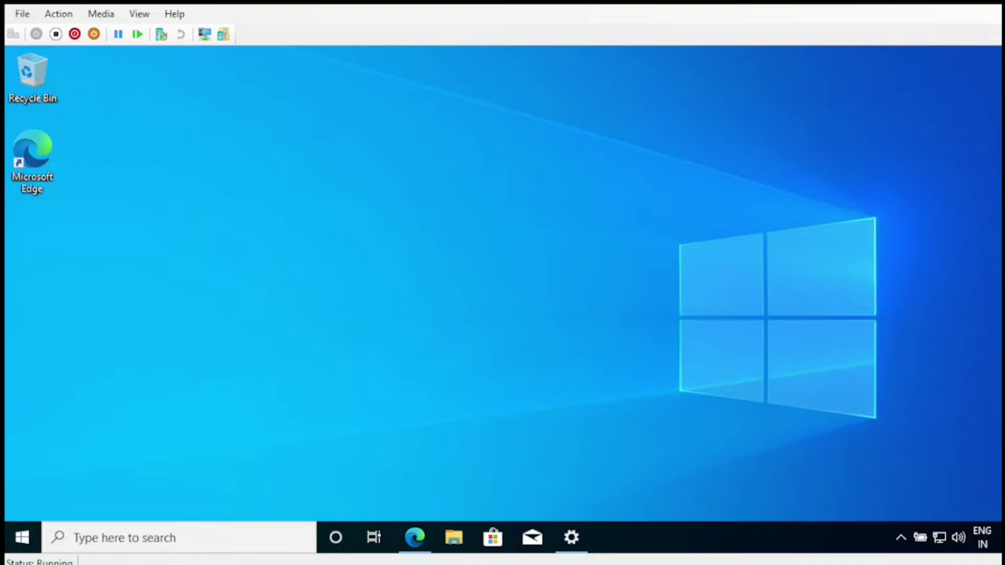
- Search the Microsoft Store for 'Windows Configuration Designer', open its app page and install it
{"action": "left_click", "coordinate": [492, 539]}
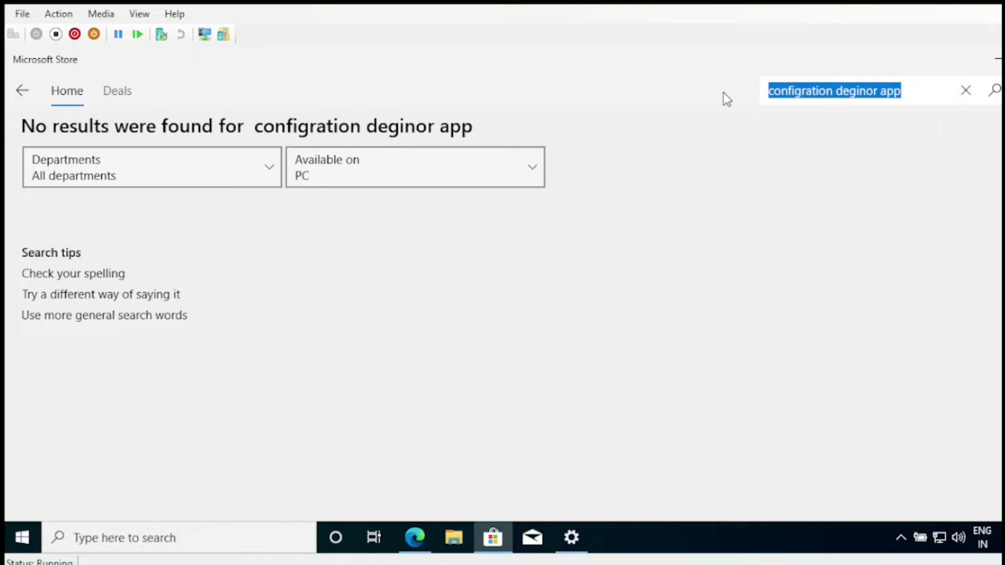
{"action": "type", "text": "Windows Configuration Designer"}
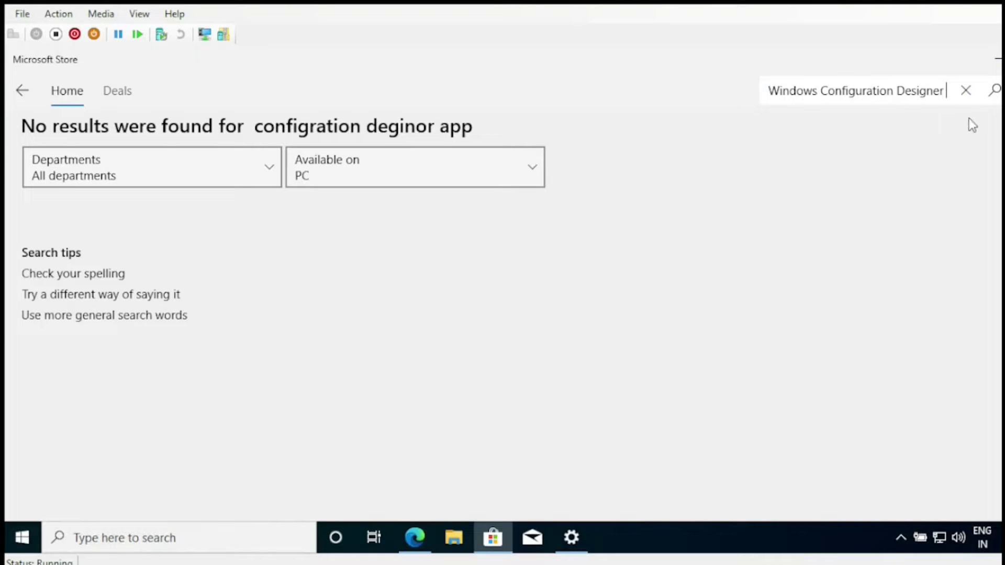
{"action": "left_click", "coordinate": [993, 91]}
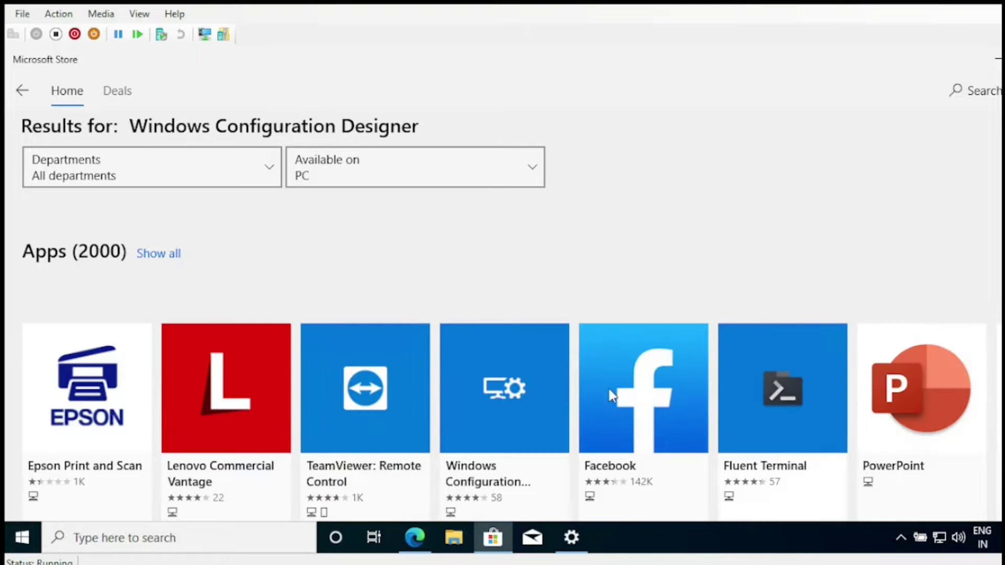
{"action": "left_click", "coordinate": [504, 420]}
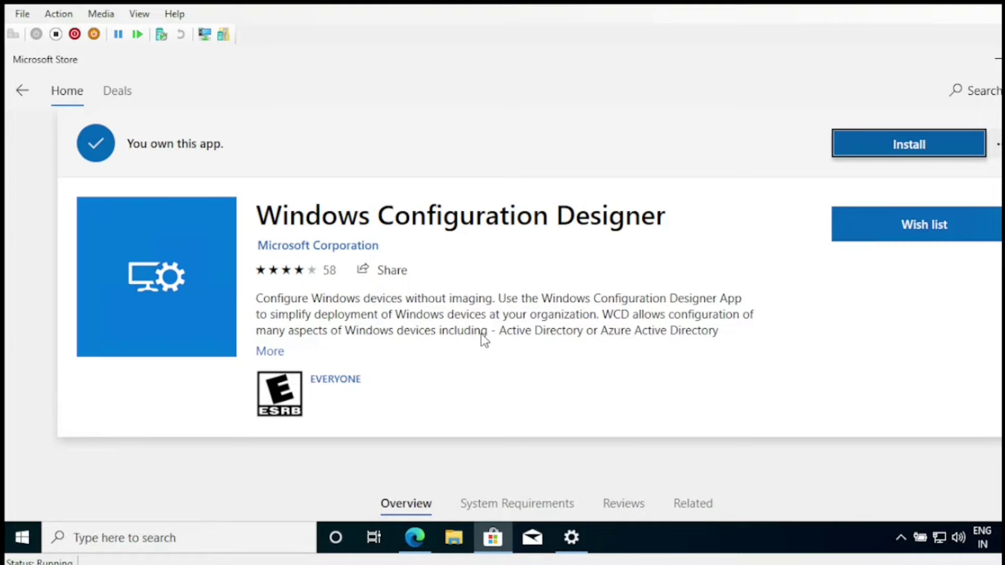
{"action": "left_click", "coordinate": [920, 142]}
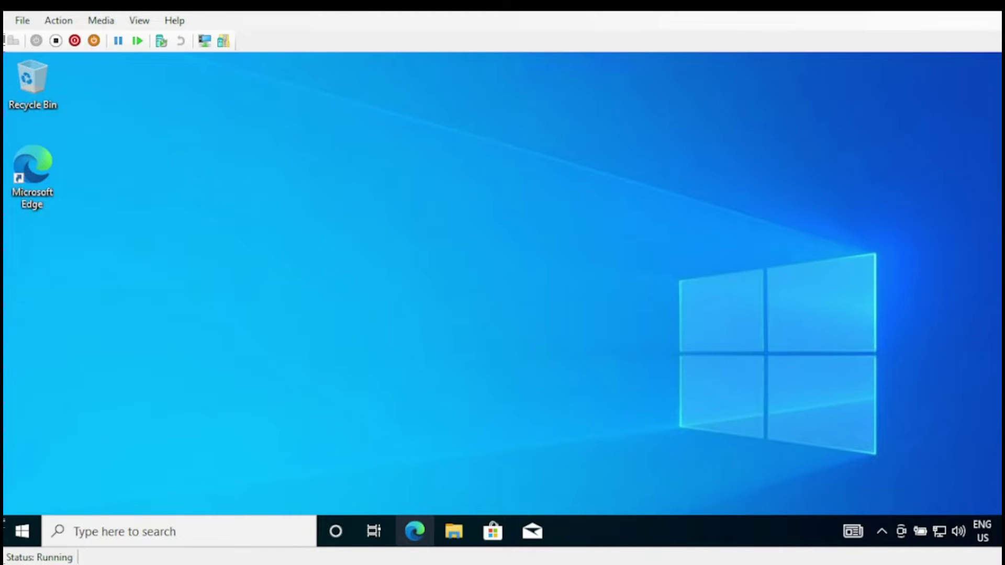
- Search Start for 'windows con' and launch Windows Configuration Designer from the results
{"action": "left_click", "coordinate": [22, 531]}
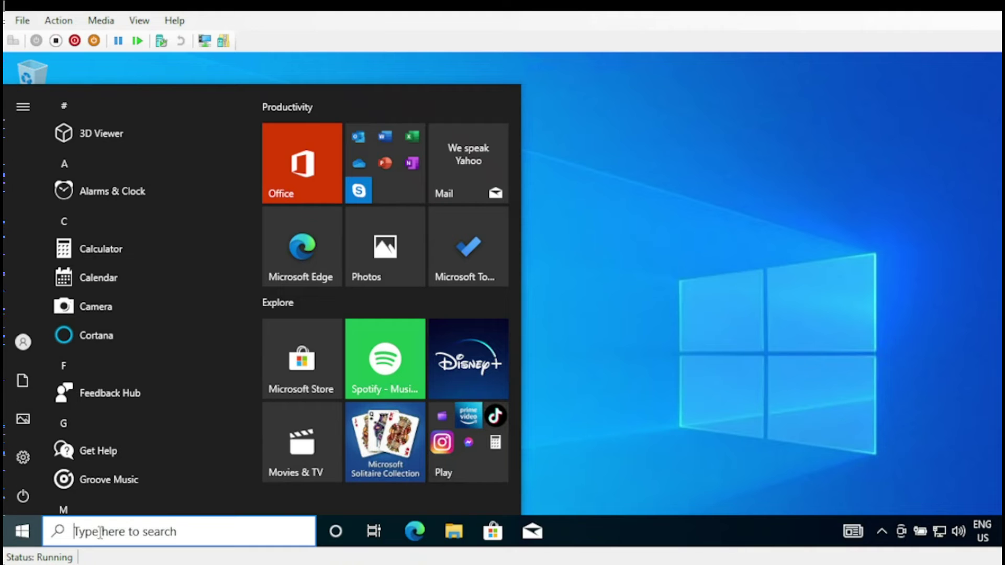
{"action": "left_click", "coordinate": [101, 533]}
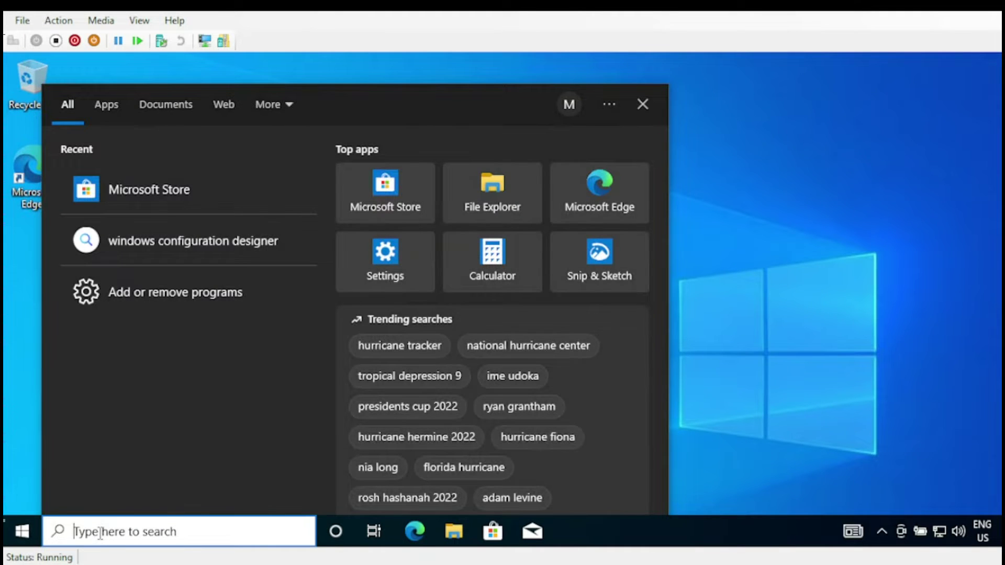
{"action": "type", "text": "windows "}
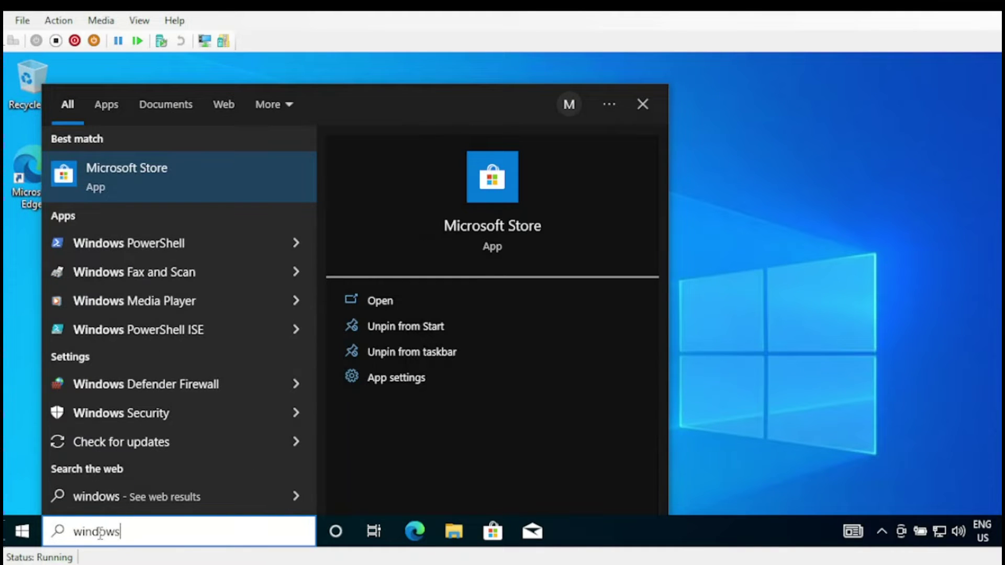
{"action": "type", "text": "con"}
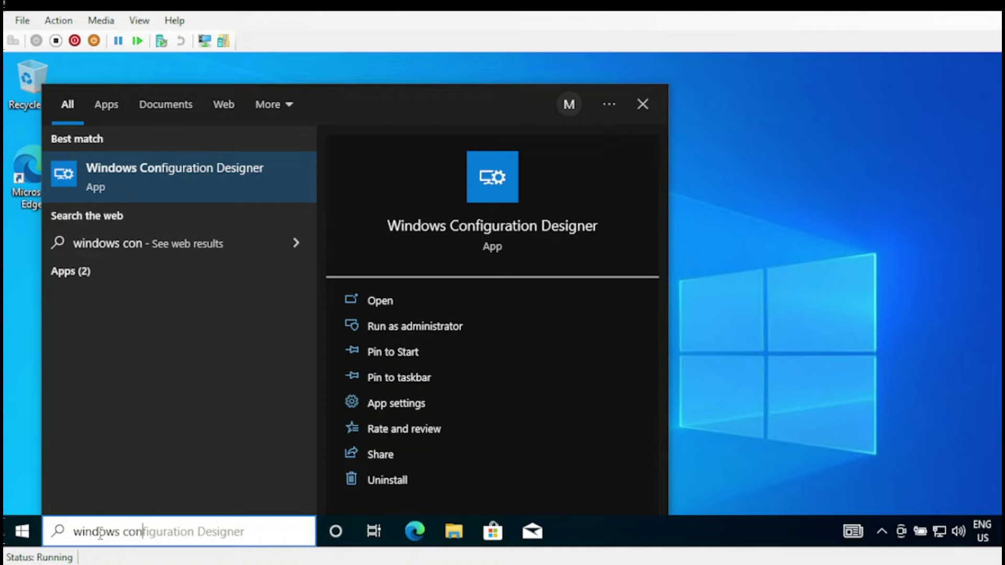
{"action": "left_click", "coordinate": [232, 183]}
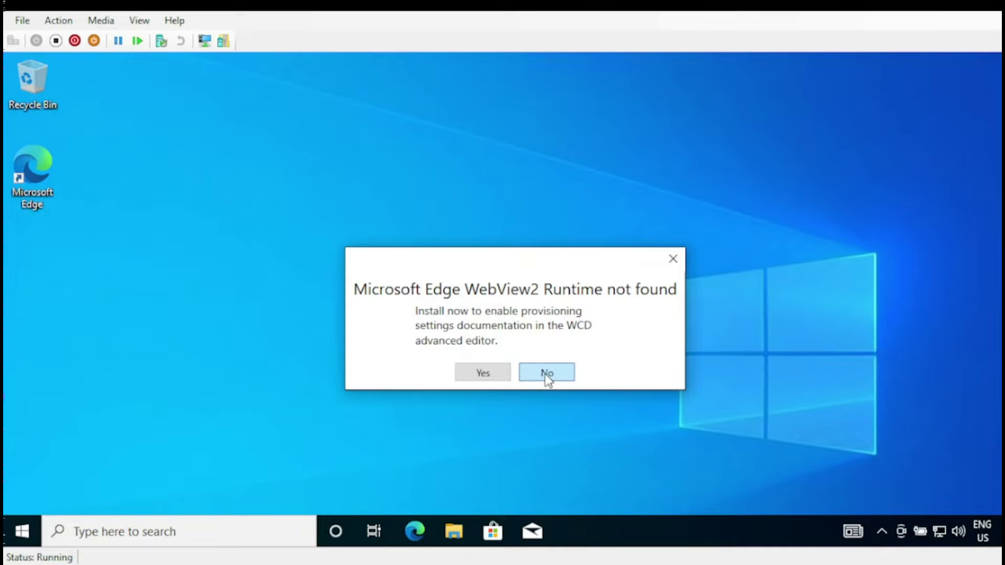
- Decline the WebView2 Runtime install and choose the Provision desktop devices tile
{"action": "left_click", "coordinate": [544, 374]}
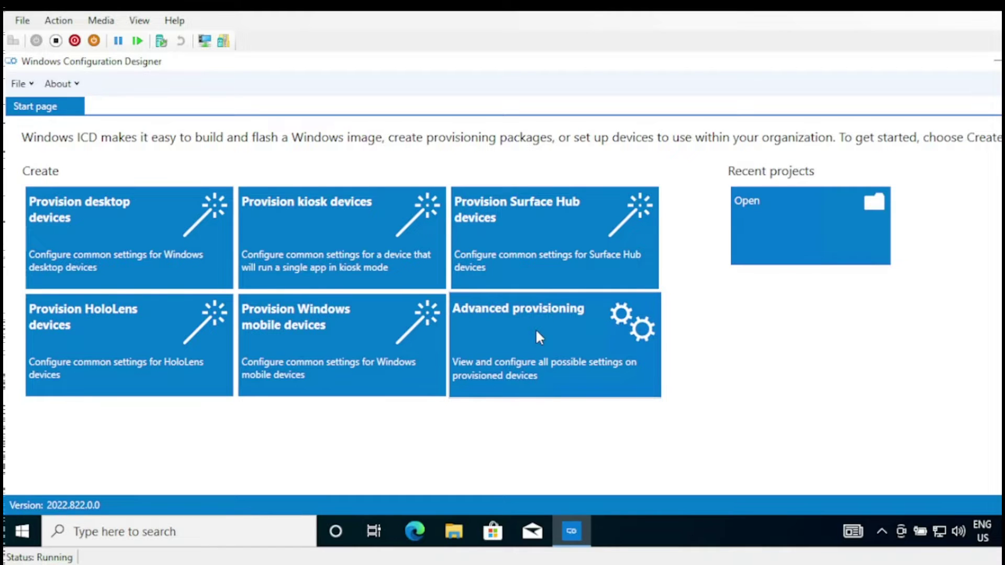
{"action": "left_click", "coordinate": [157, 250]}
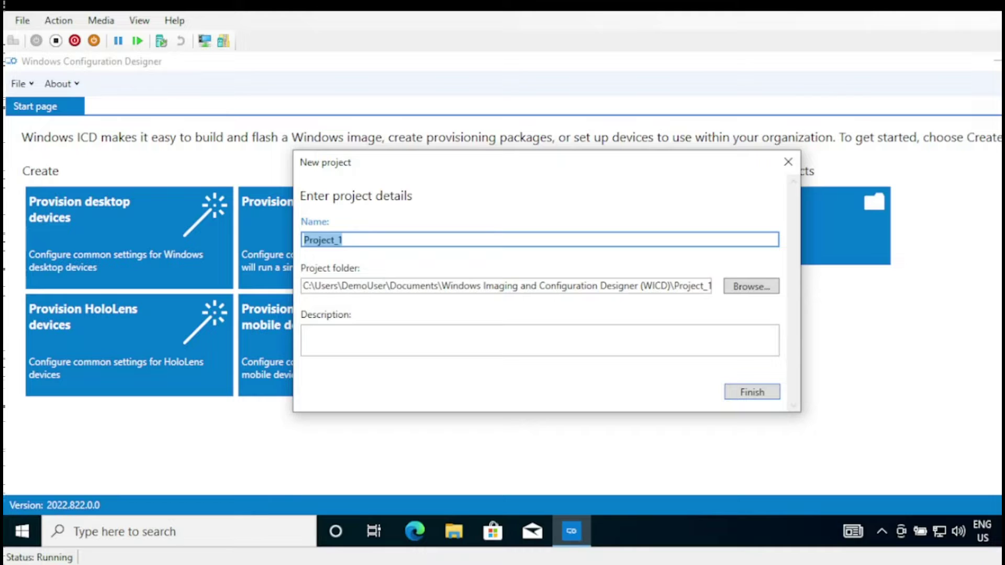
- Name the new project Bulk_Enroll
{"action": "type", "text": "Bull"}
{"action": "key", "text": "BackSpace"}
{"action": "type", "text": "k_Enr"}
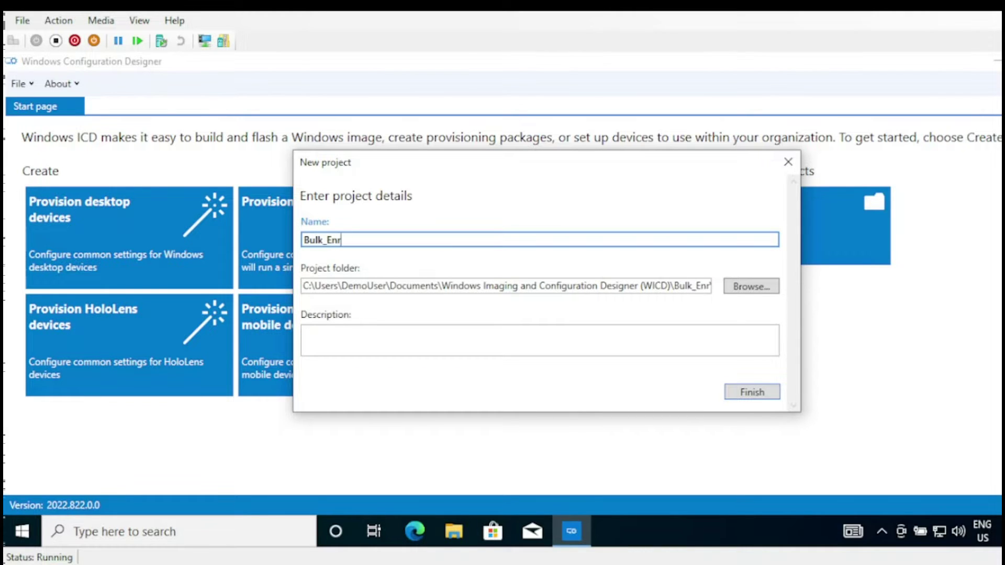
{"action": "type", "text": "oll"}
- Store the project in a new folder on the Desktop and finish creating it
{"action": "left_click", "coordinate": [735, 287]}
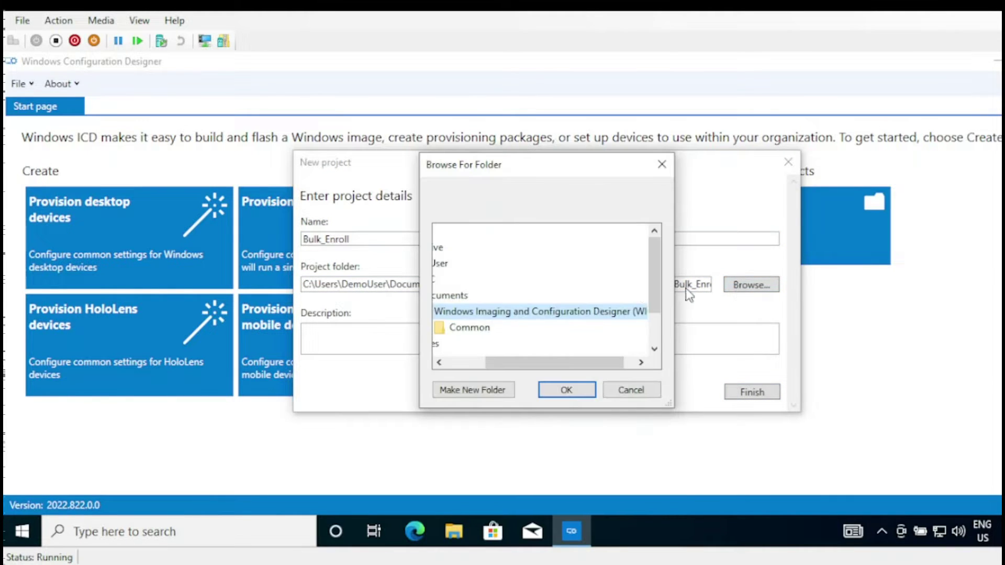
{"action": "left_click_drag", "start_coordinate": [591, 368], "coordinate": [561, 368]}
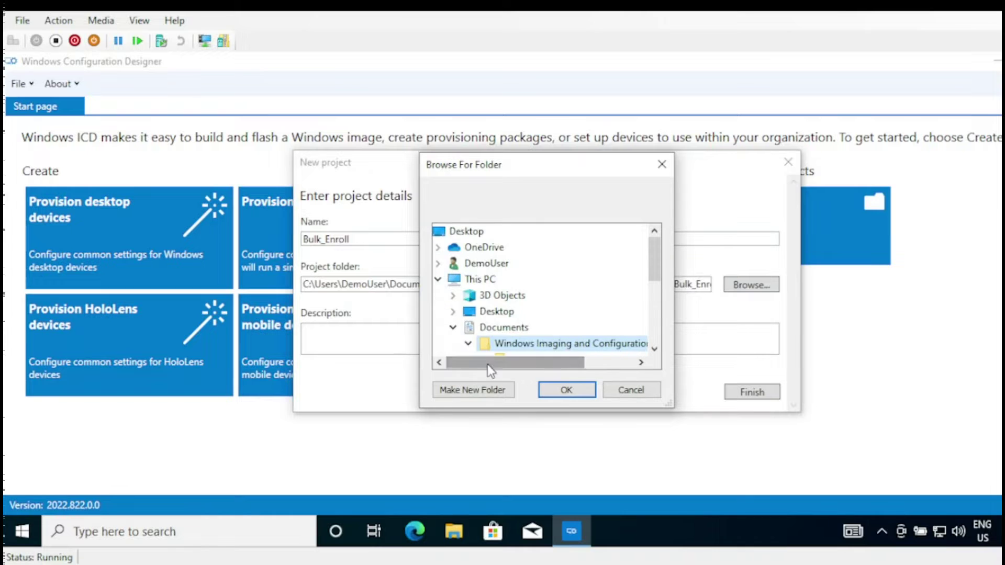
{"action": "left_click", "coordinate": [505, 314]}
{"action": "left_click", "coordinate": [482, 390]}
{"action": "key", "text": "Return"}
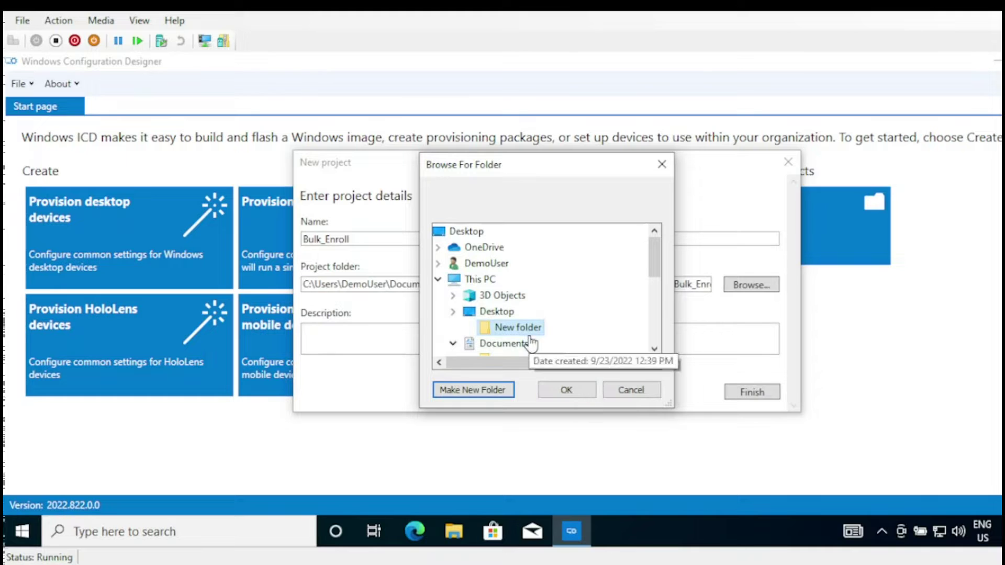
{"action": "left_click", "coordinate": [566, 388]}
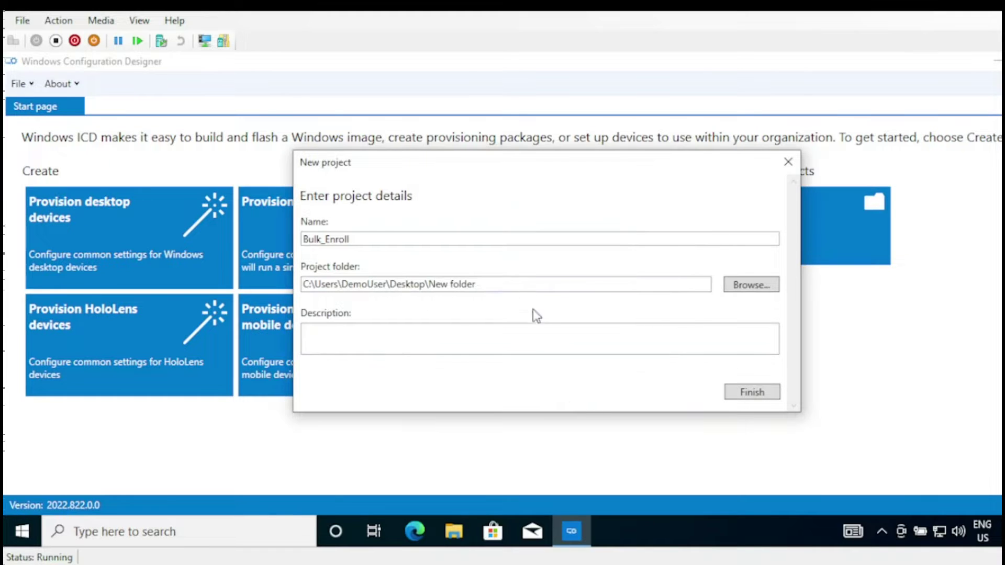
{"action": "left_click_drag", "start_coordinate": [516, 285], "coordinate": [318, 291]}
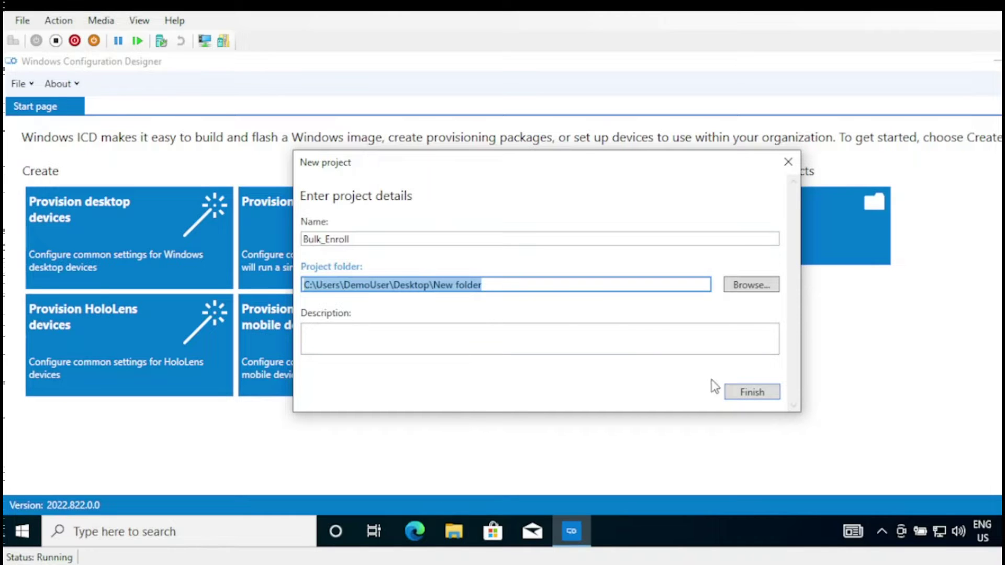
{"action": "left_click", "coordinate": [754, 393]}
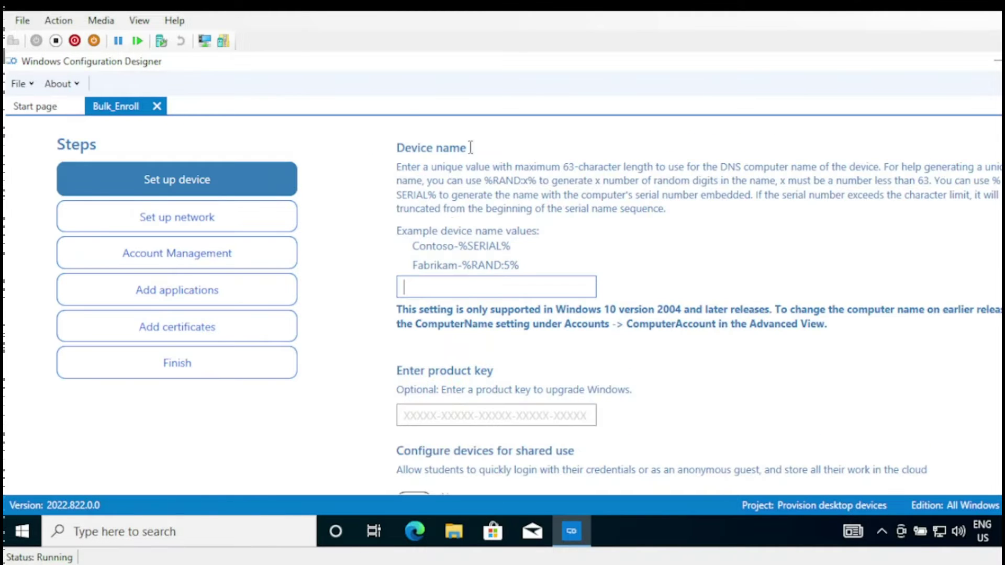
- Select and copy the Fabrikam-%RAND:5% example shown under Device name
{"action": "scroll", "coordinate": [235, 193], "scroll_direction": "down", "scroll_amount": 3}
{"action": "scroll", "coordinate": [235, 192], "scroll_direction": "up", "scroll_amount": 3}
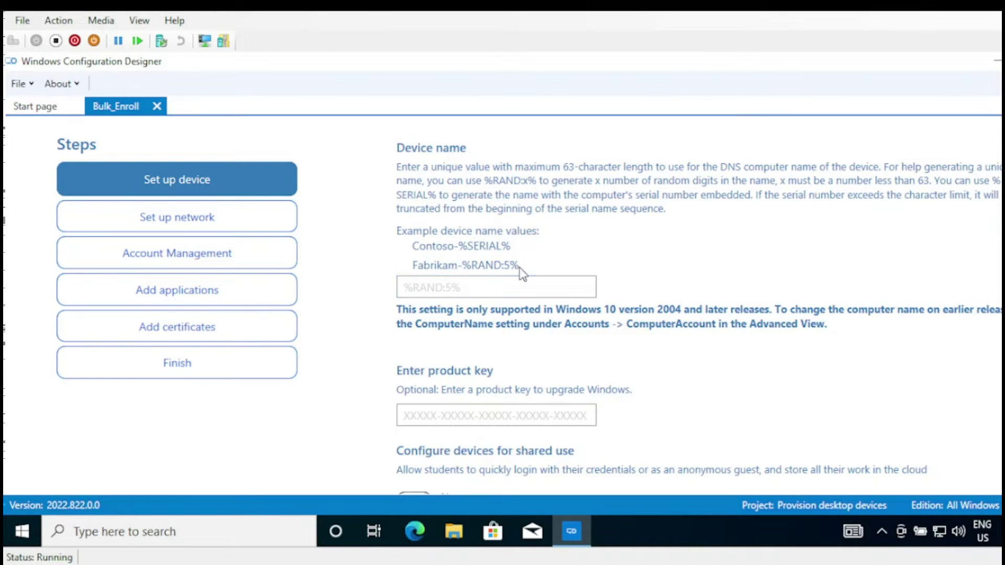
{"action": "left_click_drag", "start_coordinate": [510, 246], "coordinate": [426, 246]}
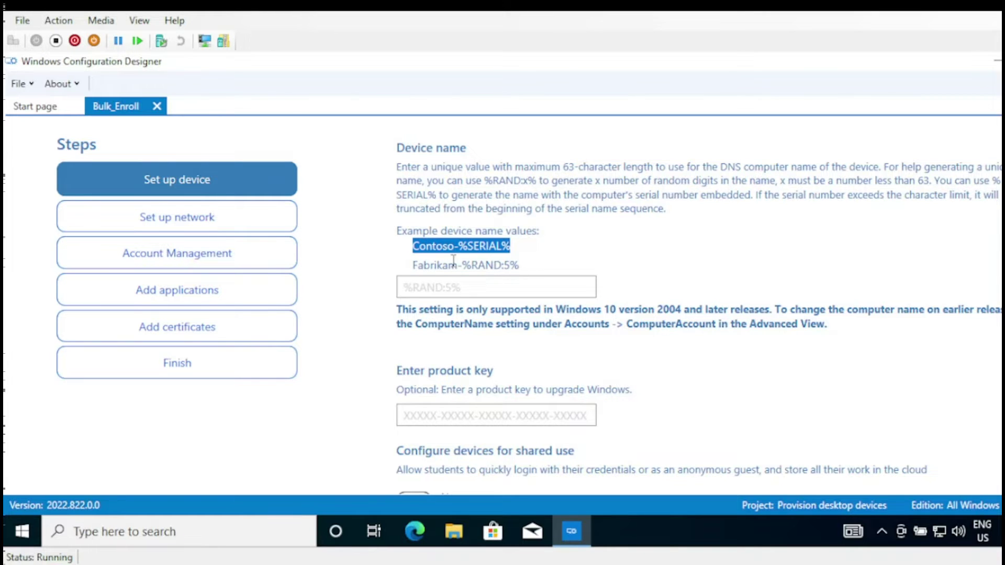
{"action": "left_click_drag", "start_coordinate": [525, 268], "coordinate": [425, 269]}
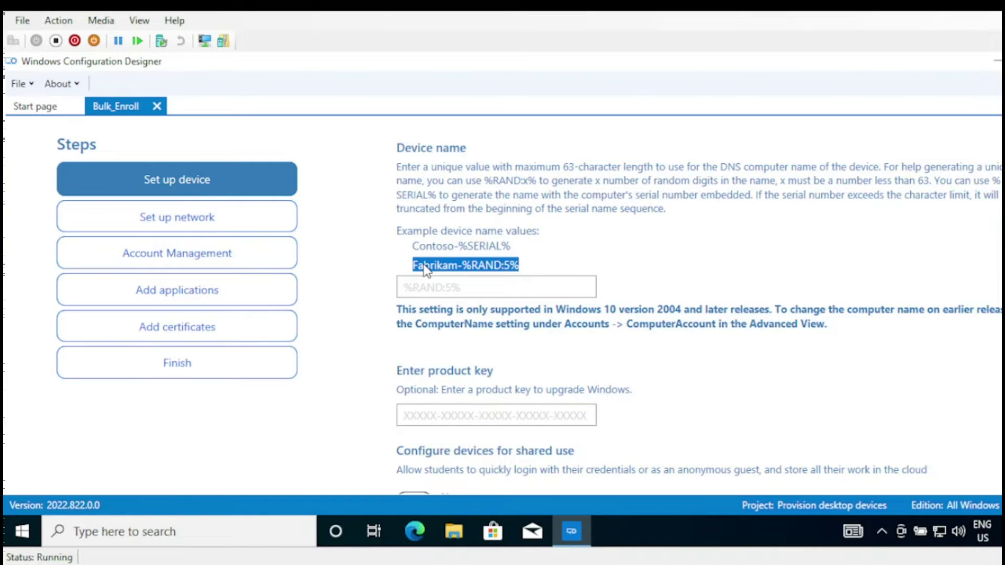
{"action": "left_click", "coordinate": [436, 283]}
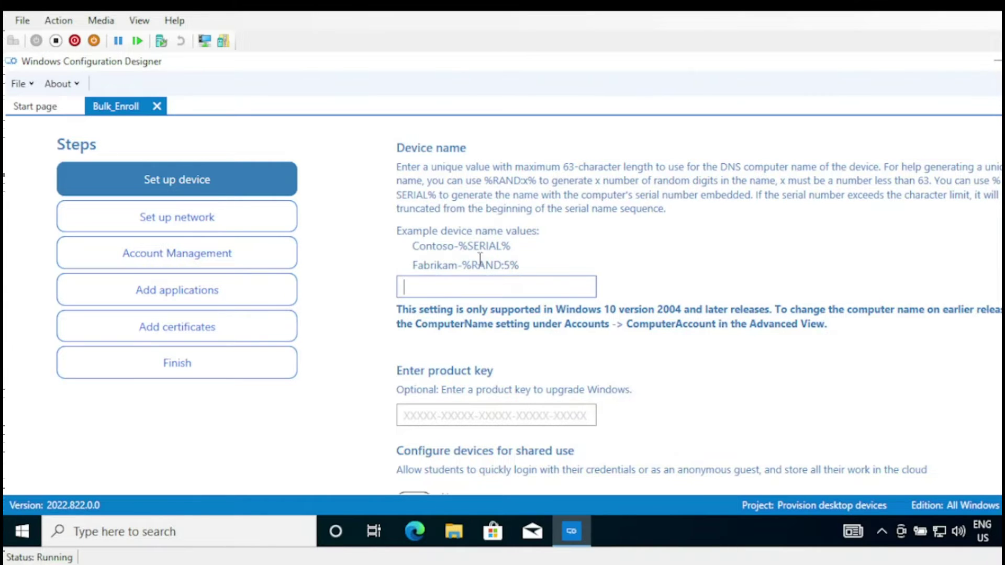
{"action": "left_click_drag", "start_coordinate": [522, 267], "coordinate": [433, 278]}
{"action": "key", "text": "ctrl+c"}
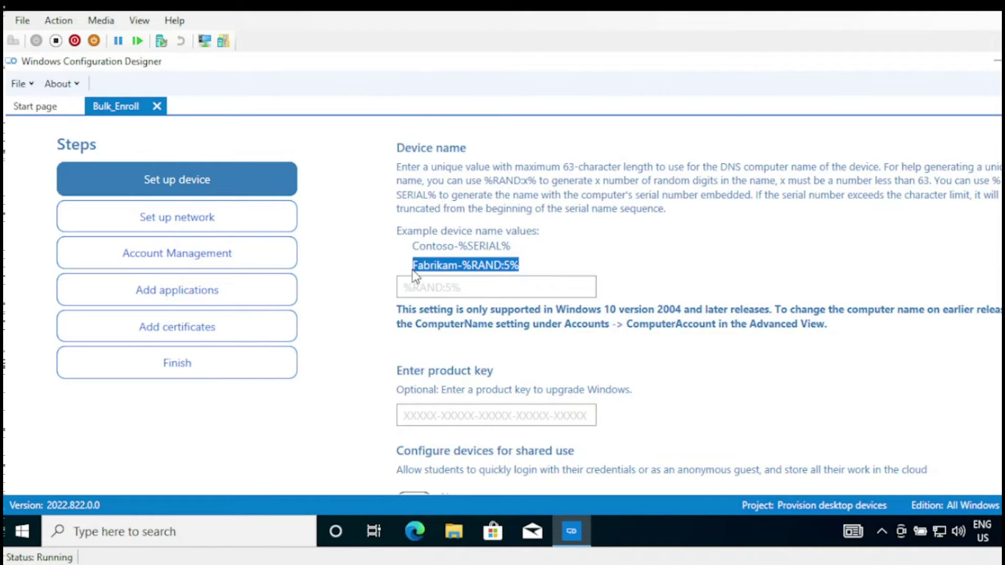
- Paste the example and edit the device name to Demo-%RAND:5%
{"action": "left_click", "coordinate": [426, 284]}
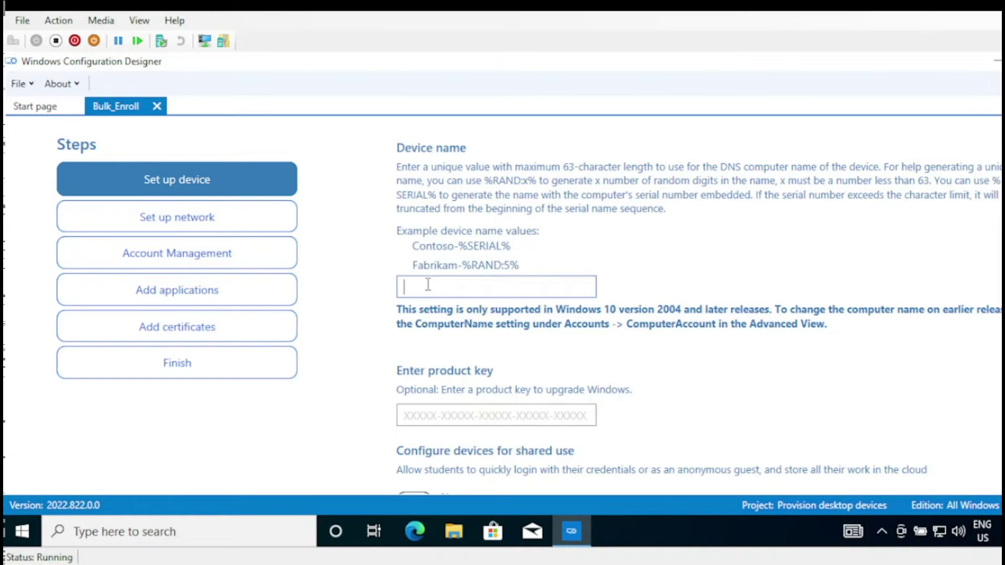
{"action": "key", "text": "ctrl+v"}
{"action": "left_click_drag", "start_coordinate": [449, 288], "coordinate": [405, 289]}
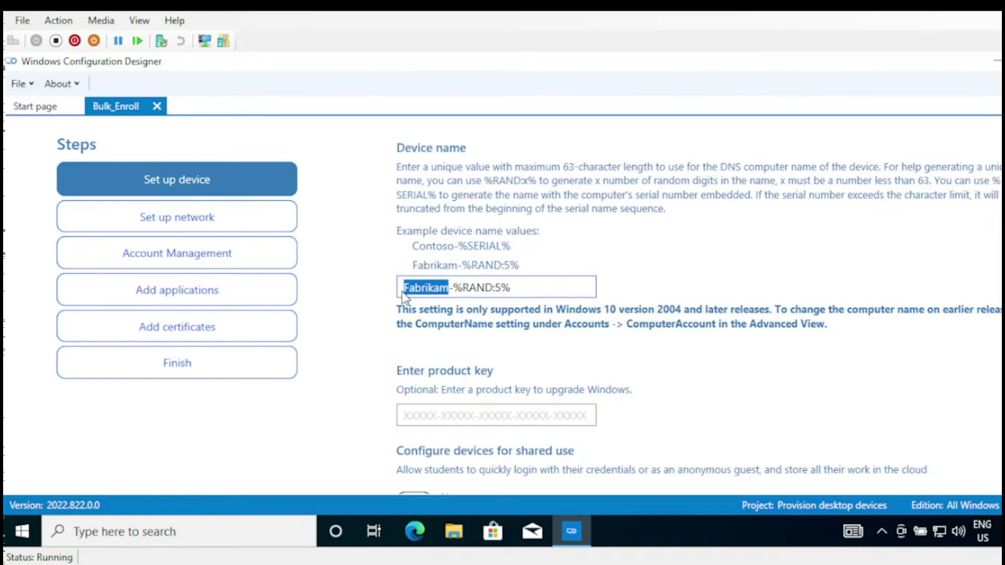
{"action": "type", "text": "Bukl"}
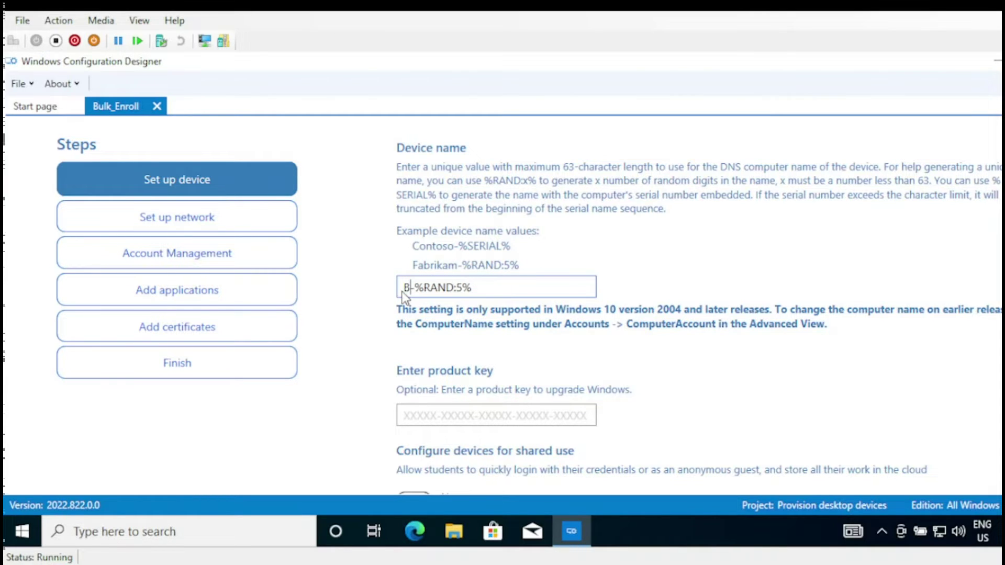
{"action": "key", "text": "BackSpace"}
{"action": "key", "text": "BackSpace"}
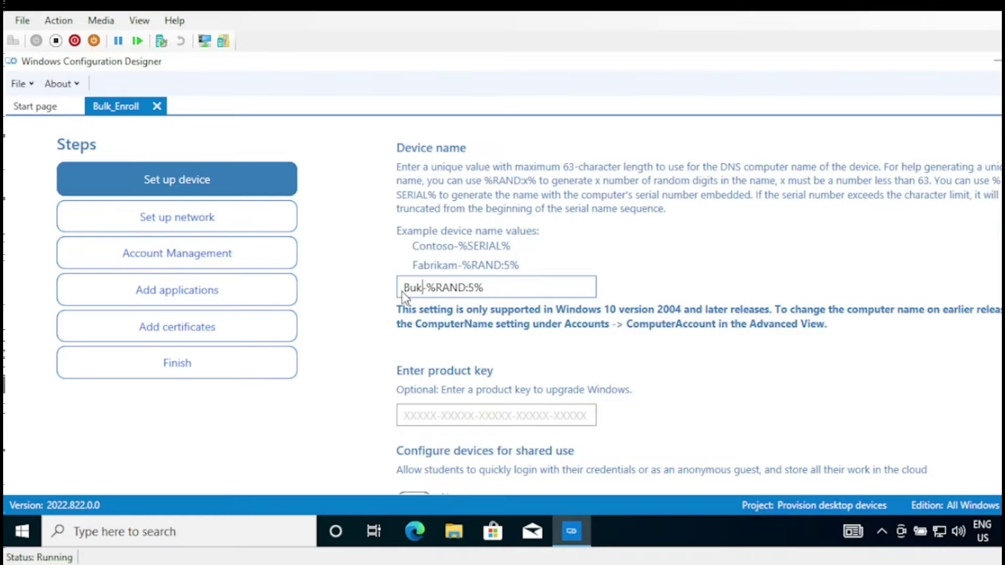
{"action": "type", "text": "lk"}
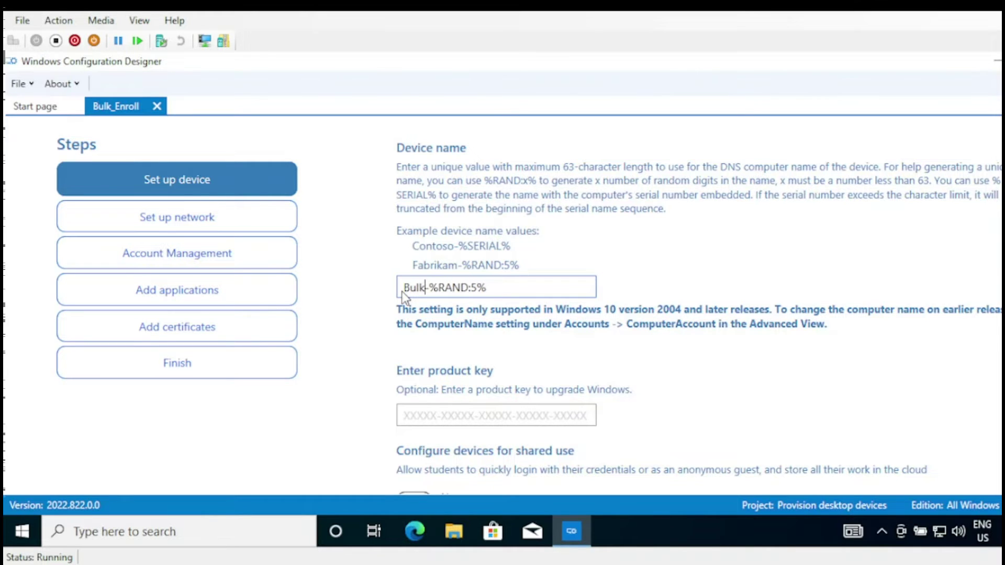
{"action": "key", "text": "BackSpace"}
{"action": "key", "text": "BackSpace"}
{"action": "key", "text": "BackSpace"}
{"action": "key", "text": "BackSpace"}
{"action": "type", "text": "Demo"}
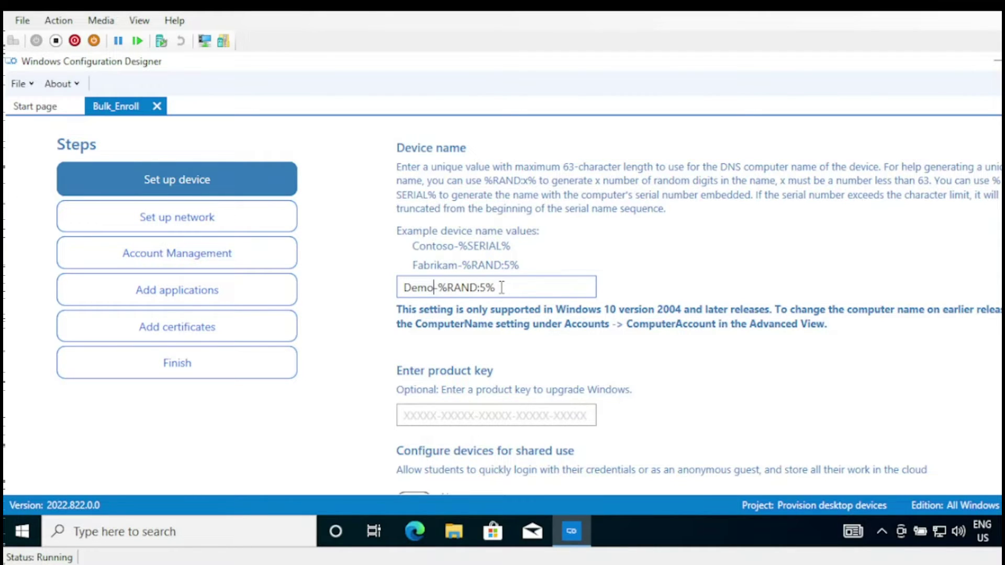
{"action": "left_click_drag", "start_coordinate": [508, 288], "coordinate": [411, 288]}
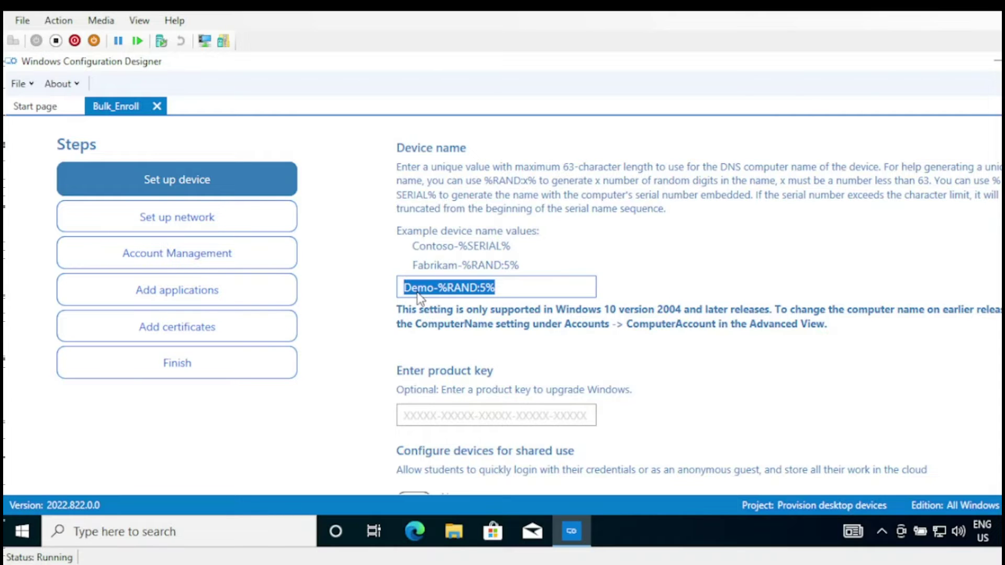
{"action": "left_click", "coordinate": [520, 290]}
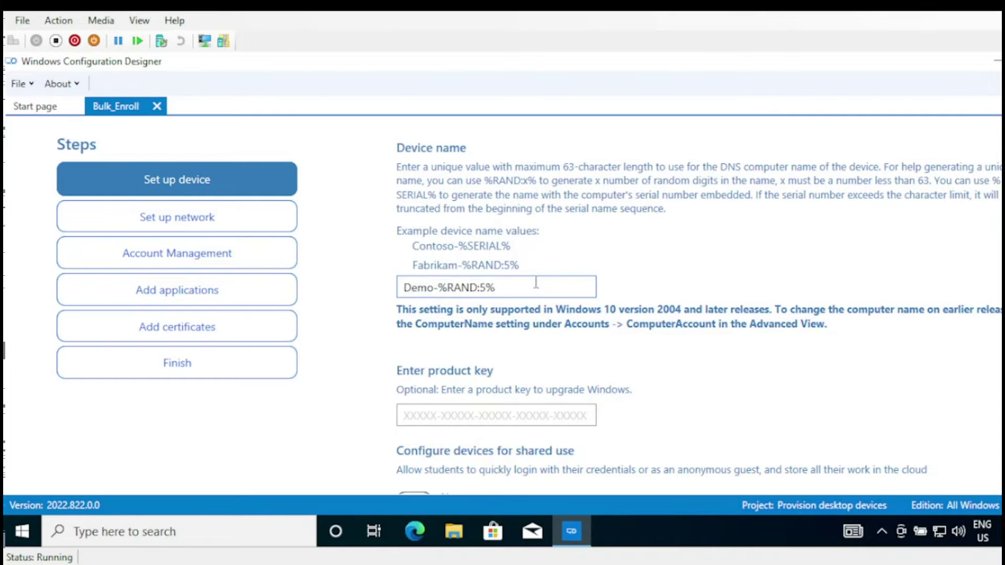
- Leave shared device use off and pre-installed software removal at No
{"action": "scroll", "coordinate": [502, 304], "scroll_direction": "down", "scroll_amount": 2}
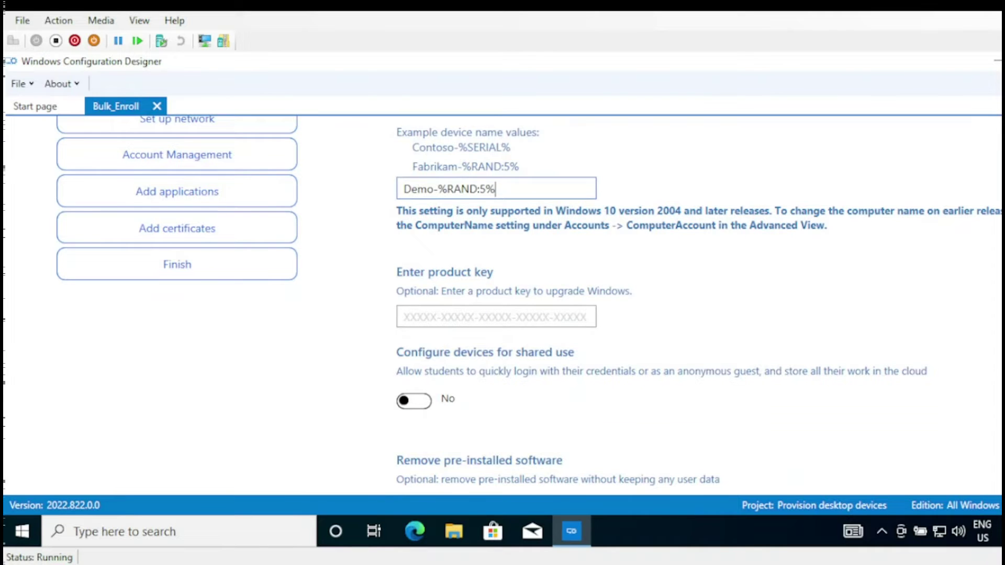
{"action": "scroll", "coordinate": [502, 304], "scroll_direction": "down", "scroll_amount": 1}
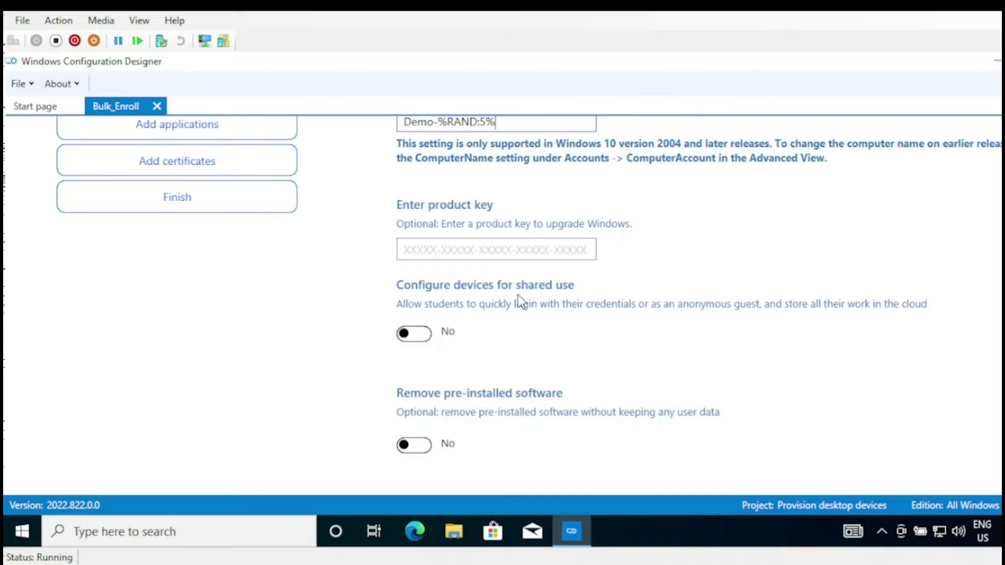
{"action": "left_click", "coordinate": [421, 333]}
{"action": "left_click", "coordinate": [411, 334]}
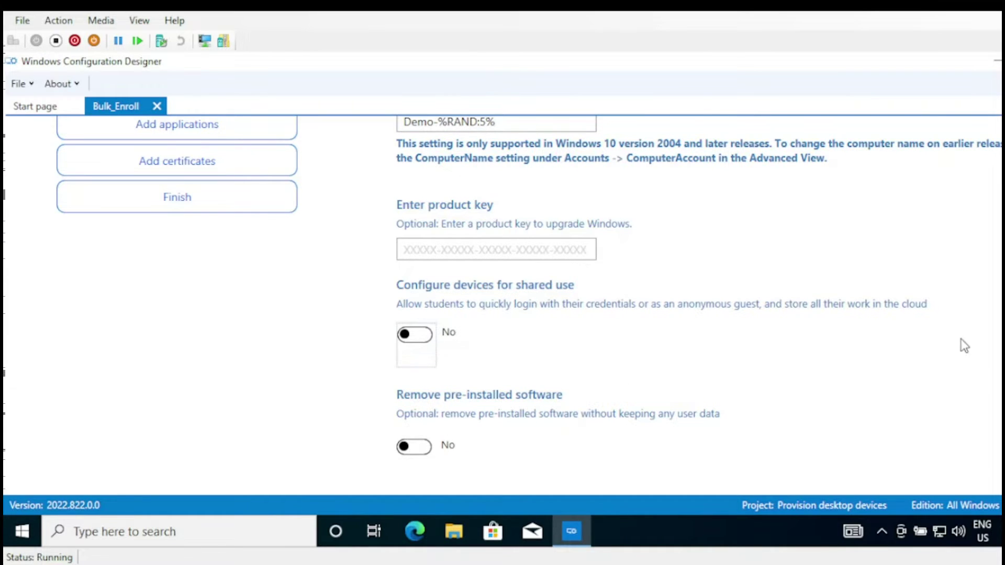
{"action": "scroll", "coordinate": [580, 365], "scroll_direction": "down", "scroll_amount": 1}
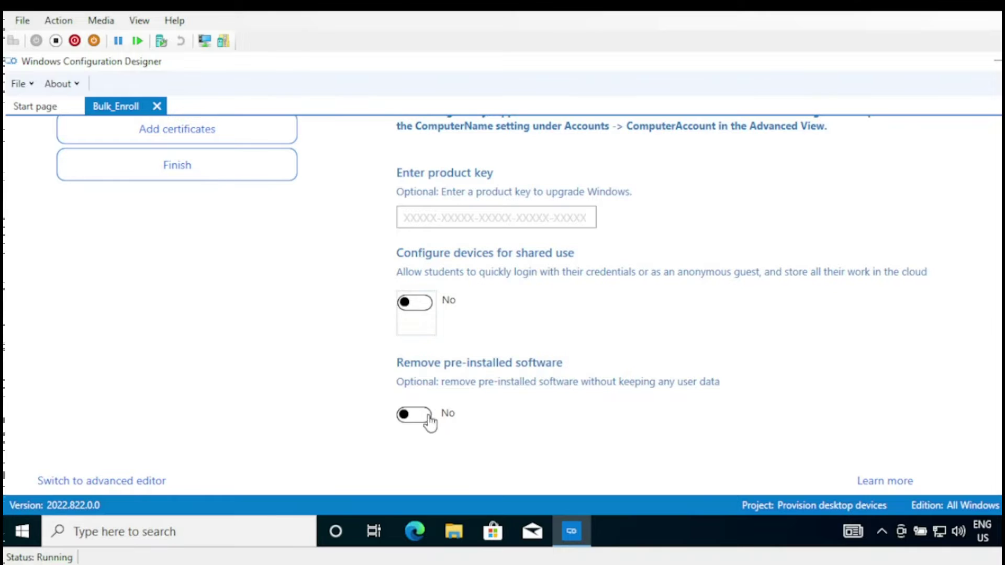
{"action": "scroll", "coordinate": [386, 236], "scroll_direction": "up", "scroll_amount": 6}
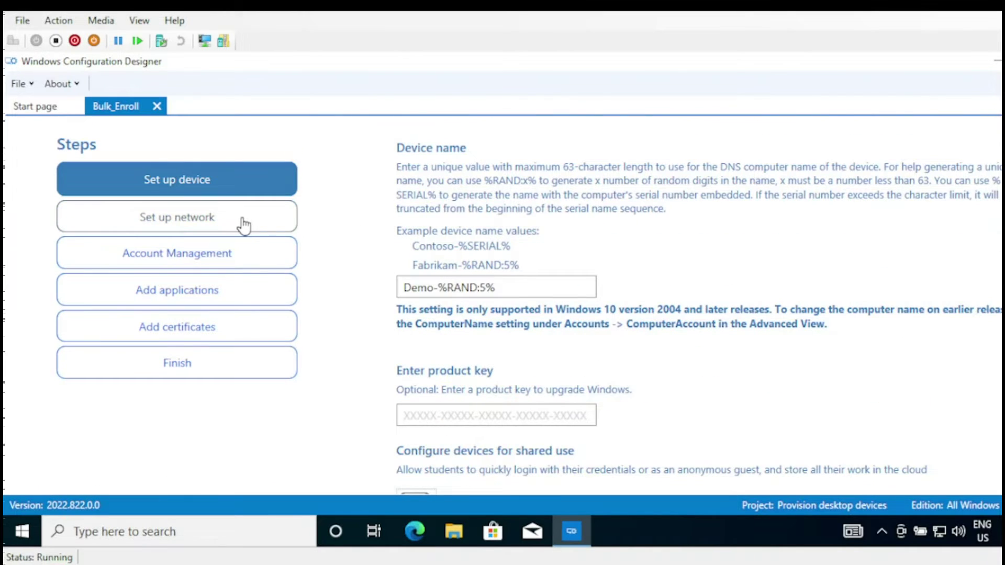
- Turn Wi-Fi provisioning off in network setup, then move to Account Management
{"action": "left_click", "coordinate": [241, 224]}
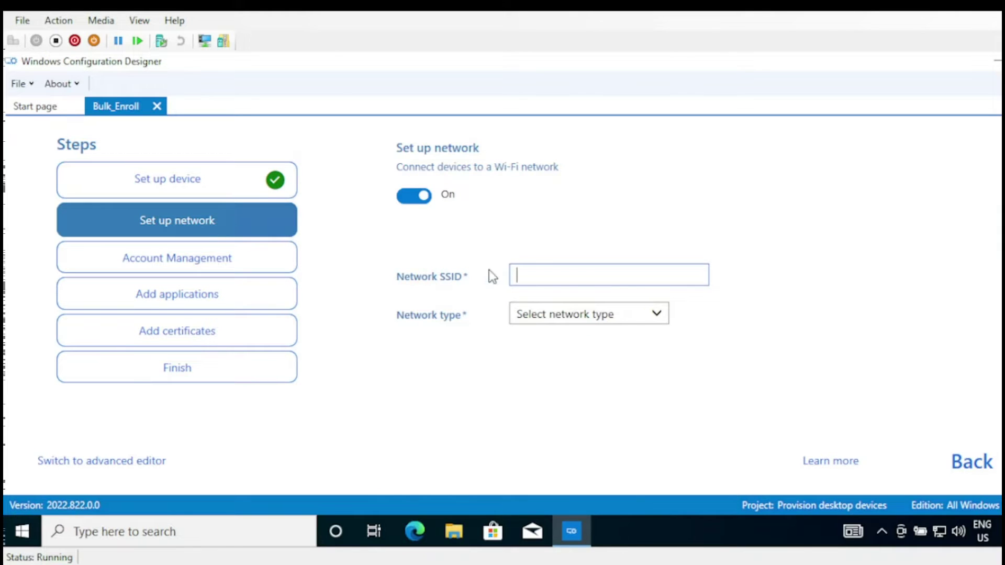
{"action": "left_click", "coordinate": [413, 198]}
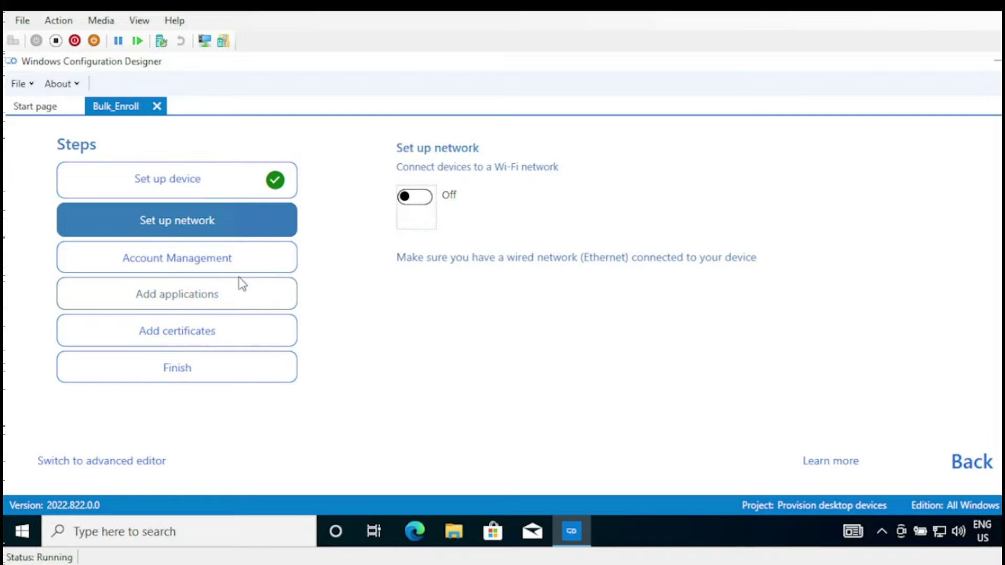
{"action": "left_click", "coordinate": [215, 266]}
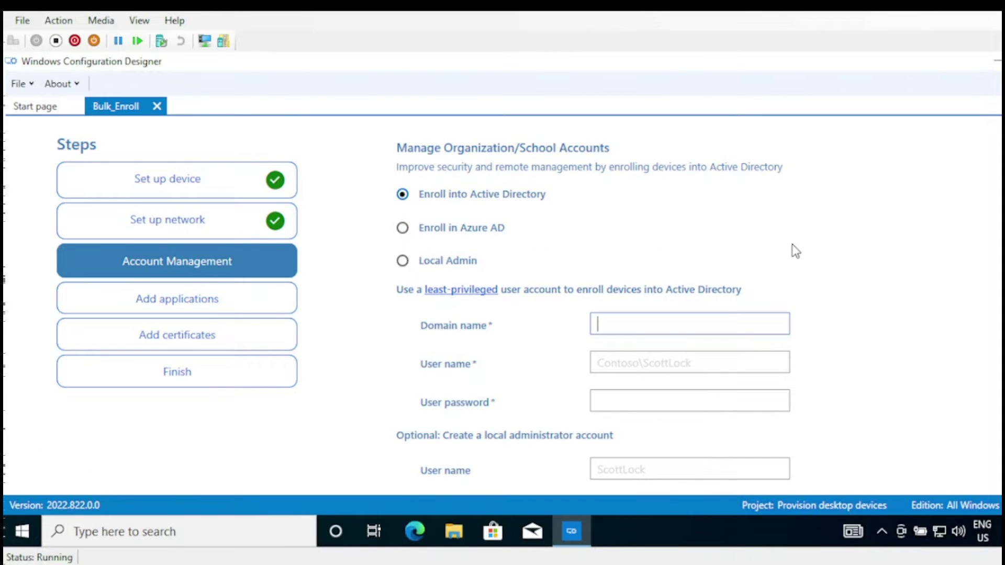
- Select Enroll in Azure AD with bulk token expiry 03/22/2023 and request the bulk token
{"action": "scroll", "coordinate": [423, 311], "scroll_direction": "down", "scroll_amount": 1}
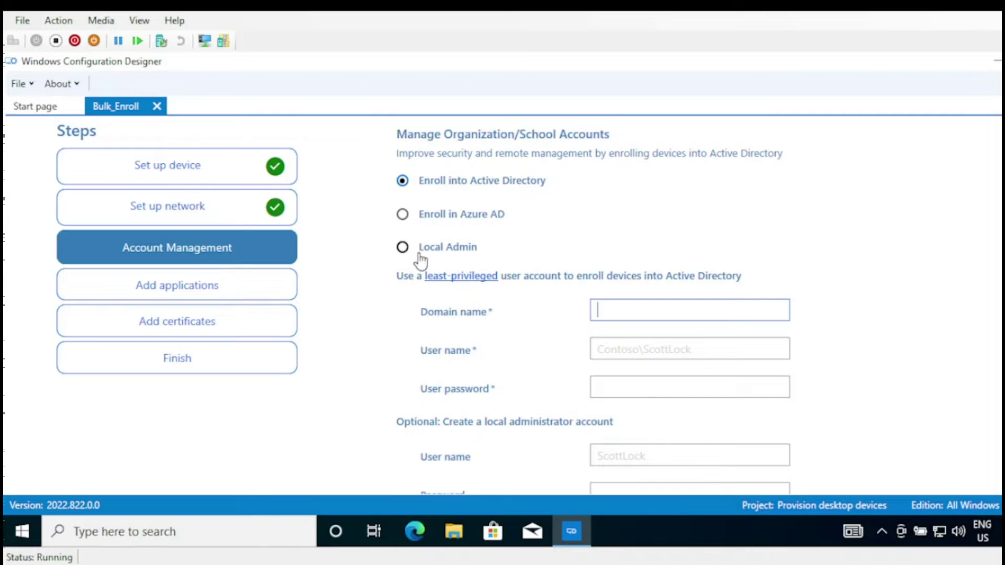
{"action": "scroll", "coordinate": [502, 305], "scroll_direction": "down", "scroll_amount": 1}
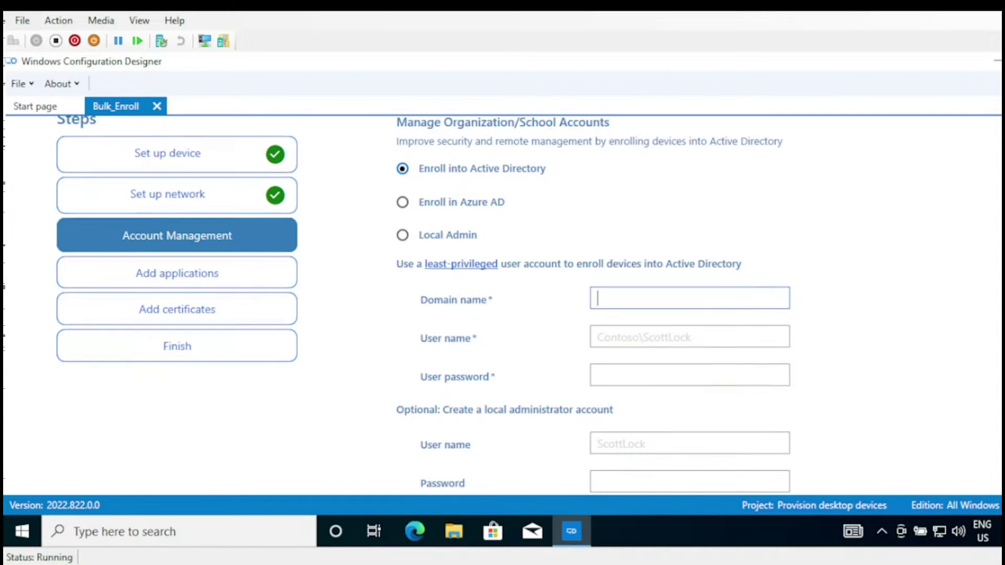
{"action": "left_click", "coordinate": [403, 198]}
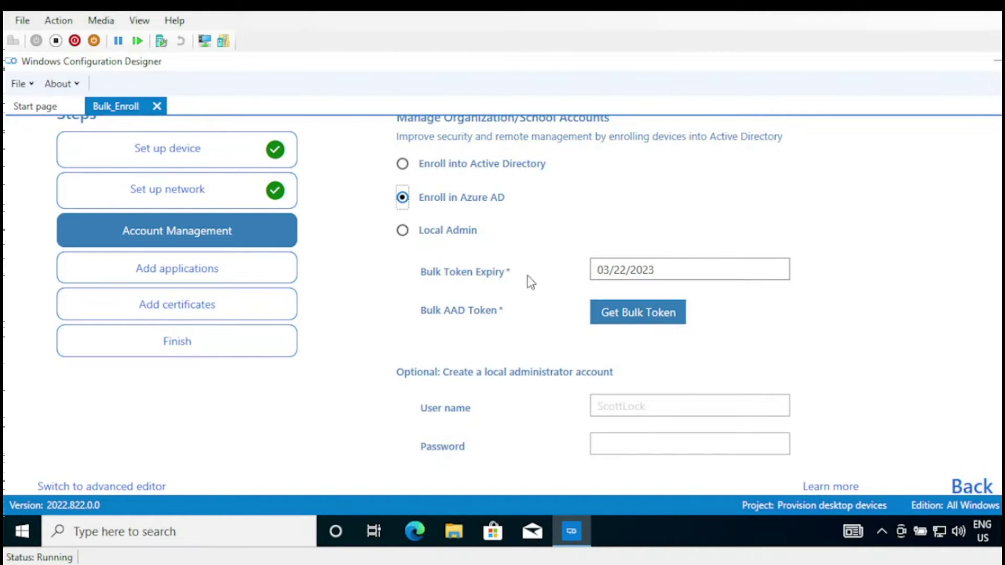
{"action": "left_click", "coordinate": [783, 277]}
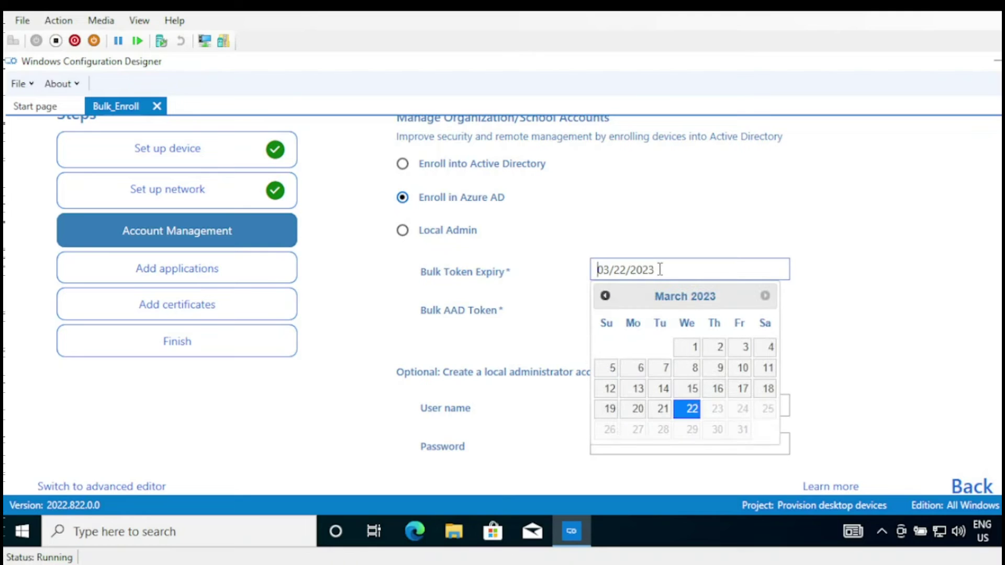
{"action": "double_click", "coordinate": [783, 278]}
{"action": "left_click", "coordinate": [848, 331]}
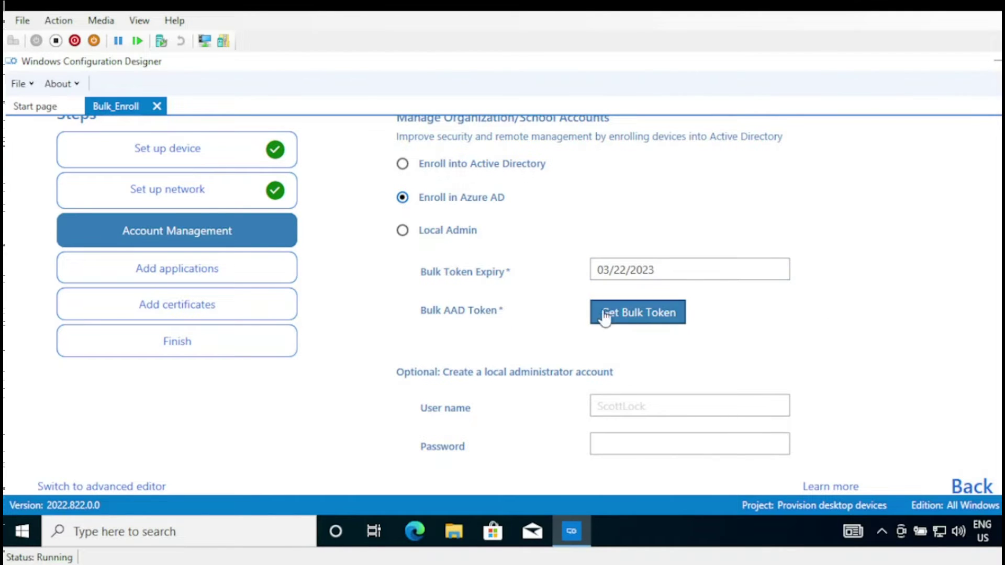
{"action": "left_click", "coordinate": [637, 317]}
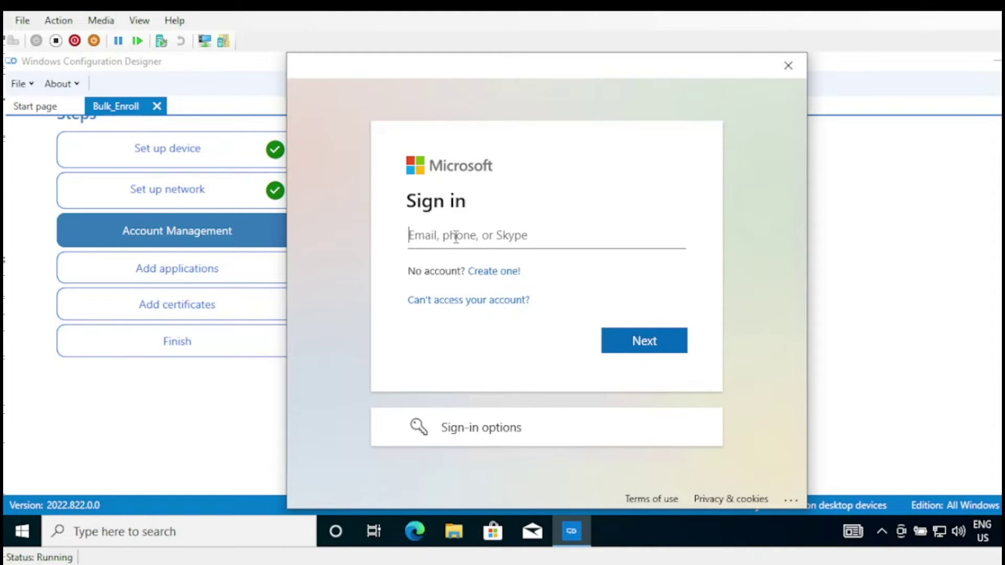
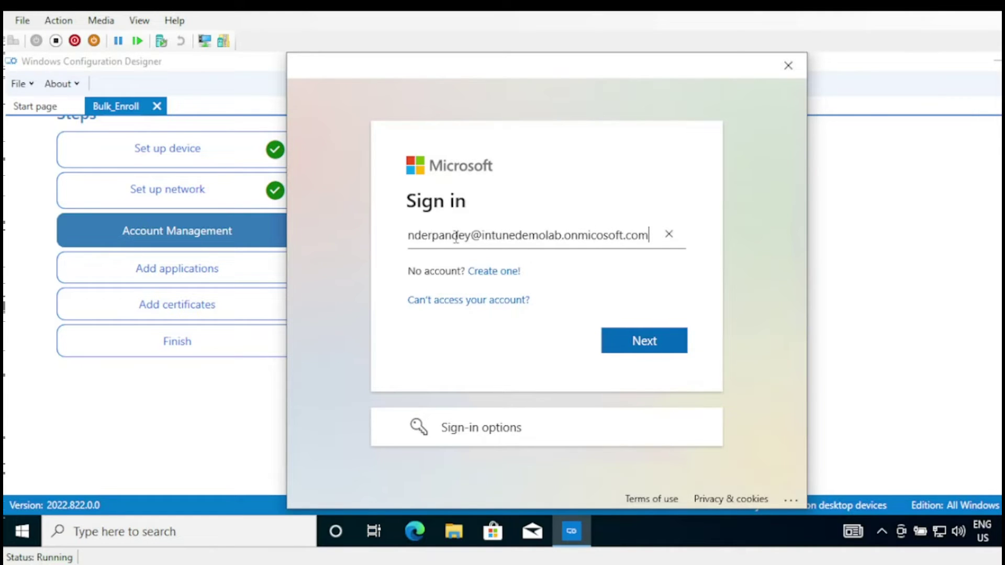
- Enter the admin account's e-mail, fix the onmicrosoft.com domain typo, and resubmit it
{"action": "left_click", "coordinate": [672, 346]}
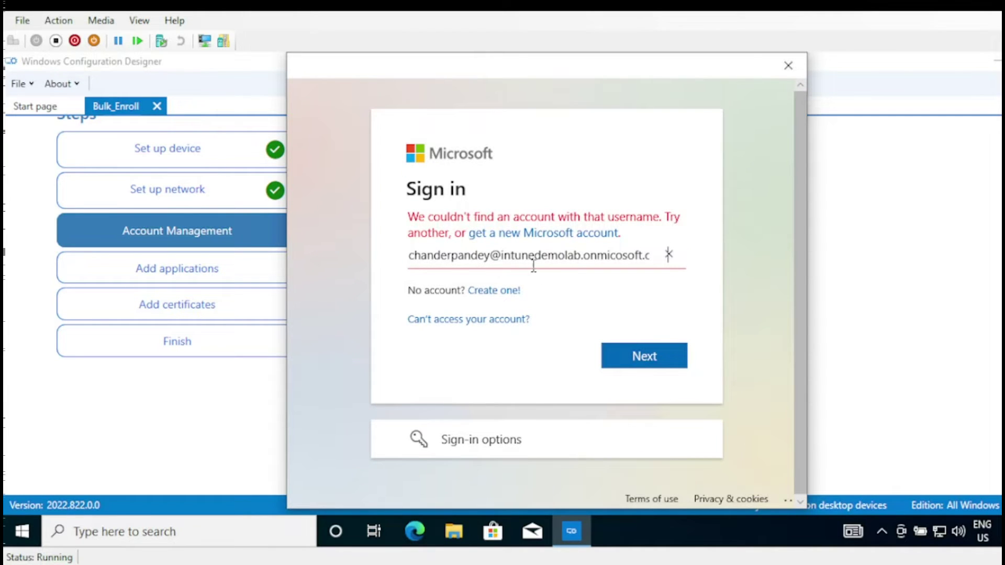
{"action": "left_click_drag", "start_coordinate": [597, 257], "coordinate": [612, 265]}
{"action": "left_click", "coordinate": [610, 258]}
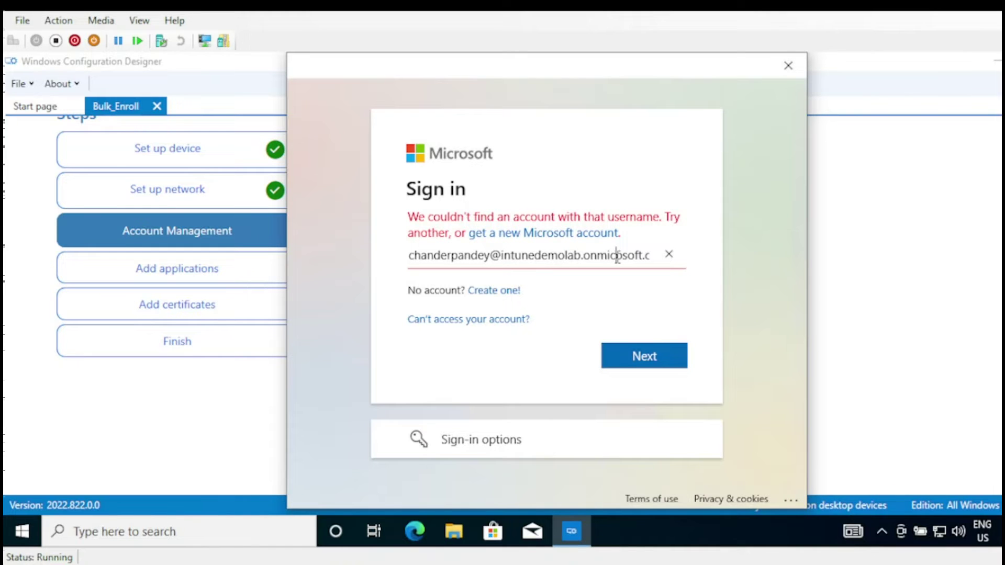
{"action": "left_click", "coordinate": [649, 345]}
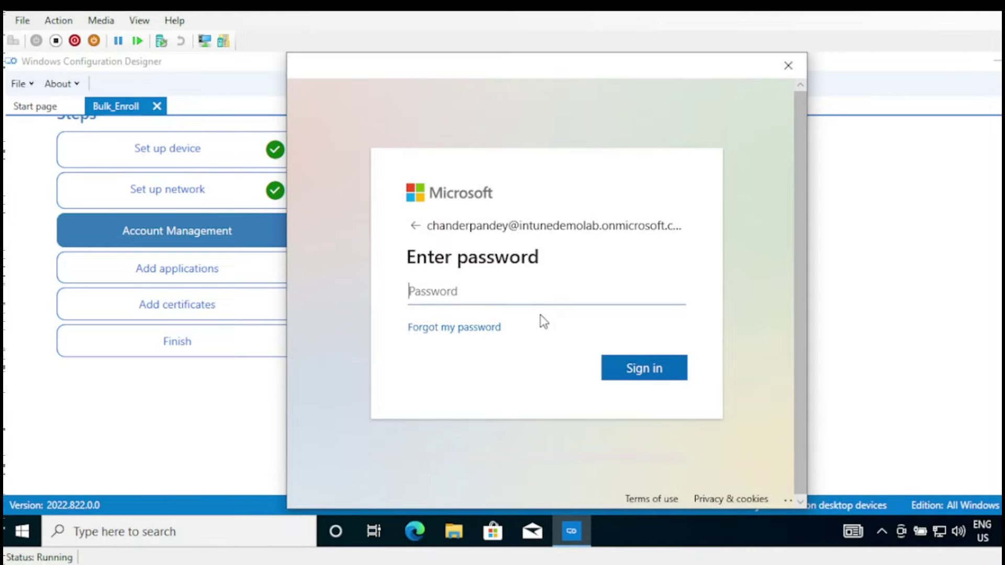
- Sign in with the account password, declining organization device management for app-only access
{"action": "key", "text": "Caps_Lock"}
{"action": "type", "text": "•••••••••"}
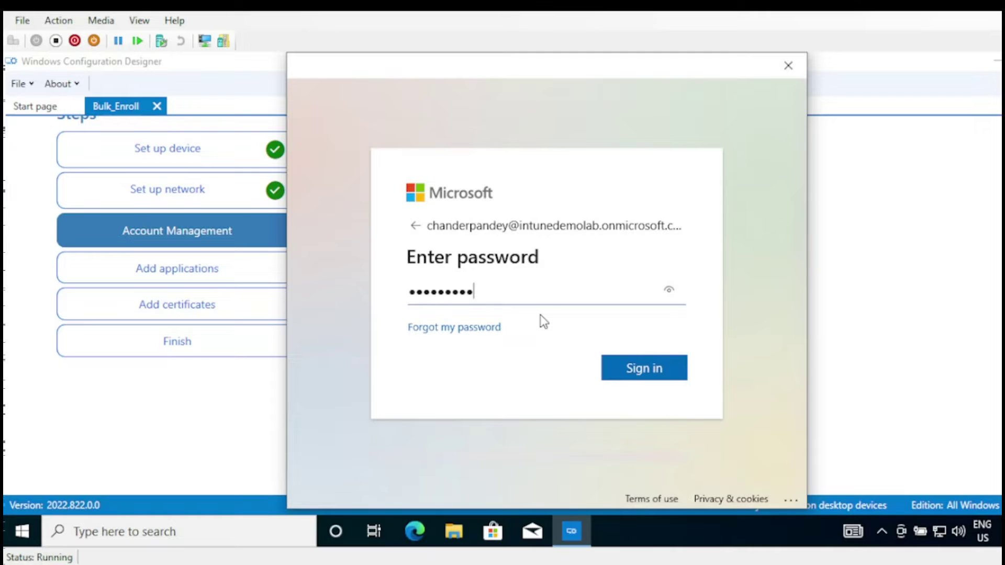
{"action": "key", "text": "Return"}
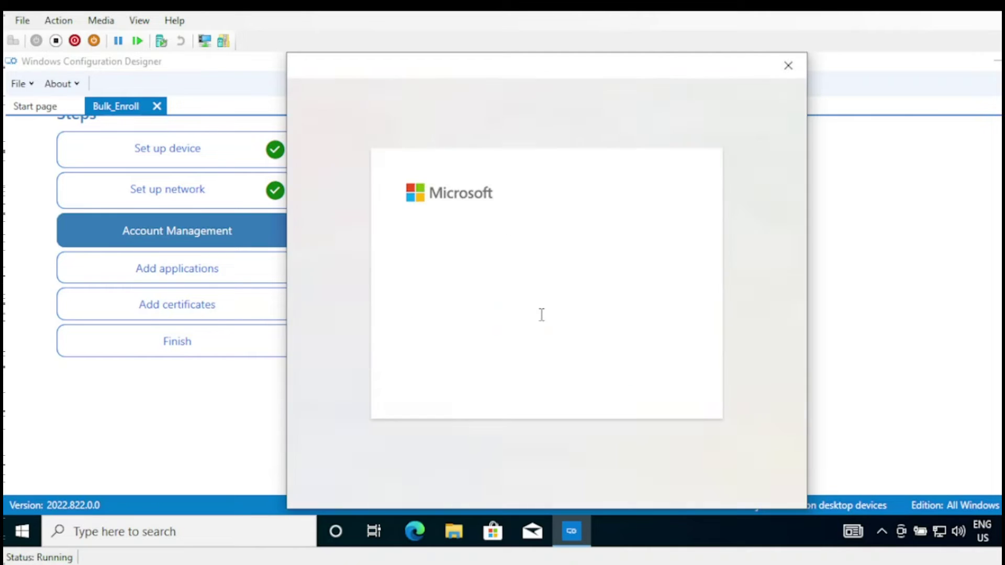
{"action": "type", "text": "•"}
{"action": "key", "text": "Caps_Lock"}
{"action": "type", "text": "••"}
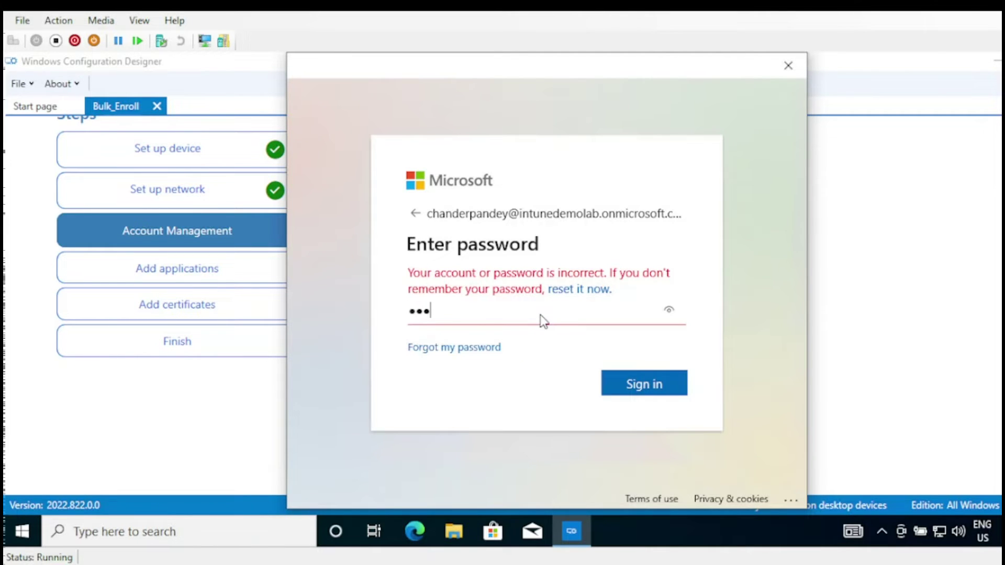
{"action": "key", "text": "BackSpace"}
{"action": "key", "text": "BackSpace"}
{"action": "key", "text": "BackSpace"}
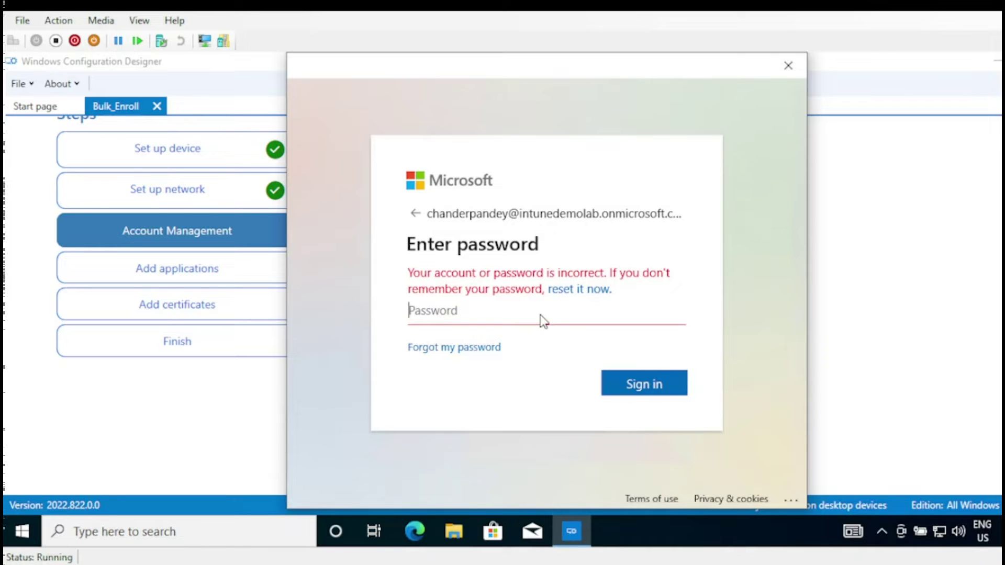
{"action": "type", "text": "•••••••"}
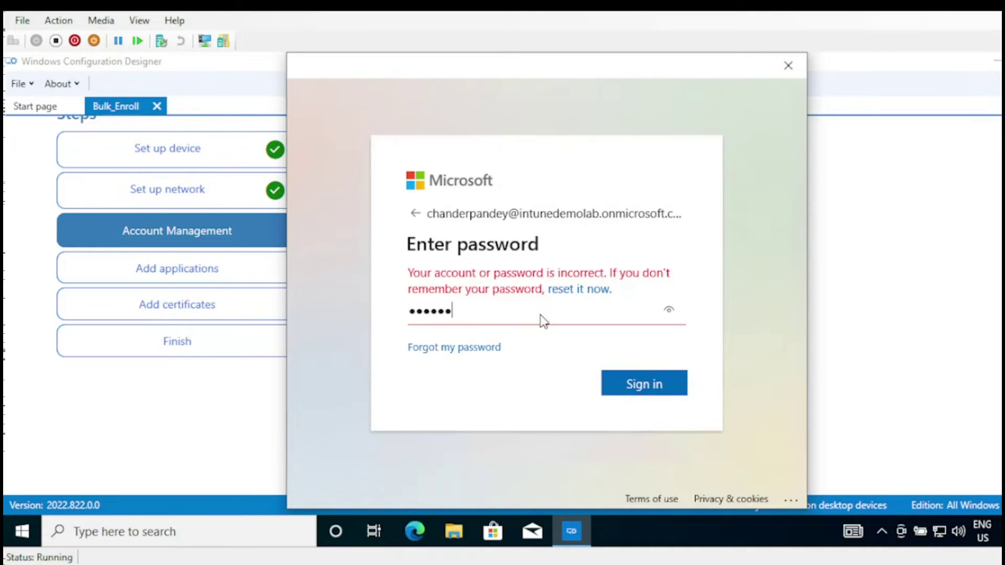
{"action": "type", "text": "•••"}
{"action": "key", "text": "Return"}
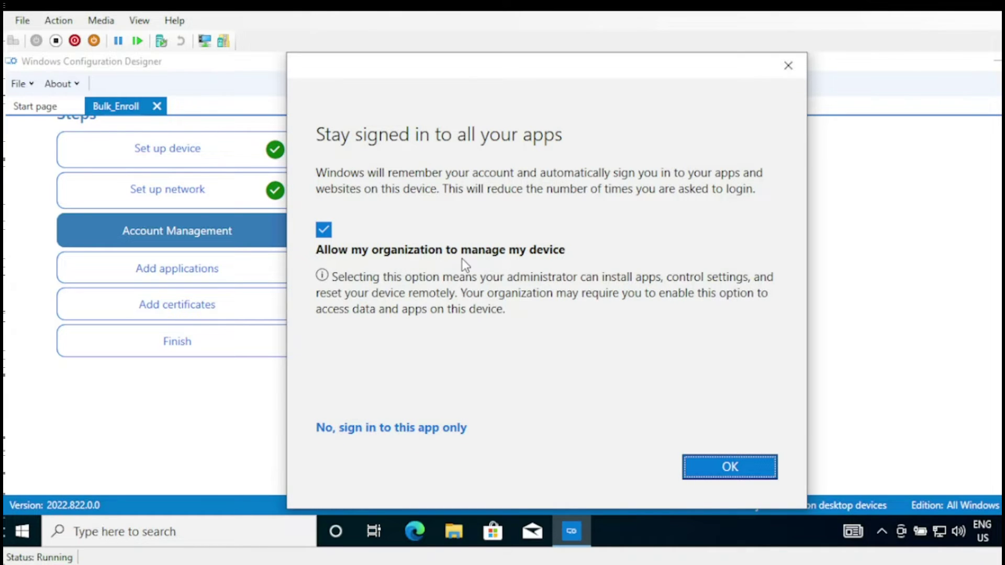
{"action": "left_click", "coordinate": [323, 231]}
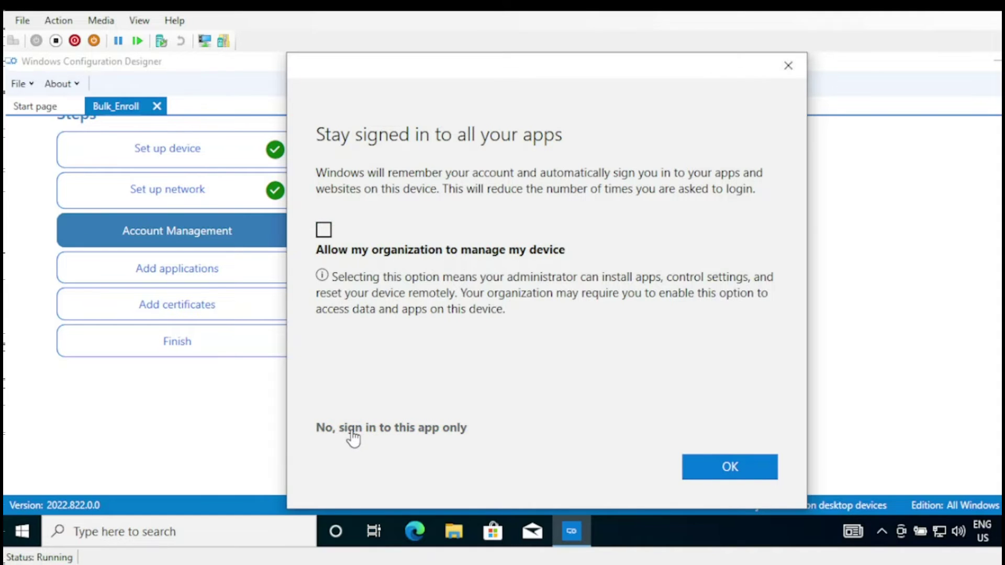
{"action": "left_click", "coordinate": [375, 428]}
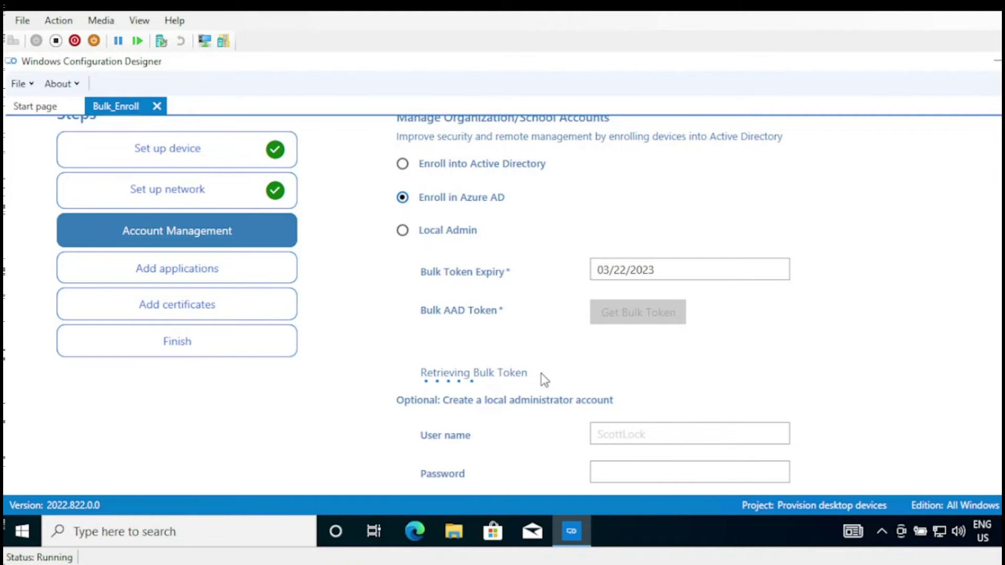
- Add local administrator account BulkAdmin with a password, then continue to Add applications
{"action": "scroll", "coordinate": [502, 304], "scroll_direction": "down", "scroll_amount": 1}
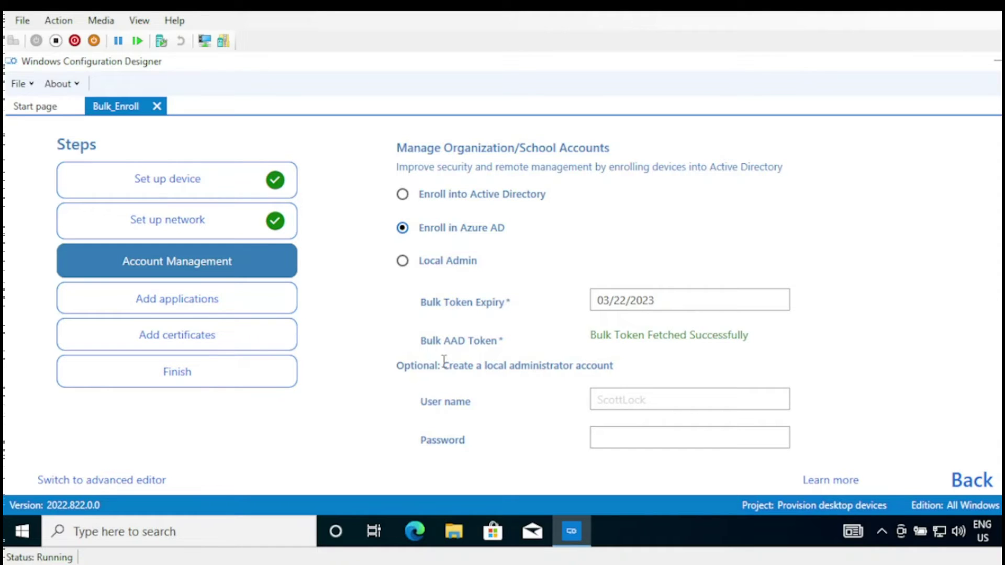
{"action": "left_click", "coordinate": [610, 398]}
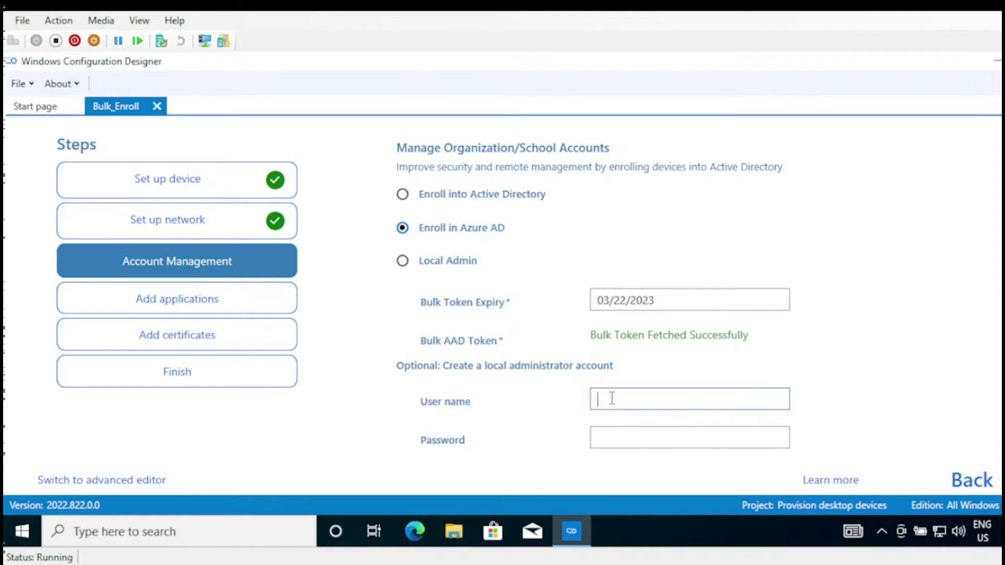
{"action": "type", "text": "BulkAdmin"}
{"action": "key", "text": "Tab"}
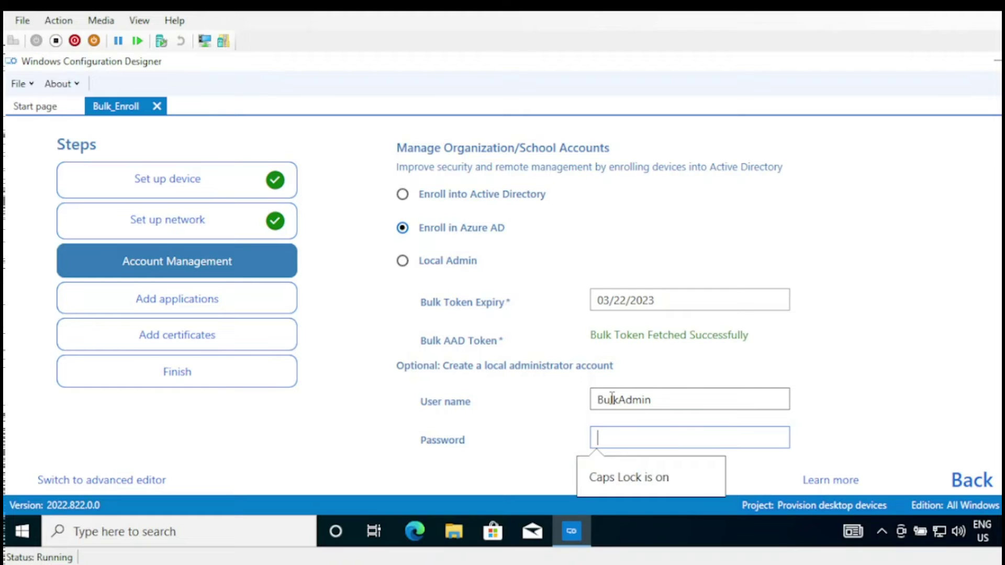
{"action": "type", "text": "******"}
{"action": "key", "text": "BackSpace"}
{"action": "key", "text": "BackSpace"}
{"action": "key", "text": "BackSpace"}
{"action": "key", "text": "BackSpace"}
{"action": "key", "text": "BackSpace"}
{"action": "key", "text": "BackSpace"}
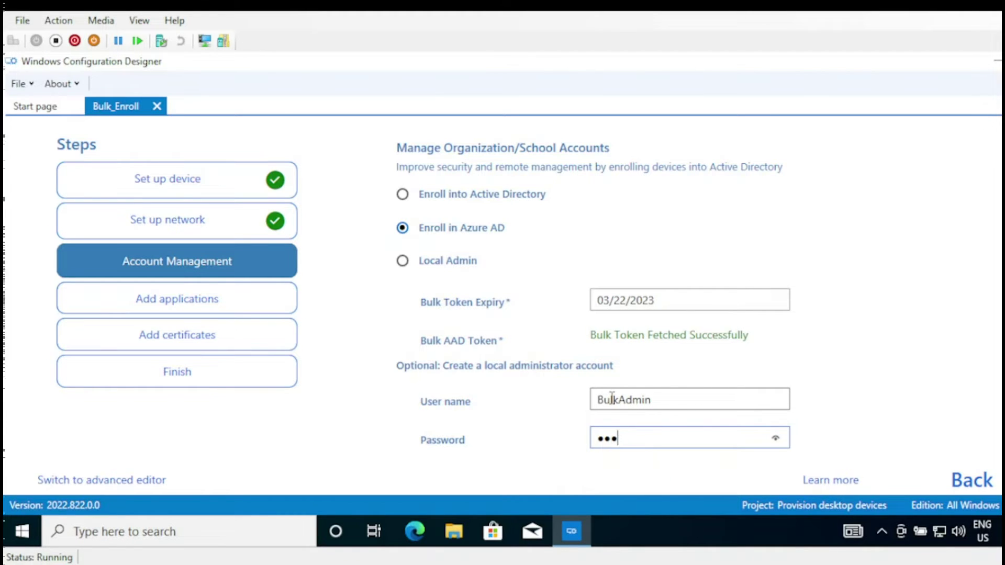
{"action": "type", "text": "••••••••••"}
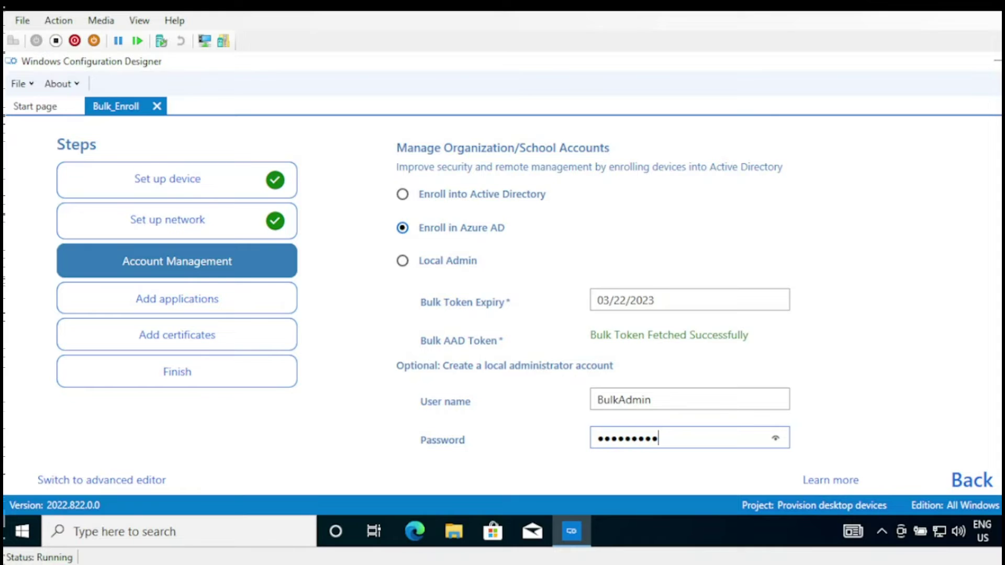
{"action": "left_click", "coordinate": [231, 308]}
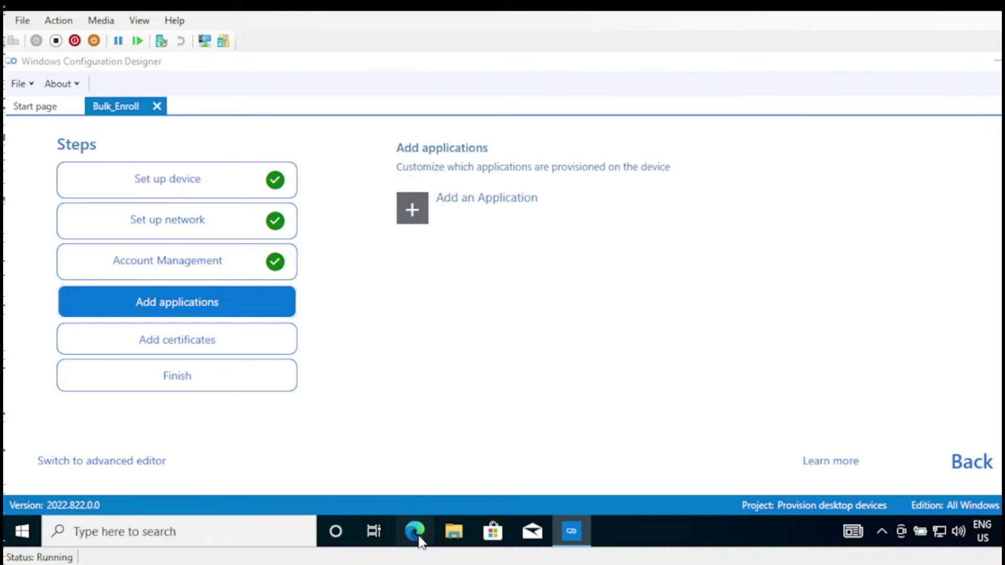
- Launch Microsoft Edge from the taskbar
{"action": "left_click", "coordinate": [419, 538]}
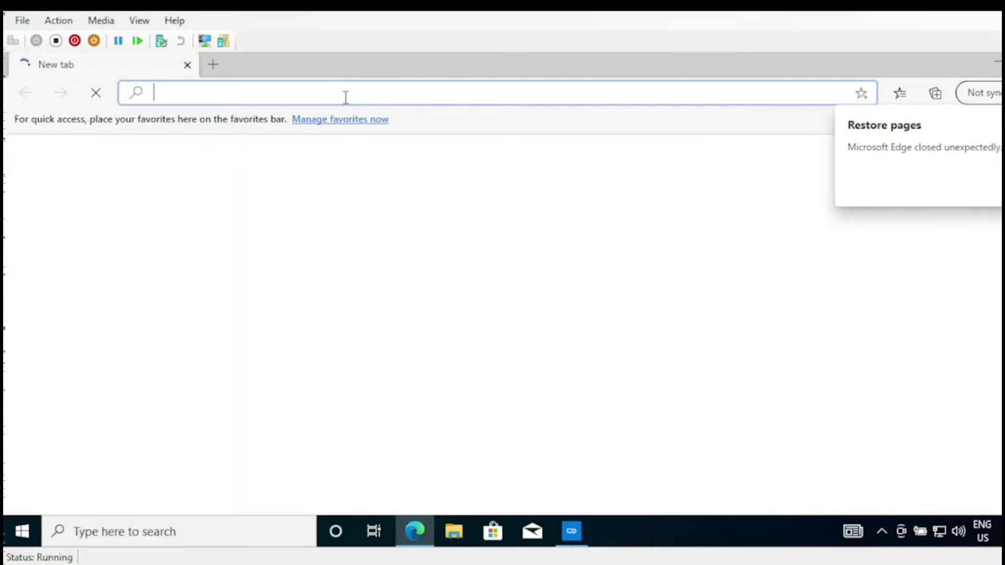
- Search the web for 'download mdt' and go to Microsoft's MDT download page
{"action": "type", "text": "down"}
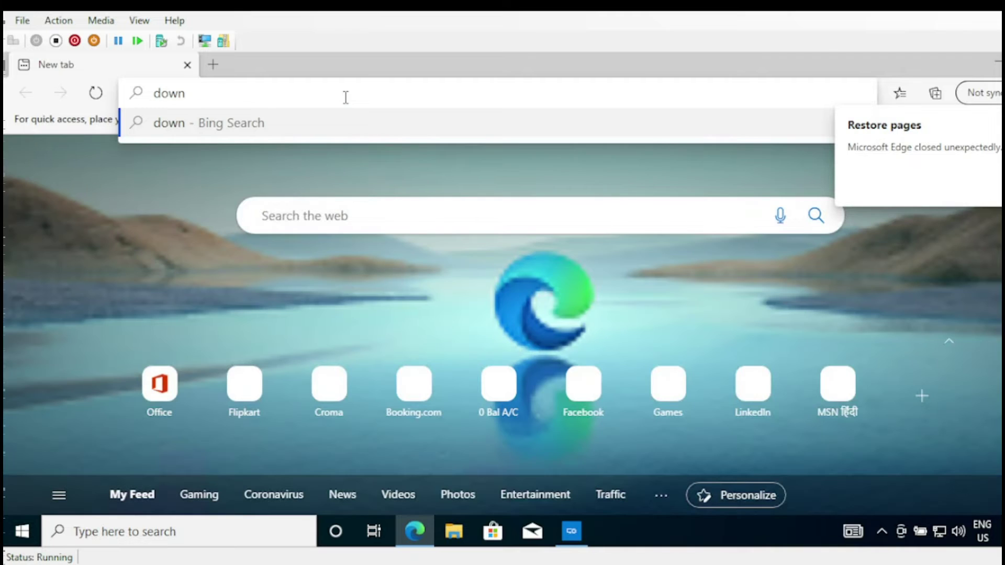
{"action": "type", "text": "load "}
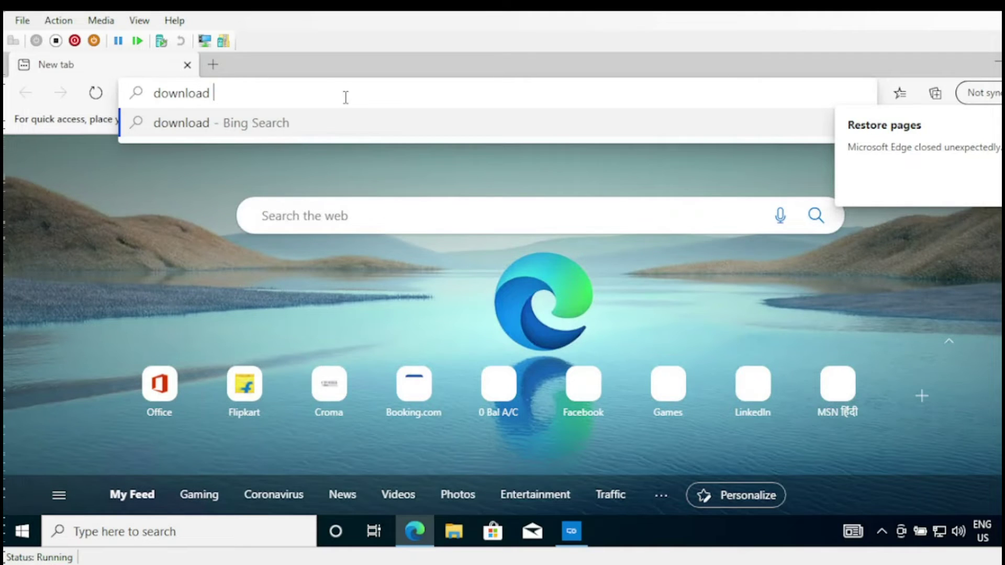
{"action": "type", "text": "mdt"}
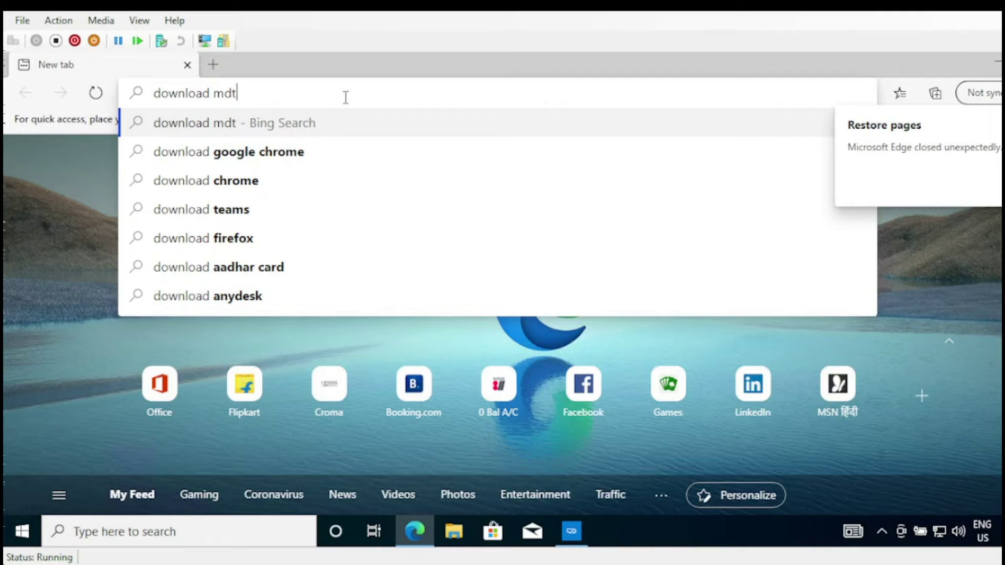
{"action": "key", "text": "Return"}
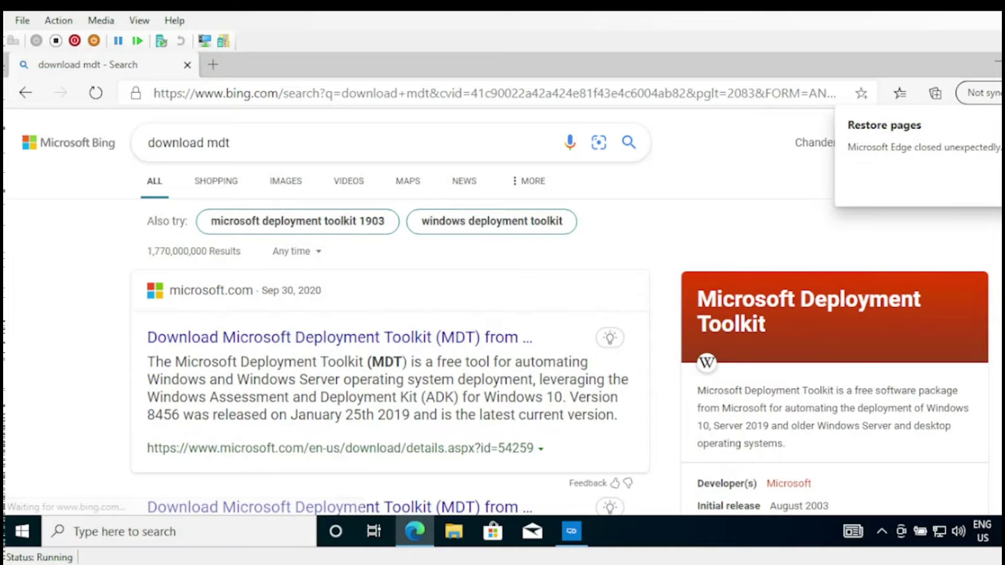
{"action": "scroll", "coordinate": [367, 341], "scroll_direction": "down", "scroll_amount": 3}
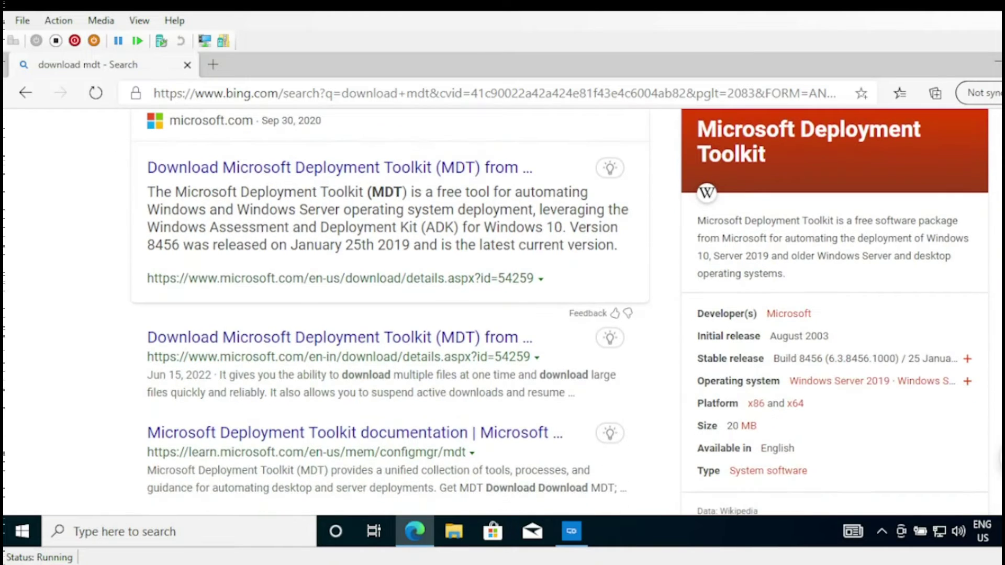
{"action": "left_click", "coordinate": [352, 339]}
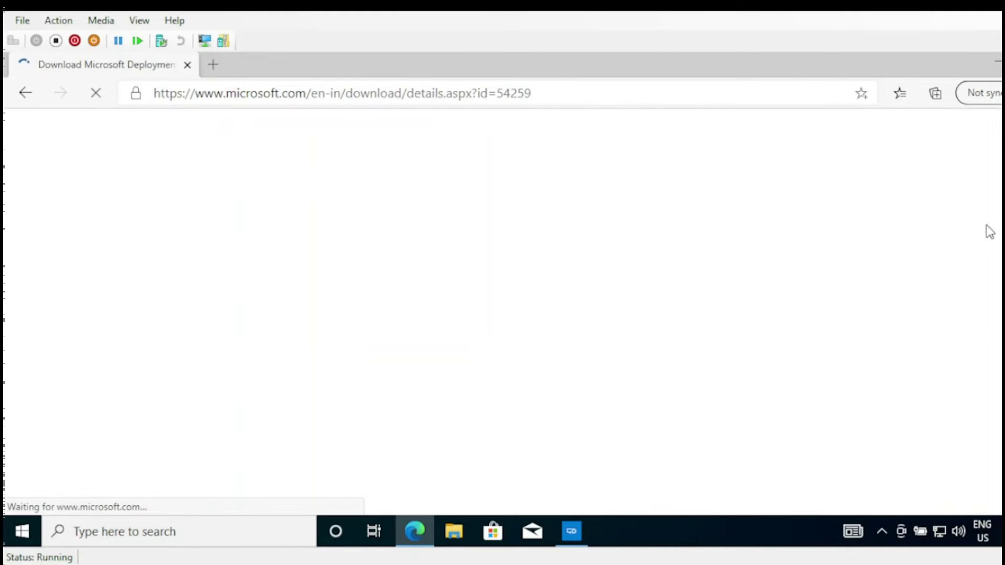
- Download MicrosoftDeploymentToolkit_x64.msi from the Microsoft Download Center
{"action": "scroll", "coordinate": [668, 324], "scroll_direction": "down", "scroll_amount": 5}
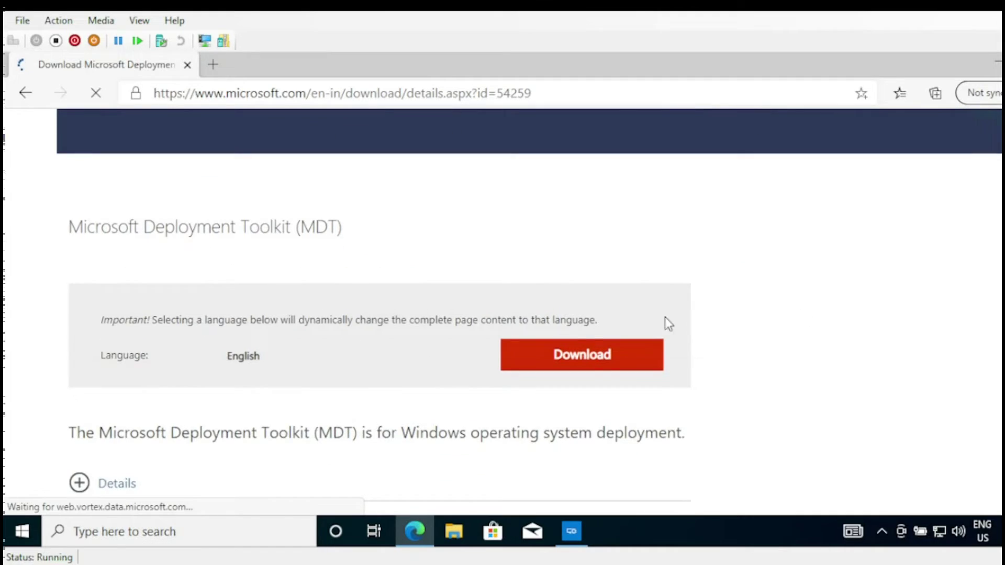
{"action": "left_click", "coordinate": [609, 350]}
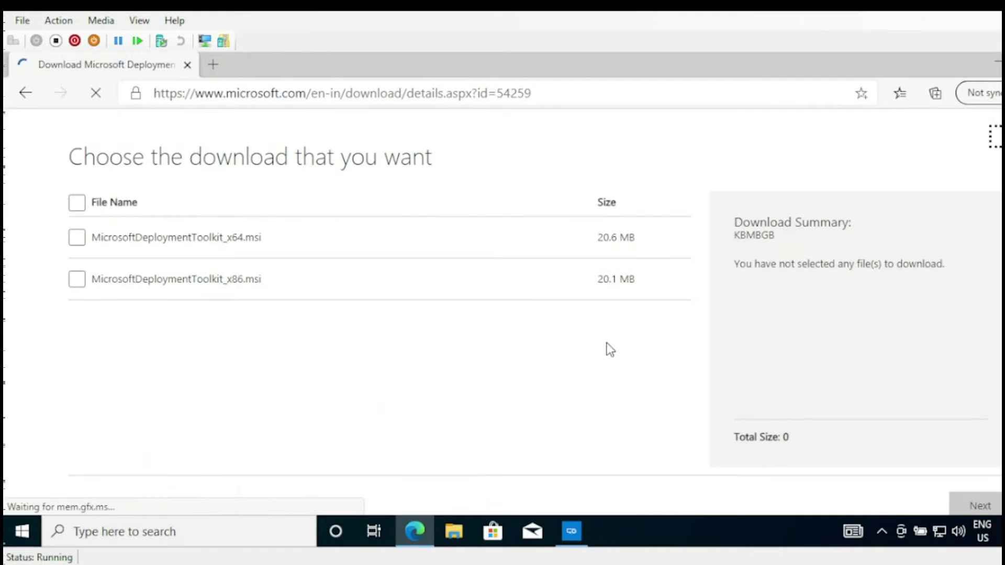
{"action": "left_click", "coordinate": [77, 237]}
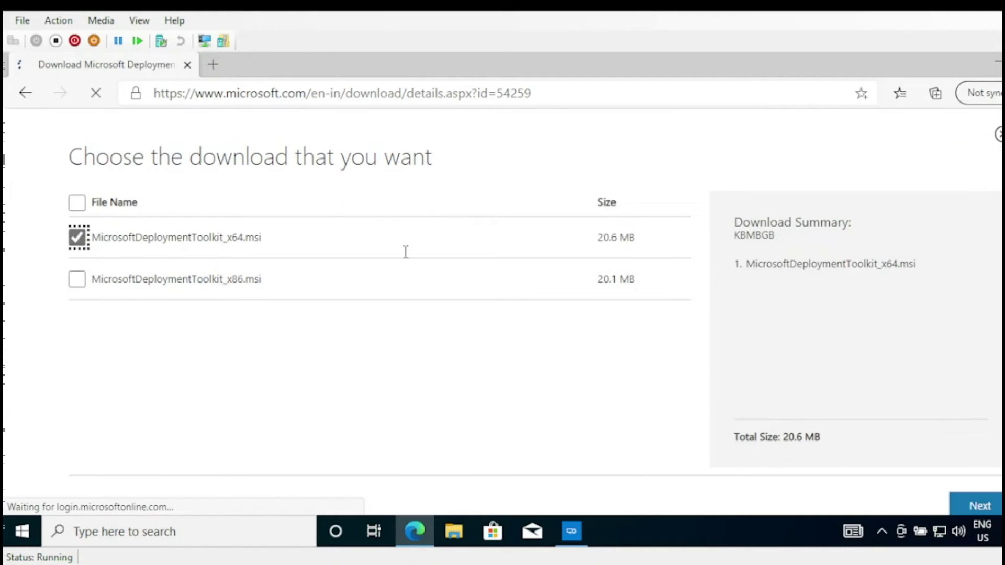
{"action": "left_click", "coordinate": [977, 506]}
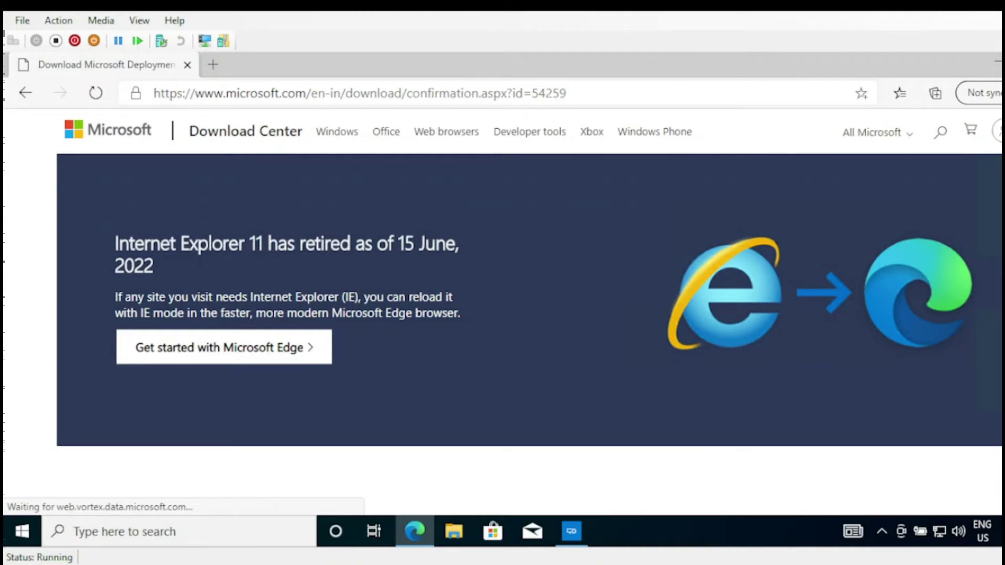
{"action": "scroll", "coordinate": [528, 313], "scroll_direction": "down", "scroll_amount": 5}
{"action": "scroll", "coordinate": [528, 314], "scroll_direction": "up", "scroll_amount": 5}
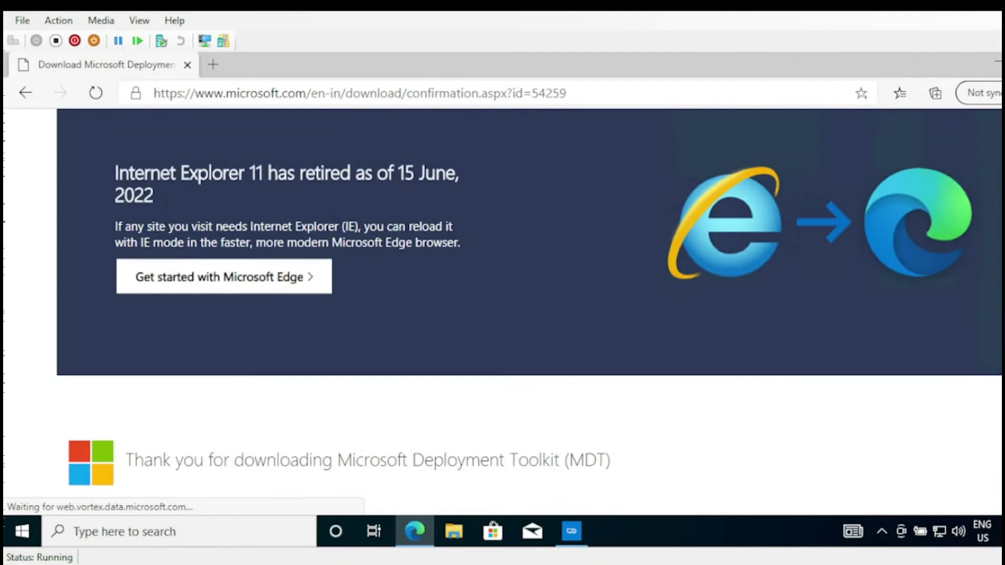
{"action": "scroll", "coordinate": [529, 314], "scroll_direction": "down", "scroll_amount": 7}
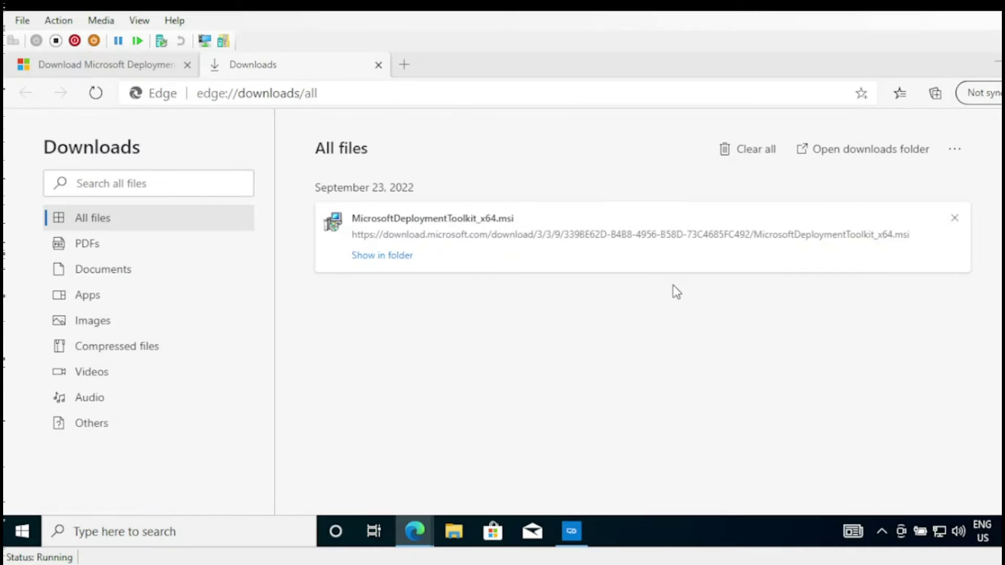
- Cancel the Microsoft Deployment Toolkit 6.3.8456.1000 setup so nothing is installed
{"action": "left_click", "coordinate": [571, 534]}
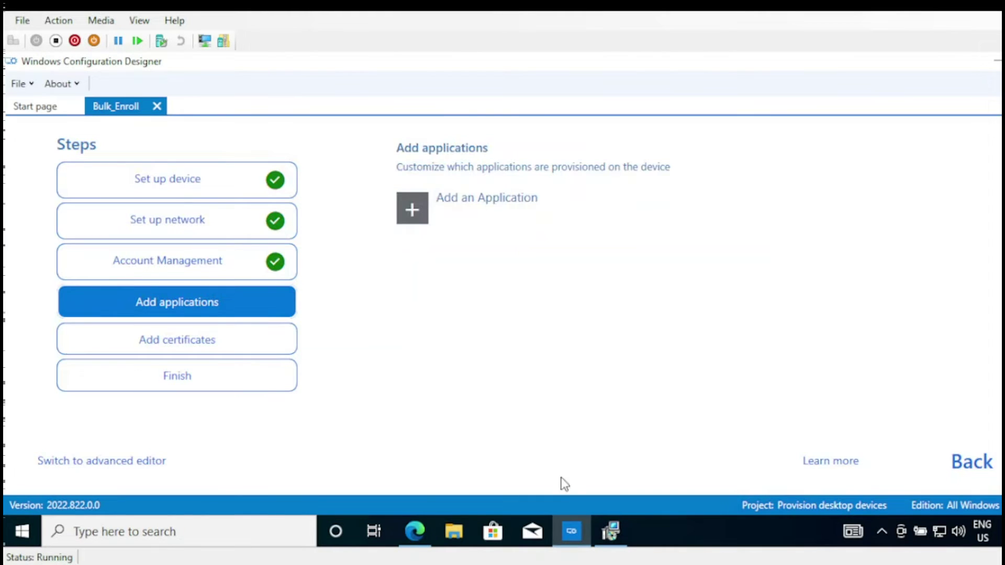
{"action": "left_click", "coordinate": [610, 531]}
{"action": "left_click", "coordinate": [725, 137]}
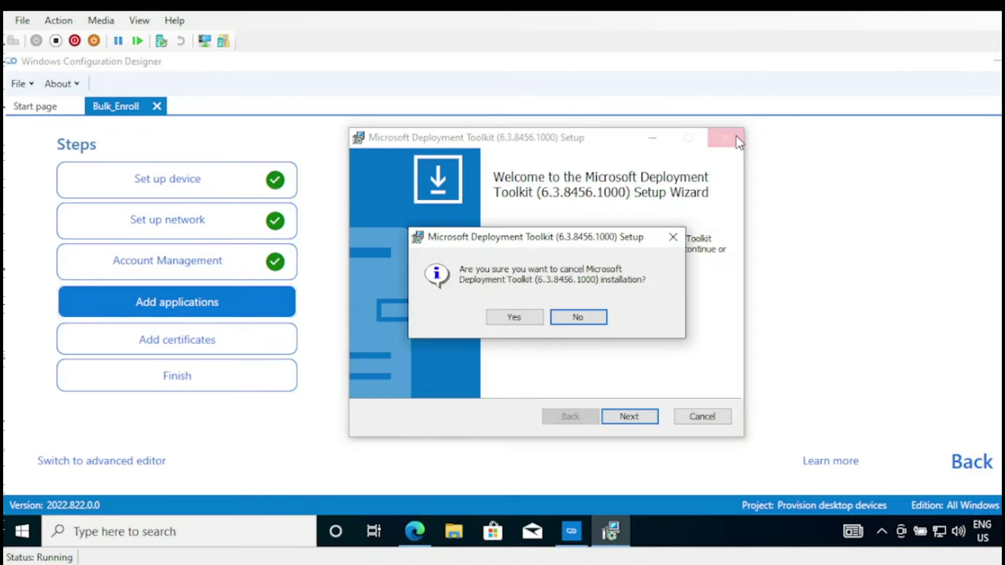
{"action": "left_click", "coordinate": [579, 317]}
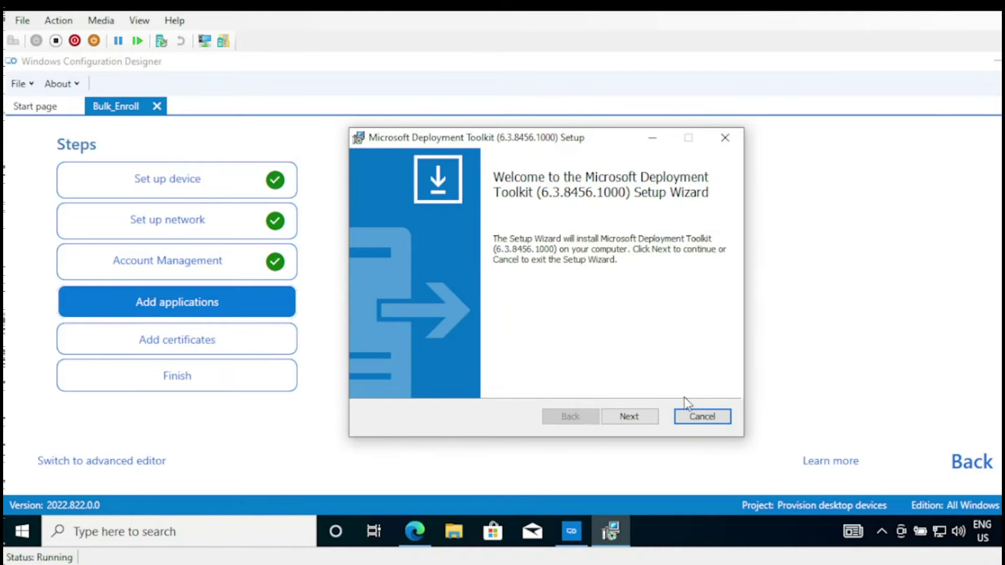
{"action": "left_click", "coordinate": [693, 414]}
{"action": "left_click", "coordinate": [524, 320]}
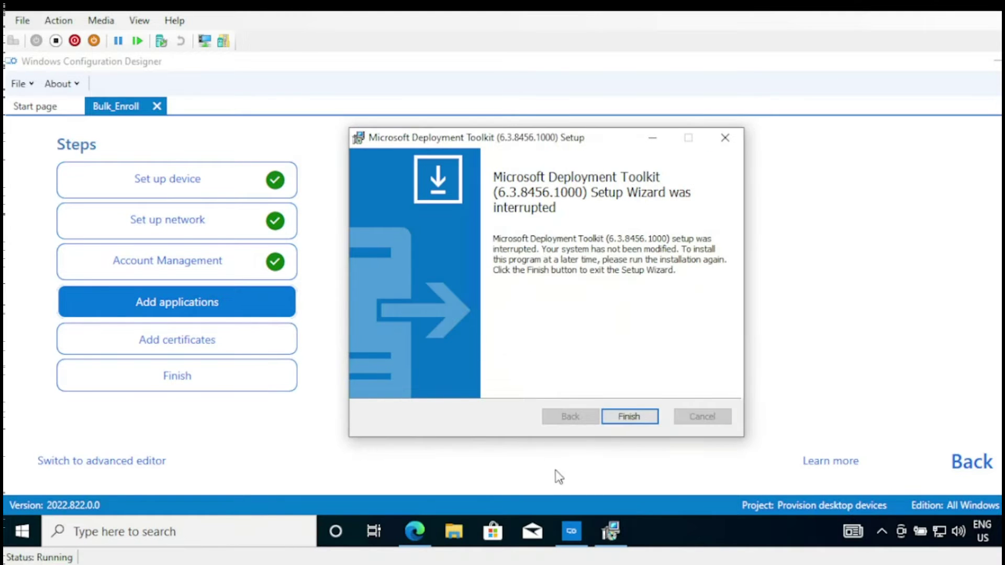
- Start a new application named MDT using MicrosoftDeploymentToolkit_x64 from Downloads
{"action": "left_click", "coordinate": [630, 417]}
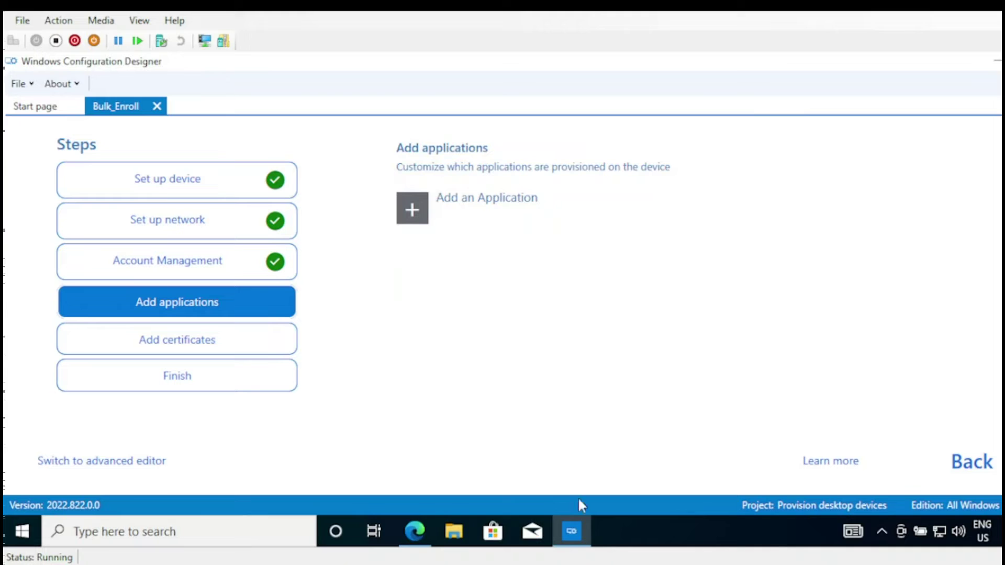
{"action": "left_click", "coordinate": [414, 212]}
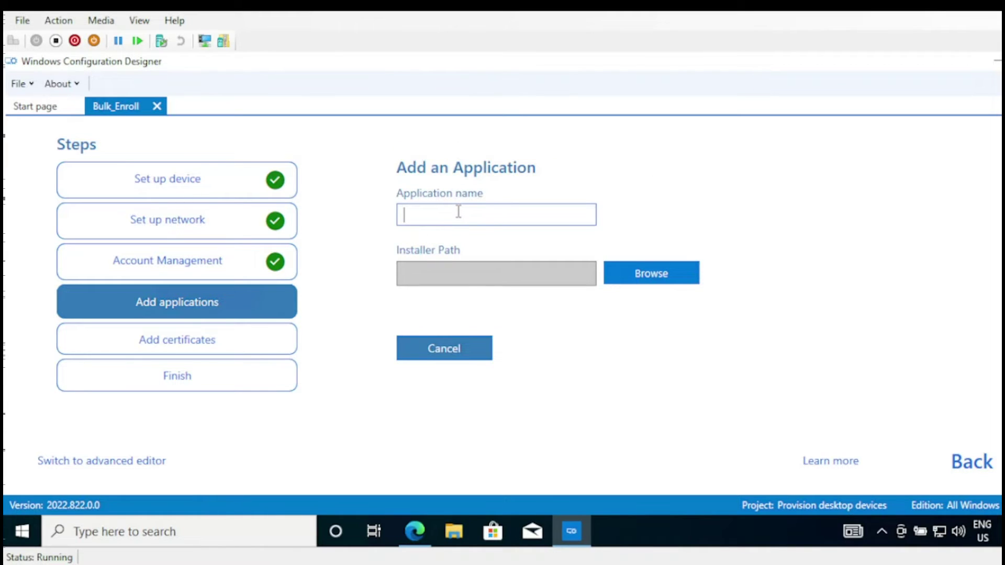
{"action": "type", "text": "MDT"}
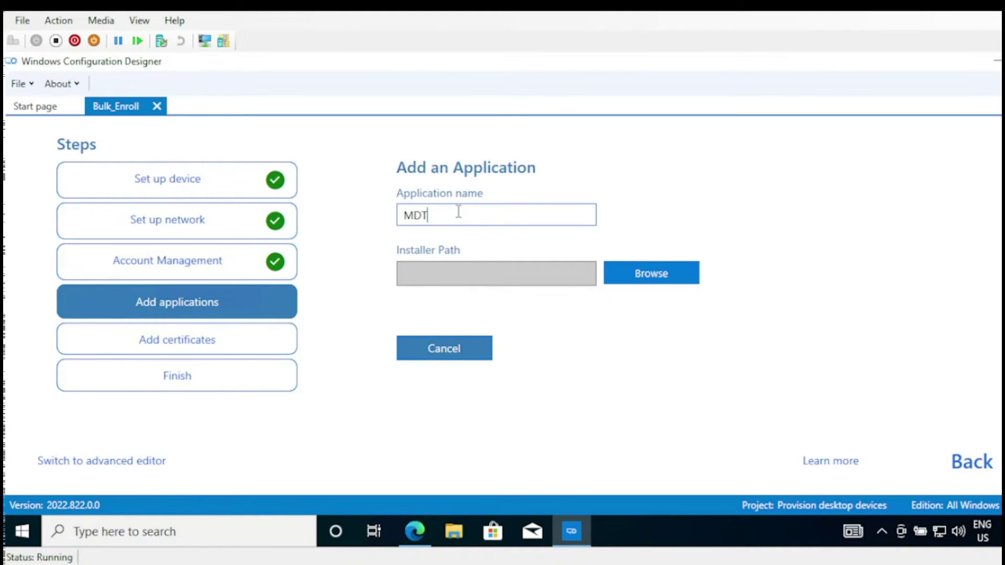
{"action": "left_click", "coordinate": [638, 281]}
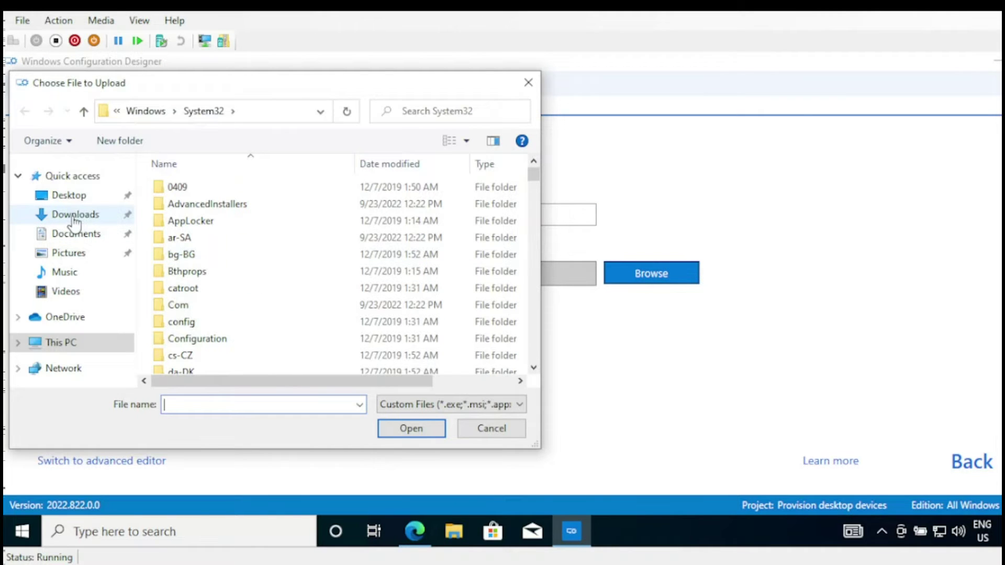
{"action": "left_click", "coordinate": [78, 216]}
{"action": "left_click", "coordinate": [193, 212]}
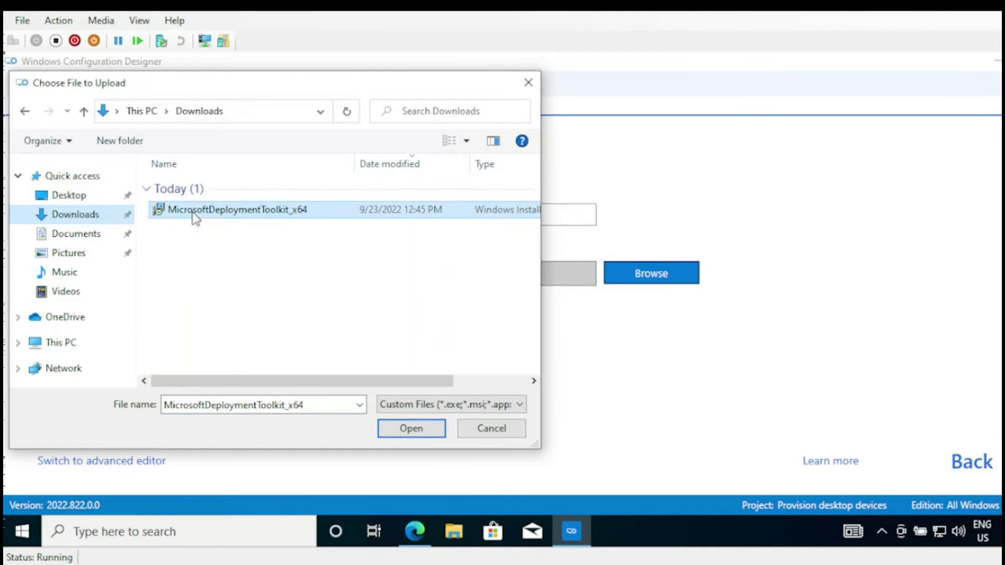
{"action": "left_click", "coordinate": [410, 427]}
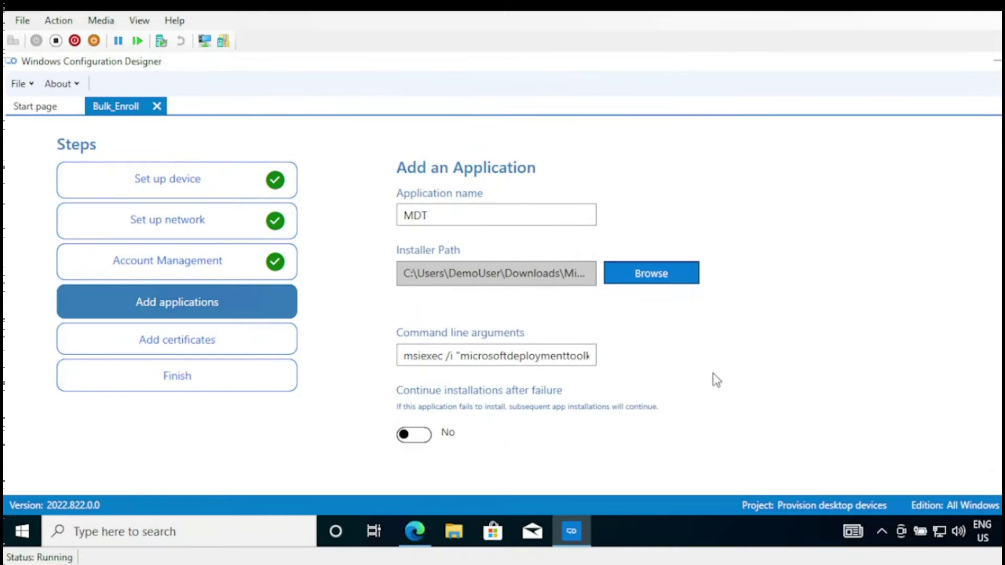
- Add MDT with /qn /norestart, leaving continue-after-failure and restart-required off
{"action": "scroll", "coordinate": [547, 304], "scroll_direction": "down", "scroll_amount": 3}
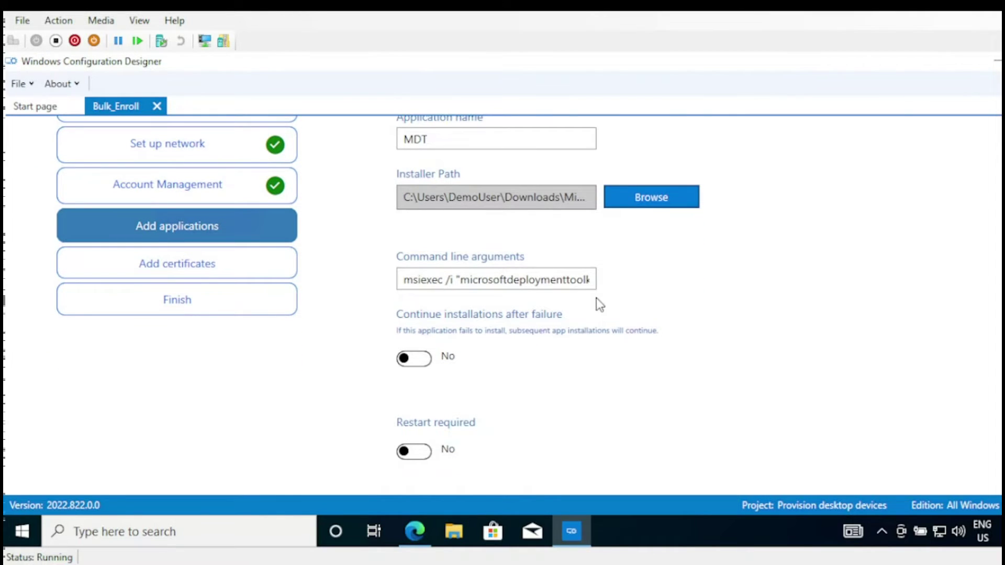
{"action": "left_click_drag", "start_coordinate": [405, 281], "coordinate": [604, 287]}
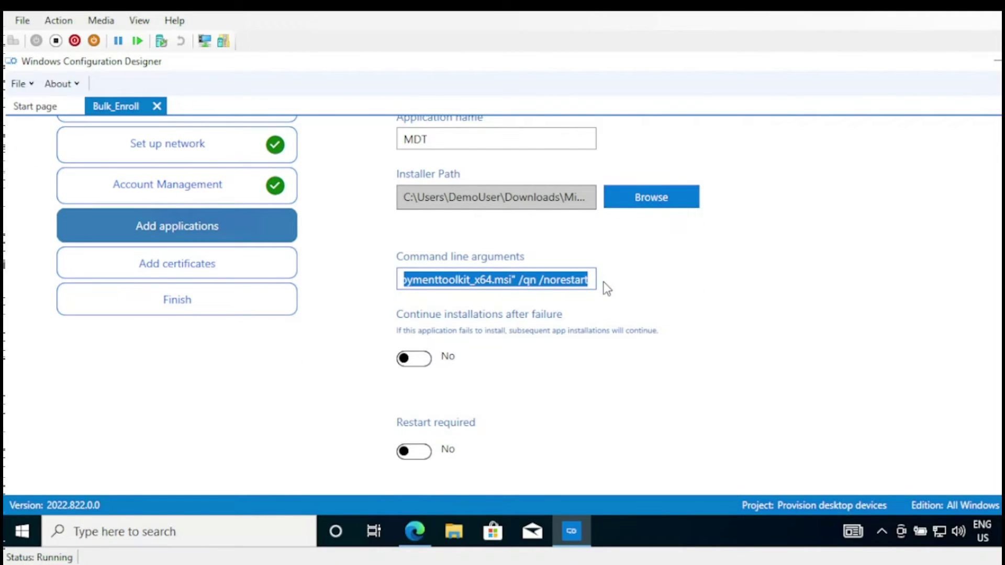
{"action": "left_click", "coordinate": [686, 303]}
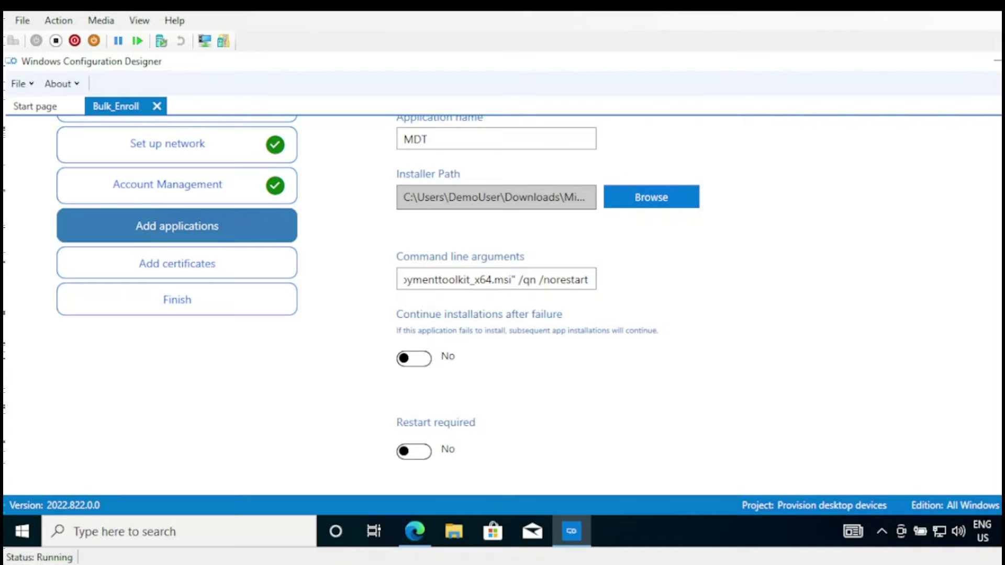
{"action": "scroll", "coordinate": [891, 311], "scroll_direction": "down", "scroll_amount": 3}
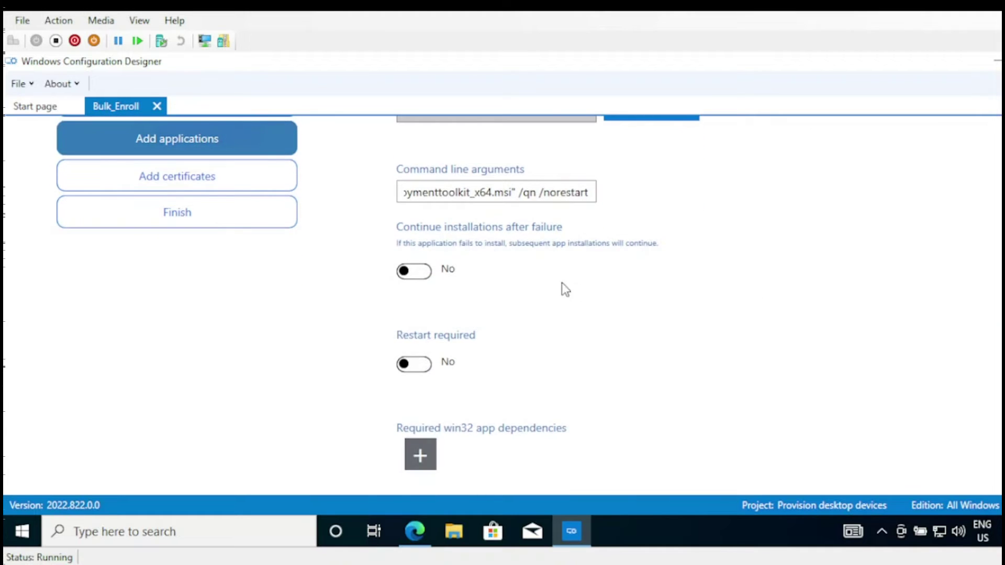
{"action": "left_click_drag", "start_coordinate": [398, 244], "coordinate": [618, 254]}
{"action": "left_click", "coordinate": [634, 271]}
{"action": "left_click", "coordinate": [416, 272]}
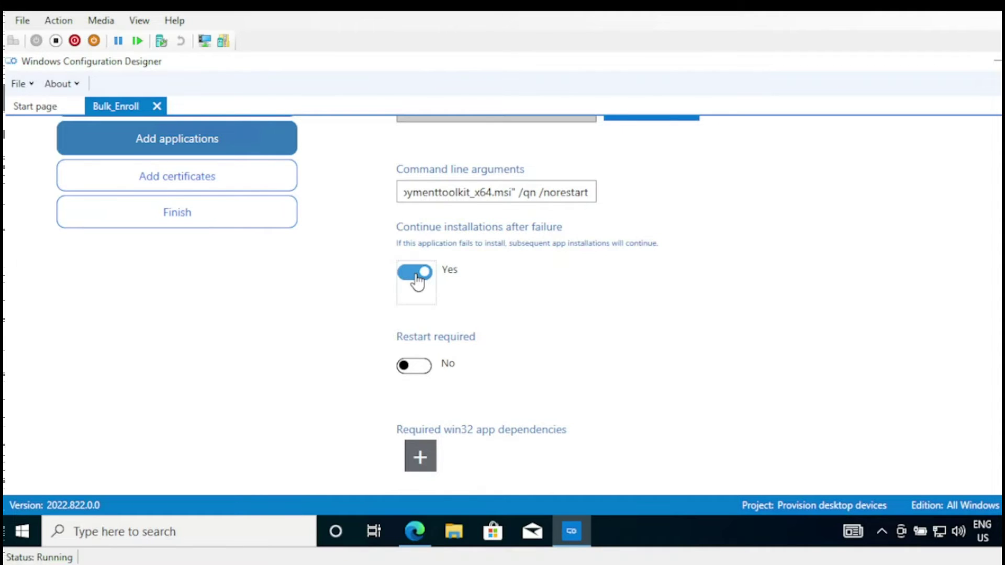
{"action": "left_click", "coordinate": [416, 273]}
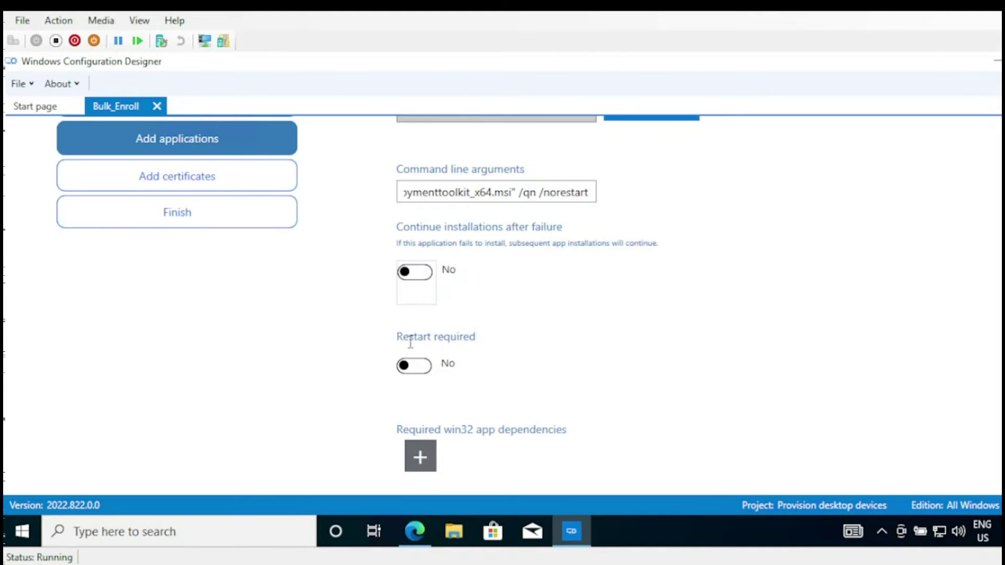
{"action": "left_click_drag", "start_coordinate": [399, 338], "coordinate": [475, 339]}
{"action": "left_click", "coordinate": [501, 347]}
{"action": "left_click", "coordinate": [422, 369]}
{"action": "left_click", "coordinate": [418, 368]}
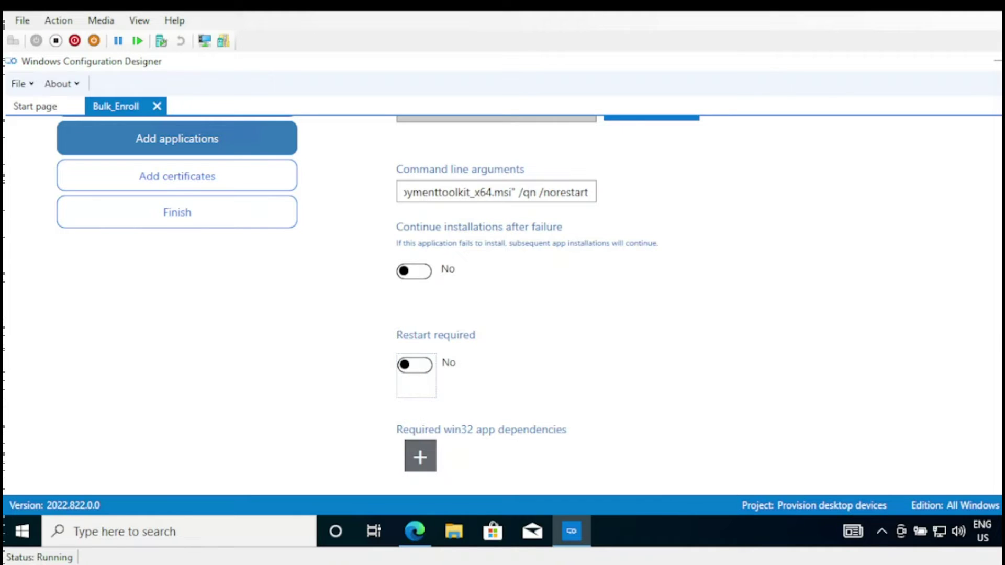
{"action": "scroll", "coordinate": [549, 385], "scroll_direction": "down", "scroll_amount": 2}
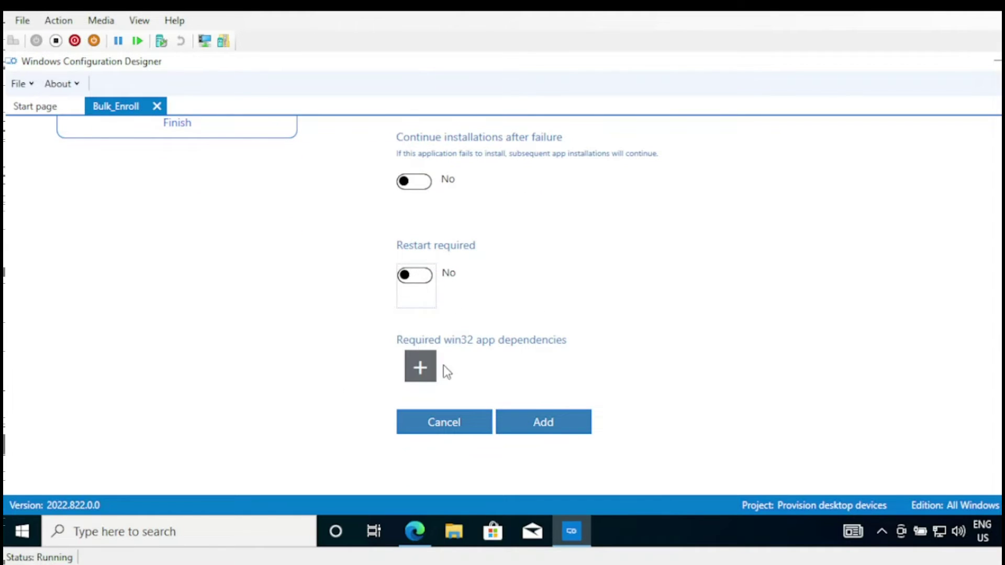
{"action": "left_click", "coordinate": [541, 423]}
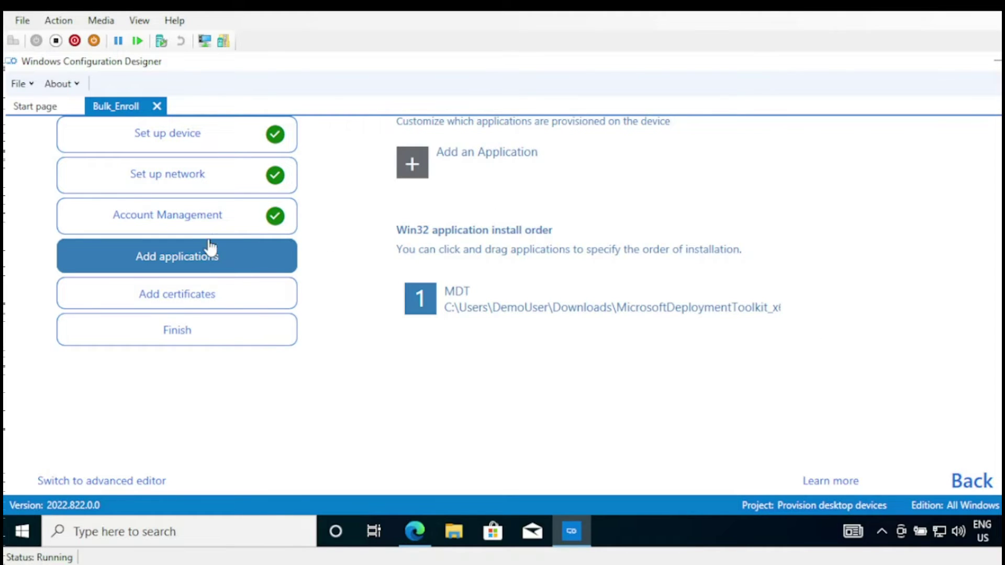
- Skip the certificates step without adding any certificate
{"action": "left_click", "coordinate": [200, 297]}
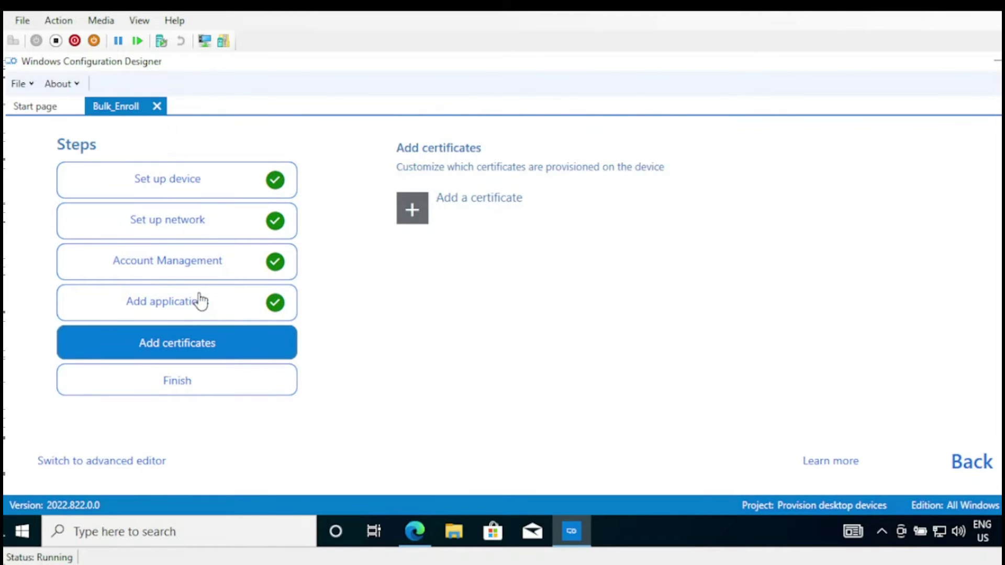
{"action": "left_click", "coordinate": [415, 219]}
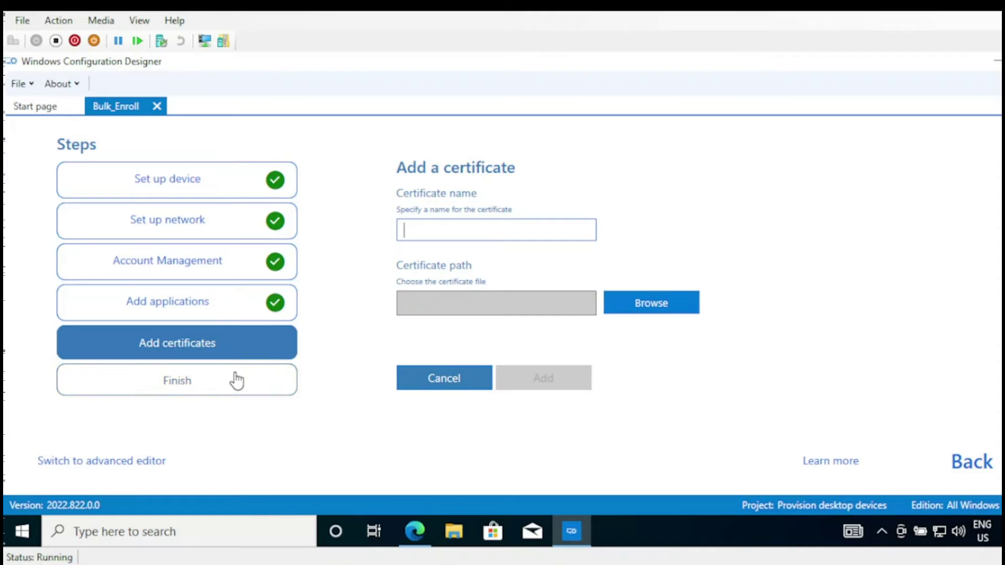
{"action": "left_click", "coordinate": [470, 378]}
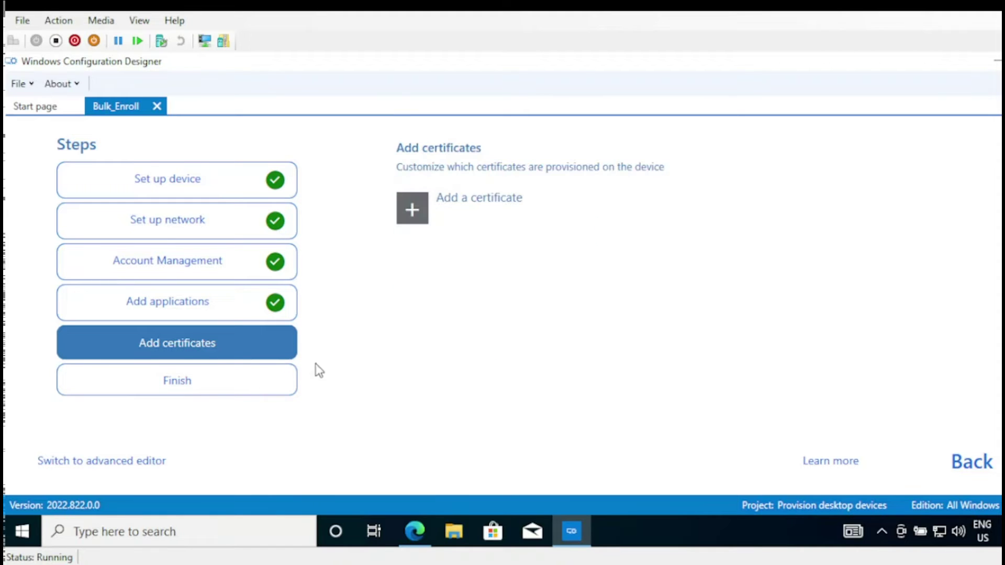
- Review the Finish summary's local admin, applications and package protection settings
{"action": "left_click", "coordinate": [212, 391]}
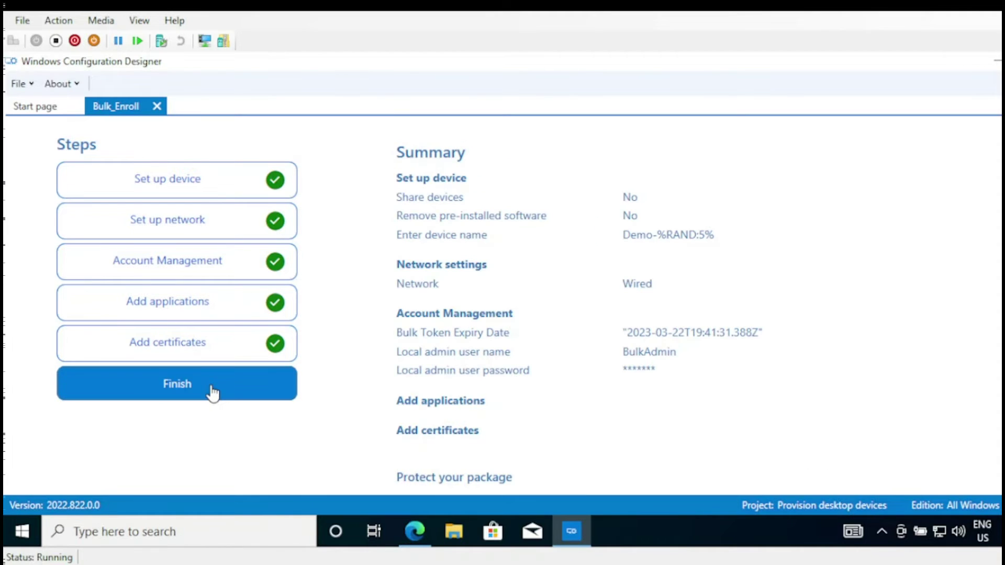
{"action": "left_click_drag", "start_coordinate": [408, 155], "coordinate": [702, 421]}
{"action": "left_click", "coordinate": [835, 407]}
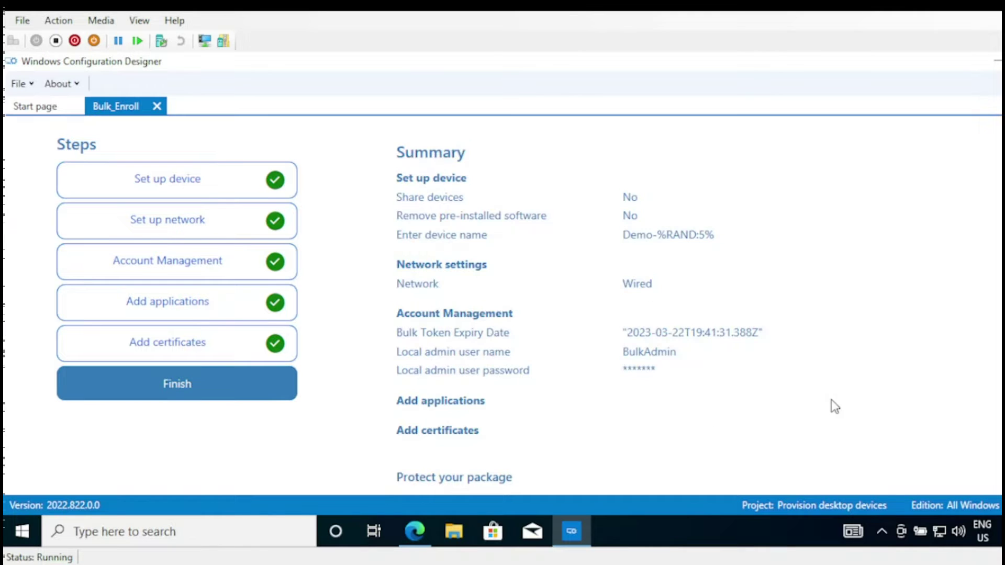
{"action": "scroll", "coordinate": [601, 286], "scroll_direction": "down", "scroll_amount": 3}
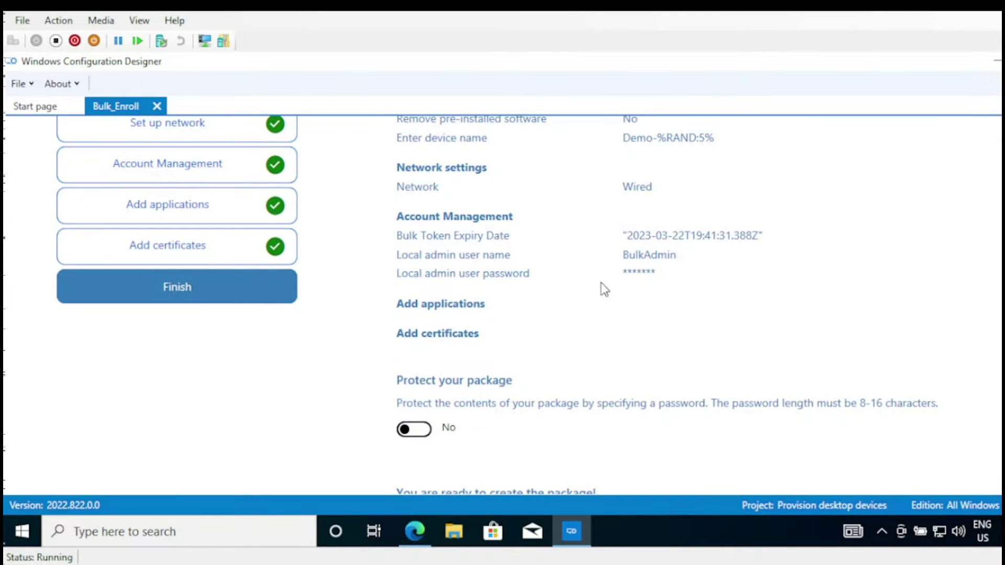
{"action": "left_click_drag", "start_coordinate": [679, 262], "coordinate": [584, 277]}
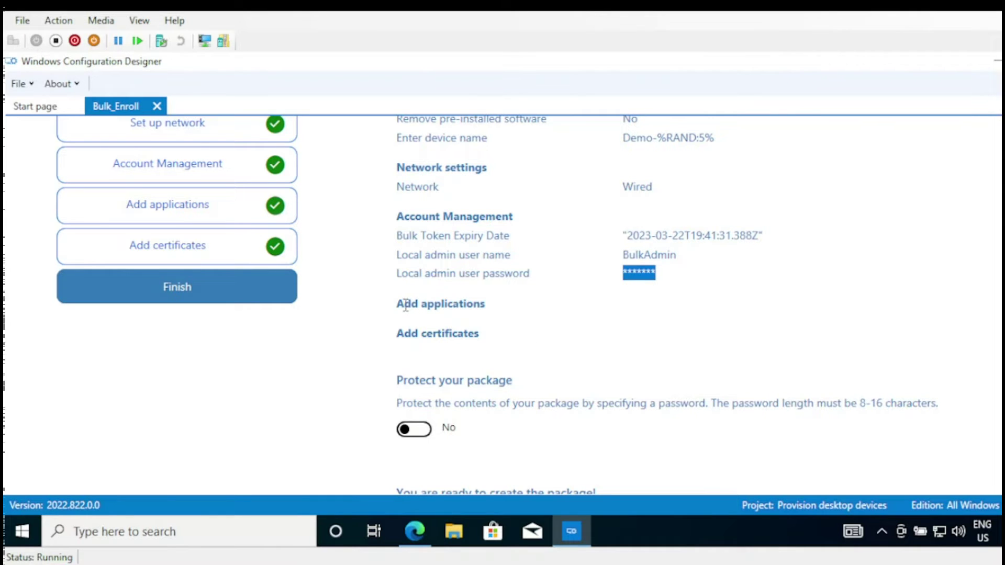
{"action": "left_click_drag", "start_coordinate": [405, 305], "coordinate": [506, 321]}
{"action": "scroll", "coordinate": [523, 303], "scroll_direction": "down", "scroll_amount": 3}
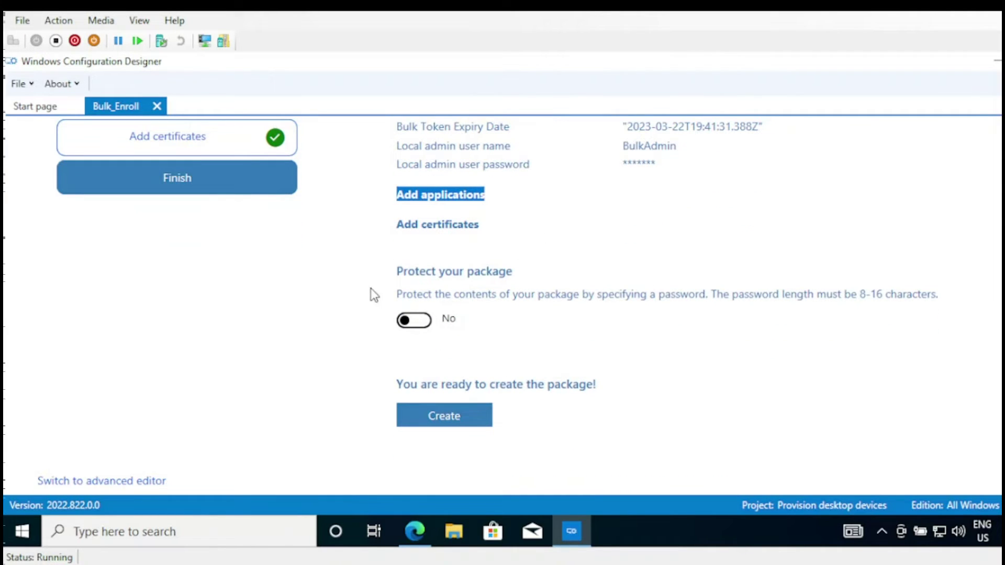
{"action": "left_click_drag", "start_coordinate": [400, 273], "coordinate": [493, 268]}
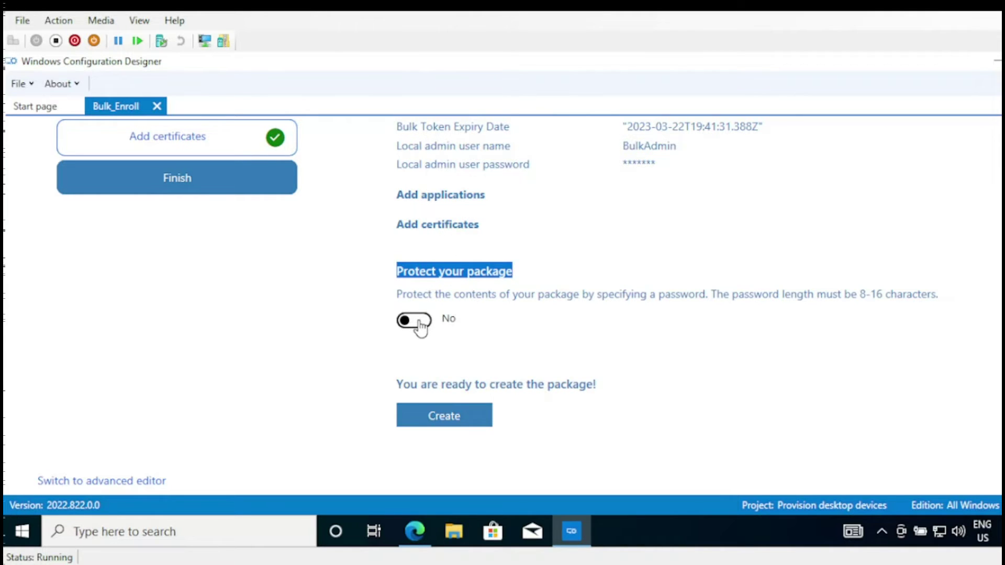
{"action": "left_click_drag", "start_coordinate": [515, 297], "coordinate": [404, 297]}
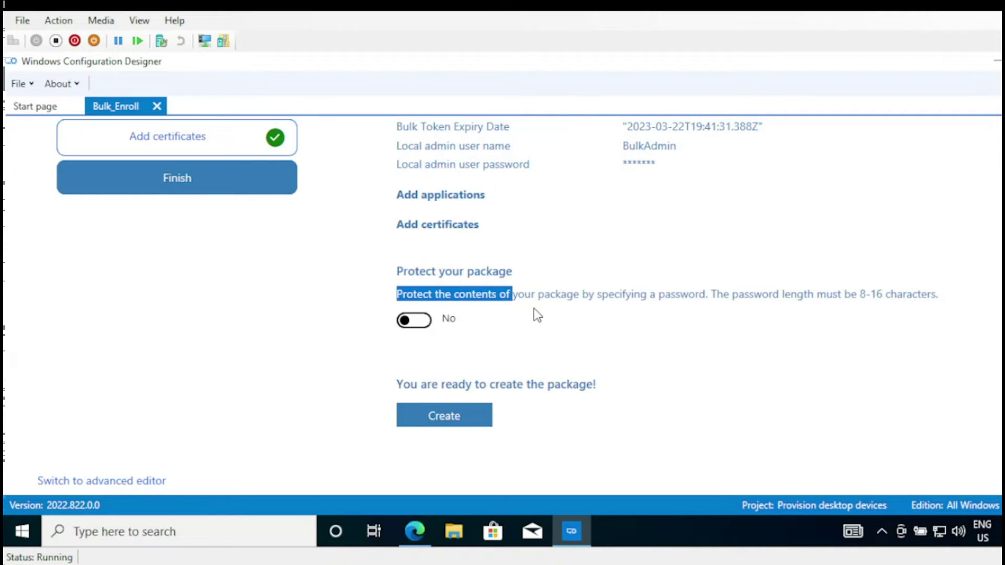
{"action": "left_click_drag", "start_coordinate": [569, 296], "coordinate": [477, 294]}
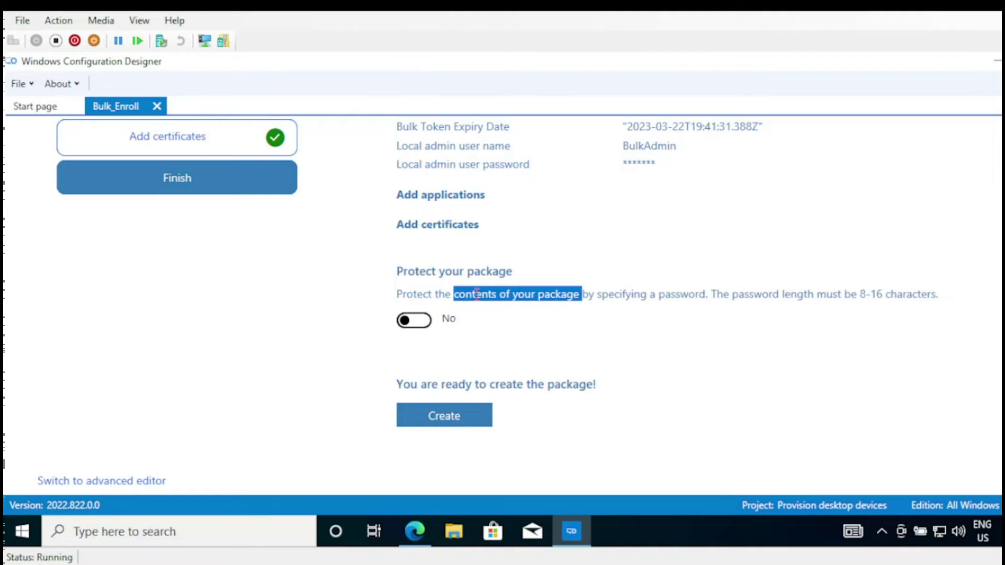
- Turn on package protection, enter a password, and create Bulk_Enroll.ppkg
{"action": "left_click", "coordinate": [422, 323]}
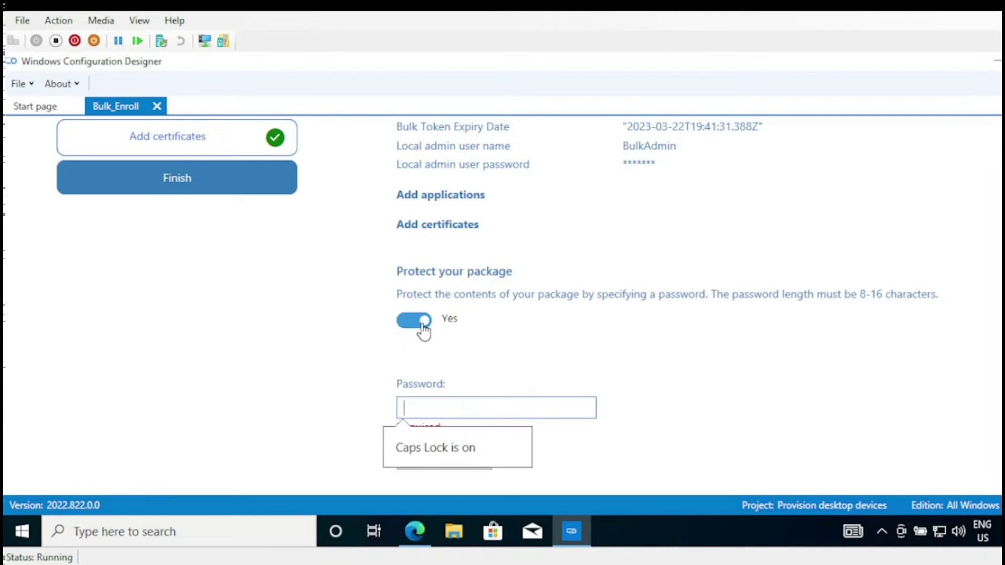
{"action": "left_click", "coordinate": [425, 406]}
{"action": "type", "text": "P"}
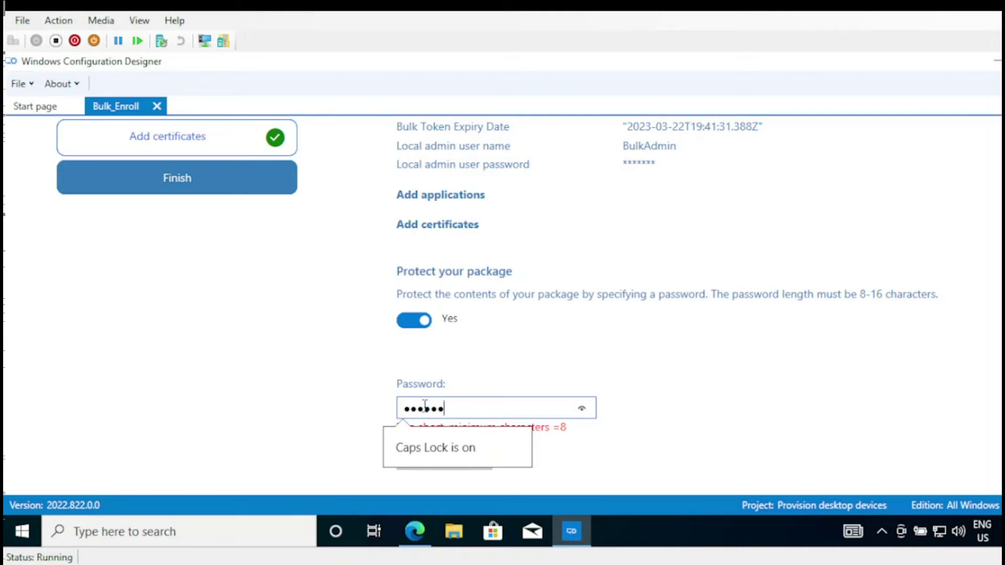
{"action": "type", "text": "rd"}
{"action": "left_click", "coordinate": [717, 427]}
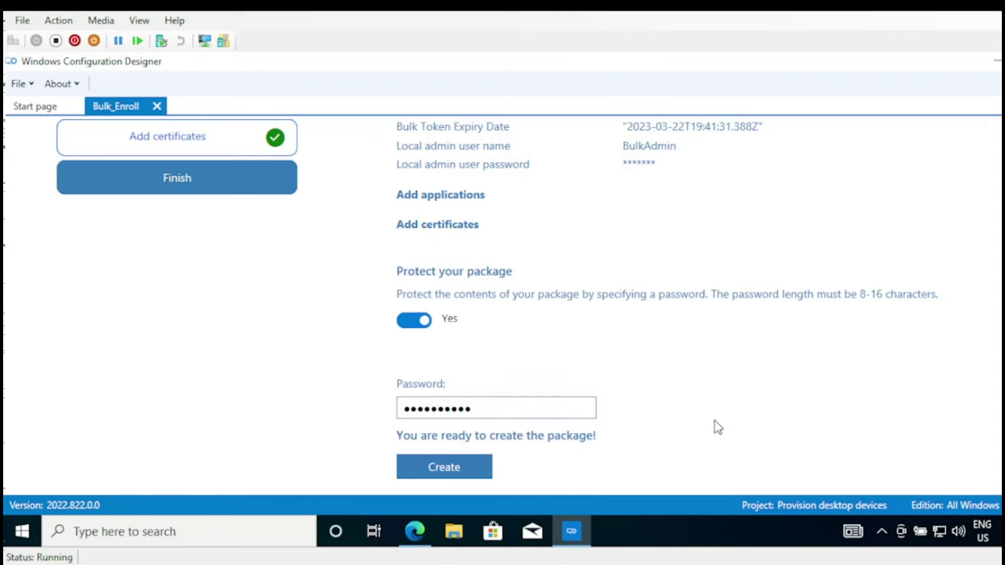
{"action": "scroll", "coordinate": [494, 300], "scroll_direction": "down", "scroll_amount": 1}
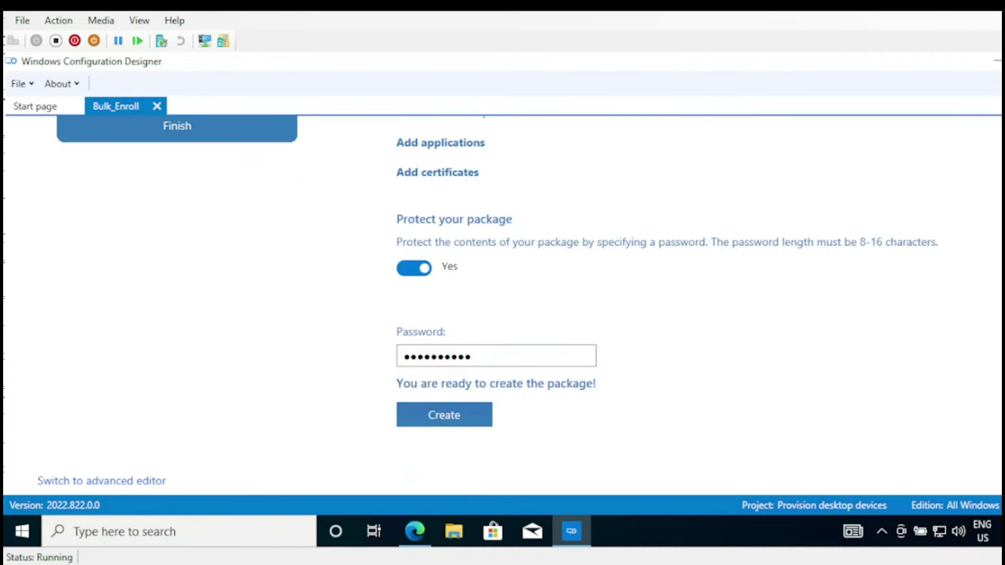
{"action": "left_click", "coordinate": [442, 425]}
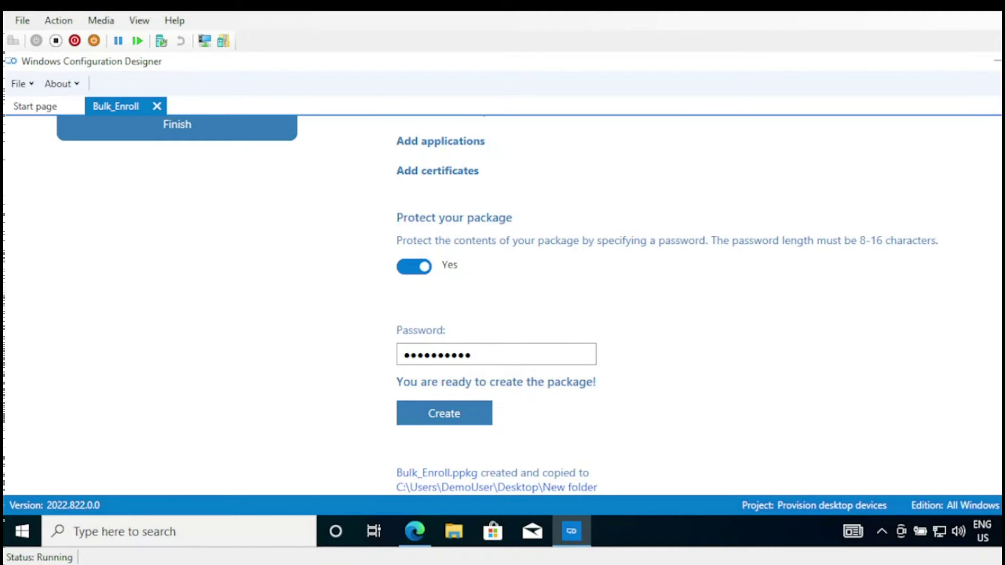
{"action": "scroll", "coordinate": [495, 304], "scroll_direction": "down", "scroll_amount": 1}
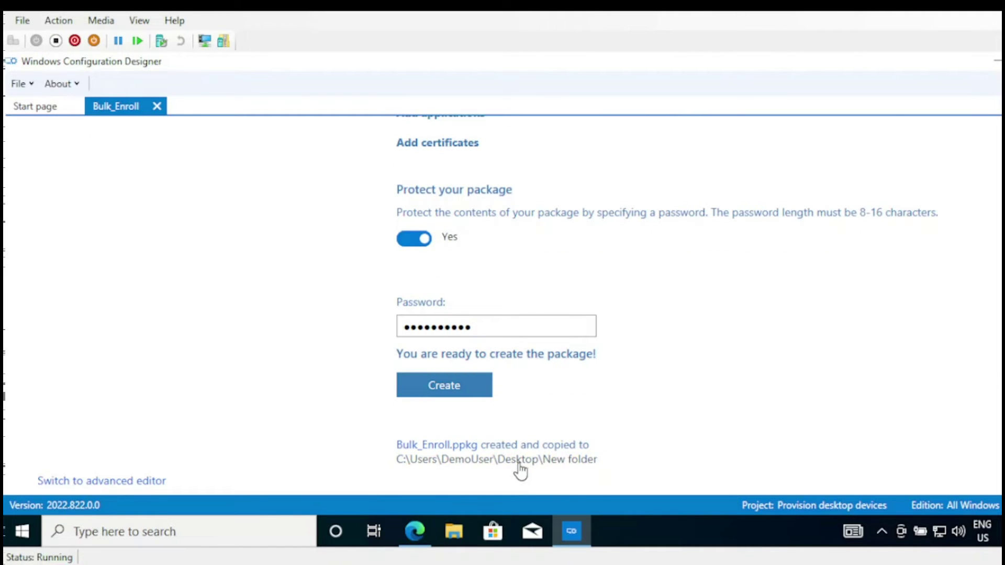
- Browse File Explorer to Desktop > New folder to view the Bulk_Enroll files
{"action": "left_click", "coordinate": [453, 538]}
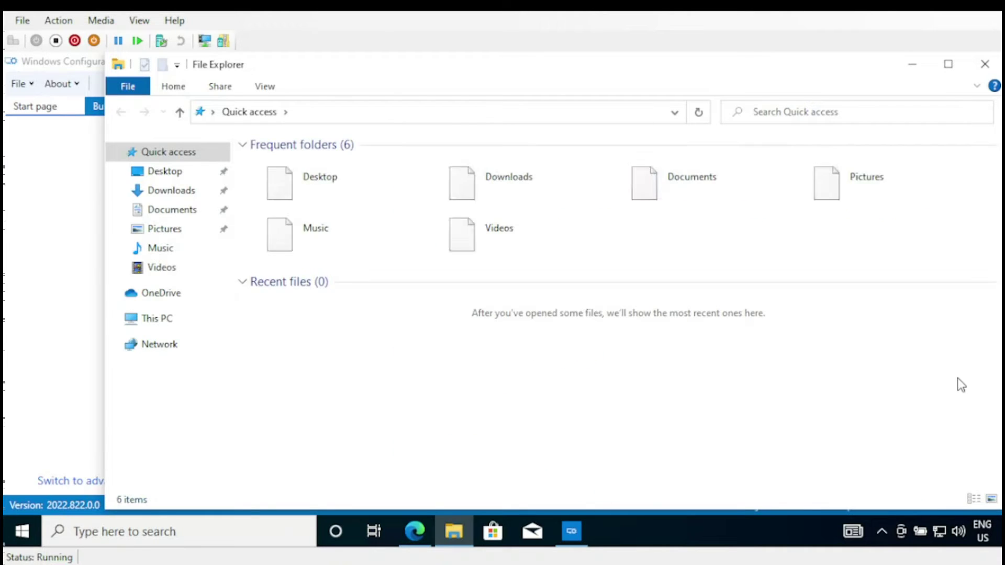
{"action": "left_click", "coordinate": [182, 190]}
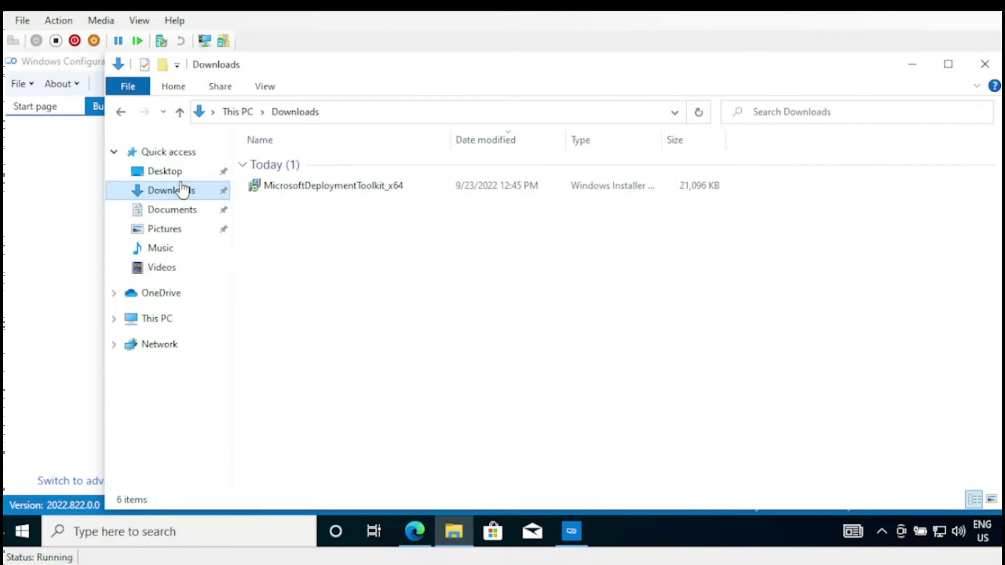
{"action": "left_click", "coordinate": [174, 172]}
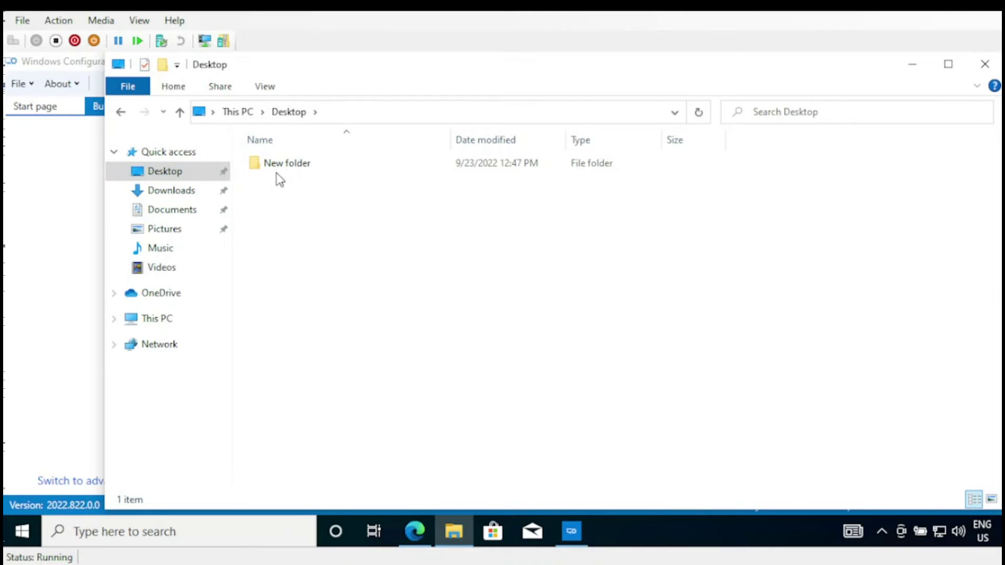
{"action": "double_click", "coordinate": [277, 171]}
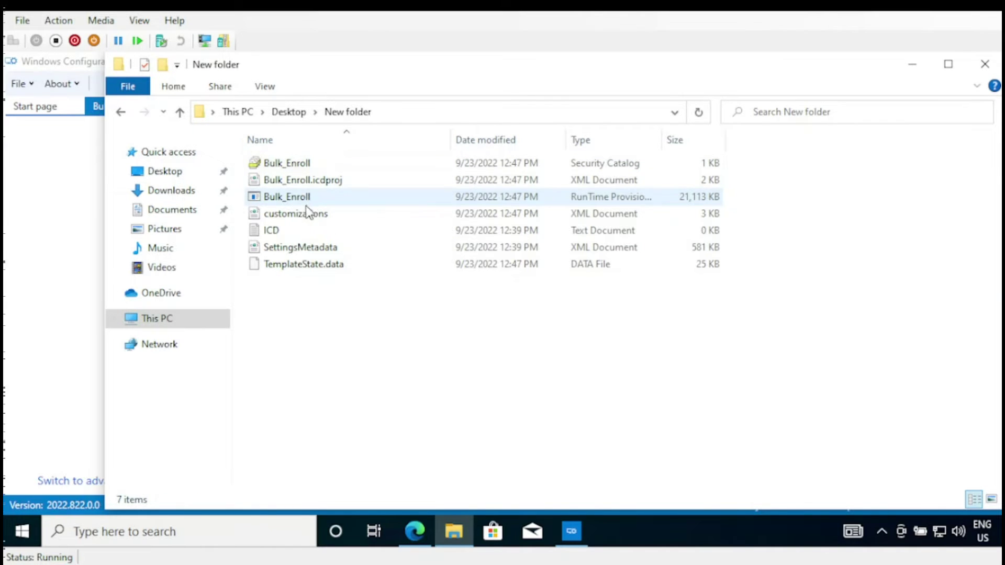
- Close Windows Configuration Designer, leaving the package folder on screen
{"action": "key", "text": "alt+Tab"}
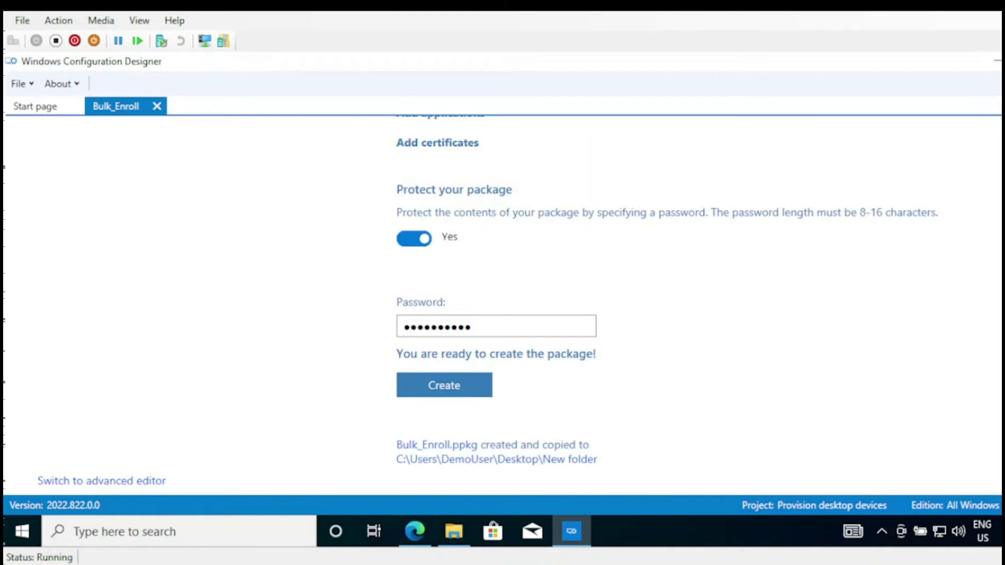
{"action": "scroll", "coordinate": [503, 304], "scroll_direction": "up", "scroll_amount": 5}
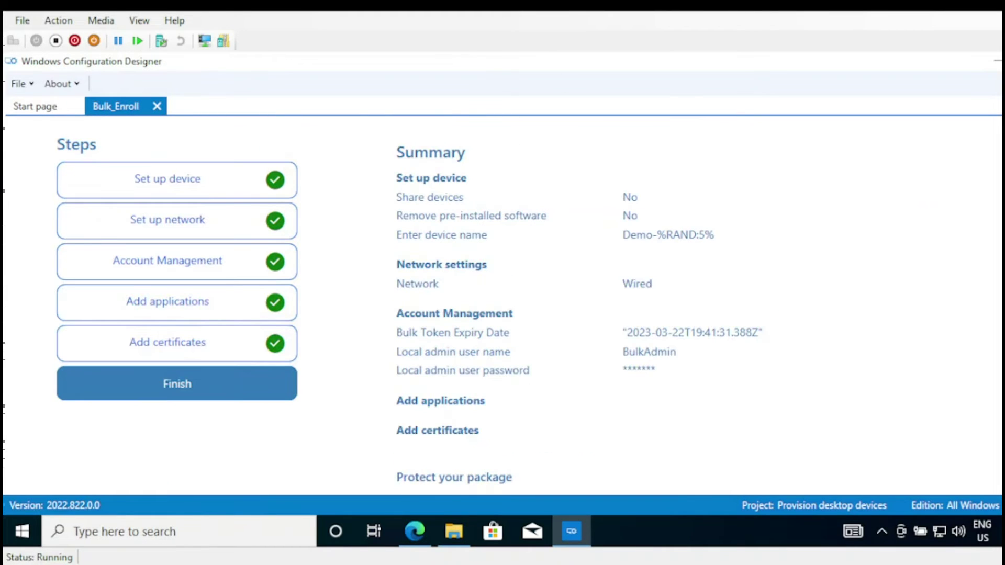
{"action": "key", "text": "alt+Tab"}
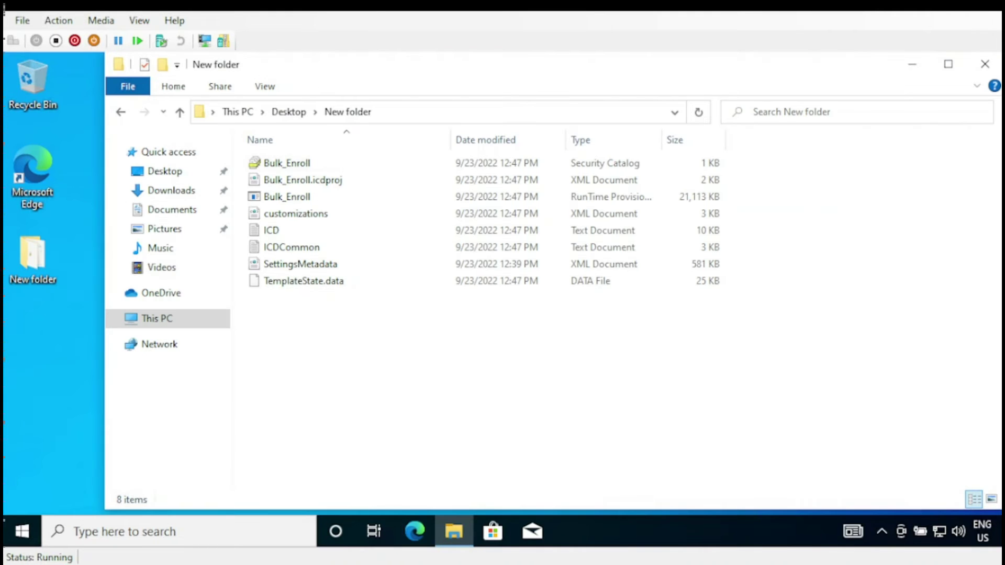
{"action": "left_click", "coordinate": [30, 535]}
- Reach Settings > Accounts > Access work or school from the Start menu account options
{"action": "left_click", "coordinate": [20, 350]}
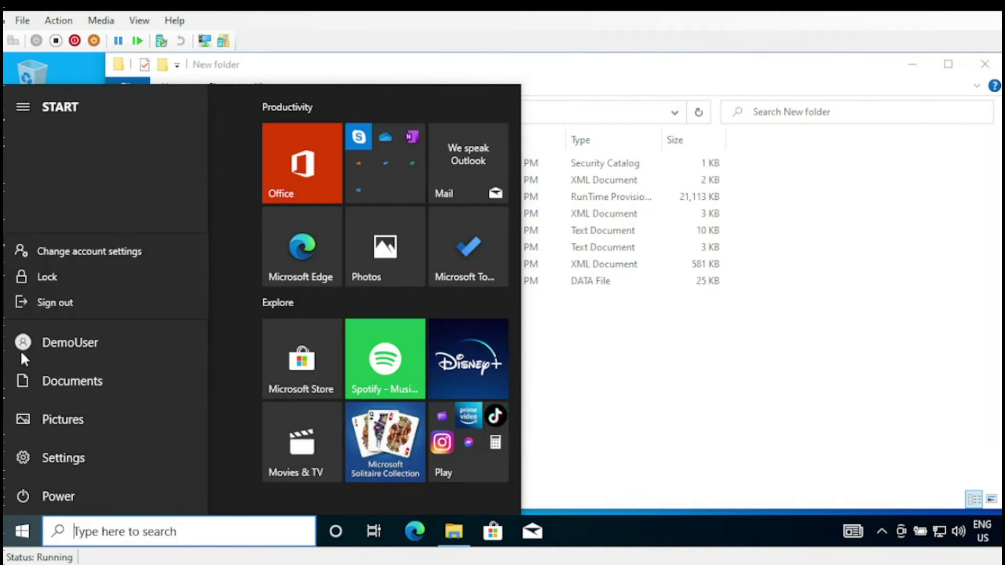
{"action": "left_click", "coordinate": [45, 256]}
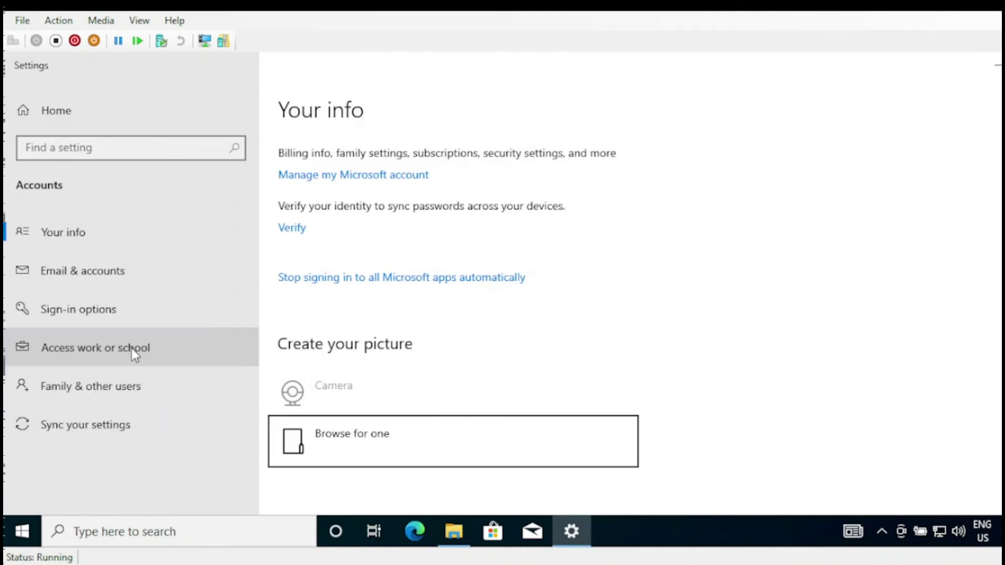
{"action": "left_click", "coordinate": [131, 348]}
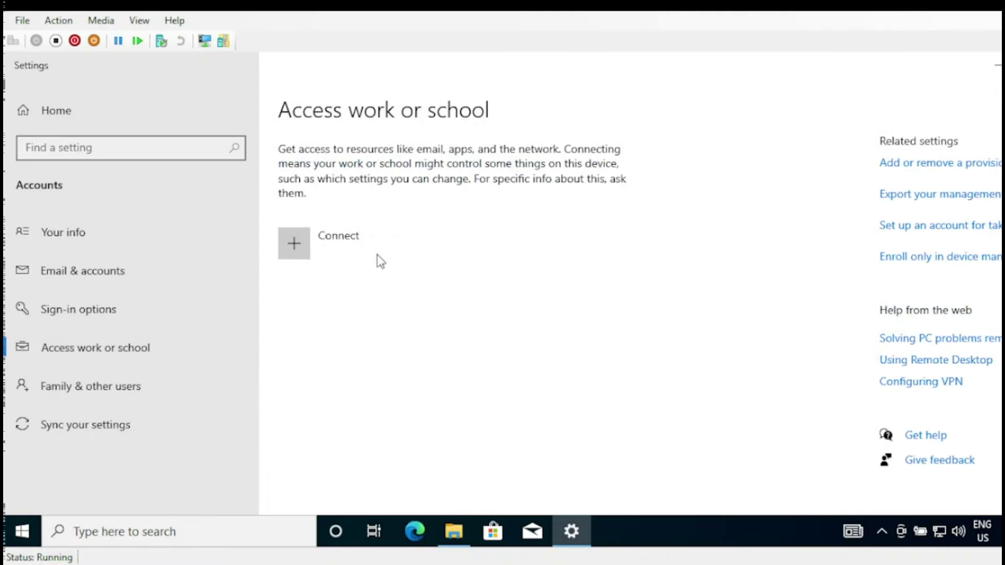
- Sign in to portal.azure.com in Edge with the admin account, staying signed in
{"action": "left_click", "coordinate": [411, 530]}
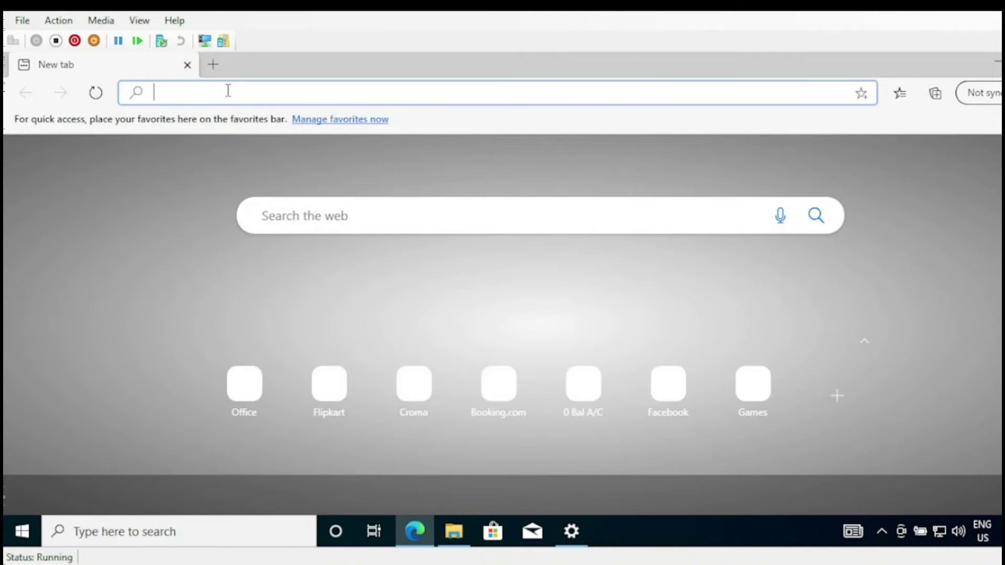
{"action": "type", "text": "POER"}
{"action": "key", "text": "BackSpace"}
{"action": "key", "text": "BackSpace"}
{"action": "type", "text": "RTAL"}
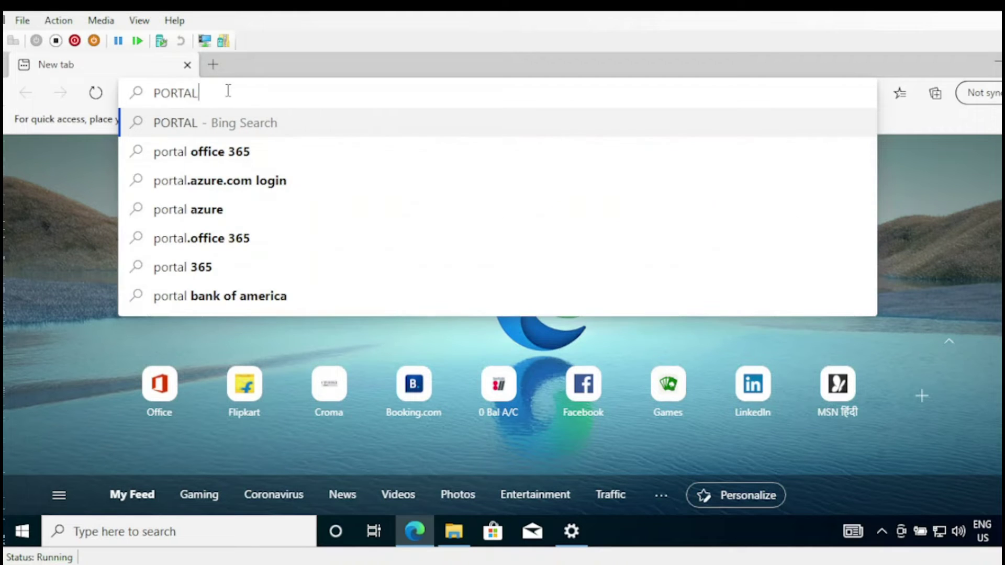
{"action": "type", "text": ".AZURE.CO"}
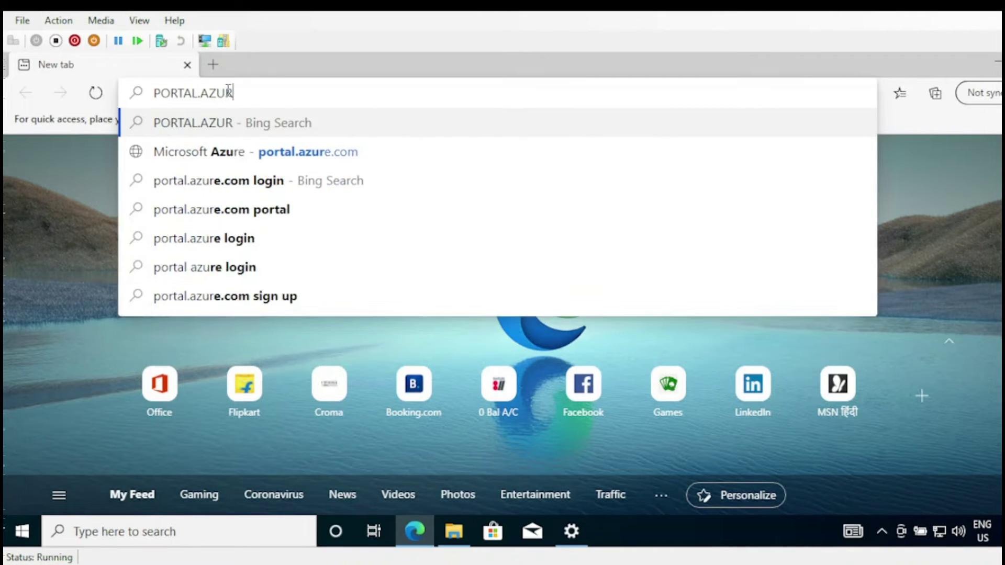
{"action": "type", "text": "M"}
{"action": "key", "text": "Return"}
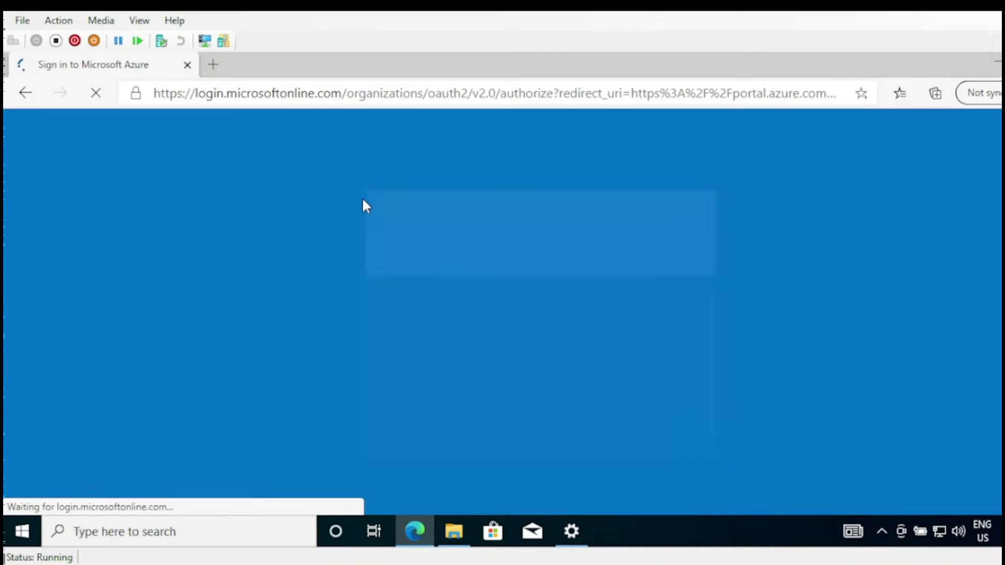
{"action": "left_click", "coordinate": [485, 339]}
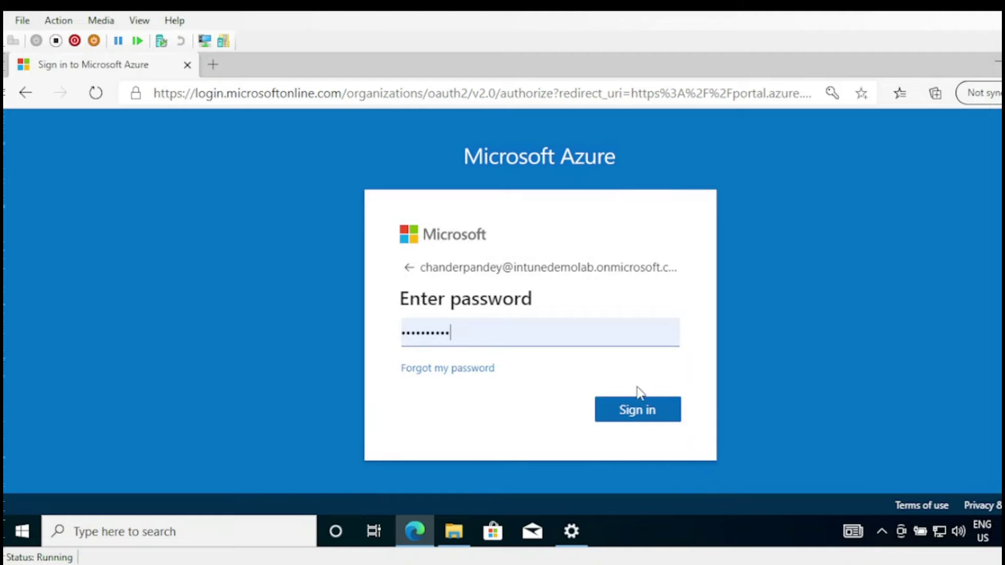
{"action": "left_click", "coordinate": [648, 415]}
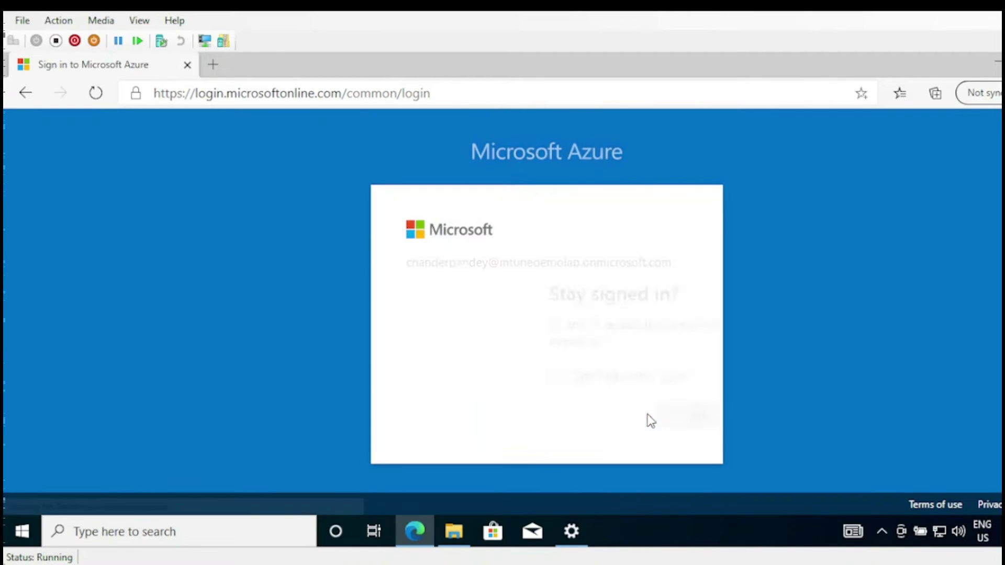
{"action": "left_click", "coordinate": [649, 417]}
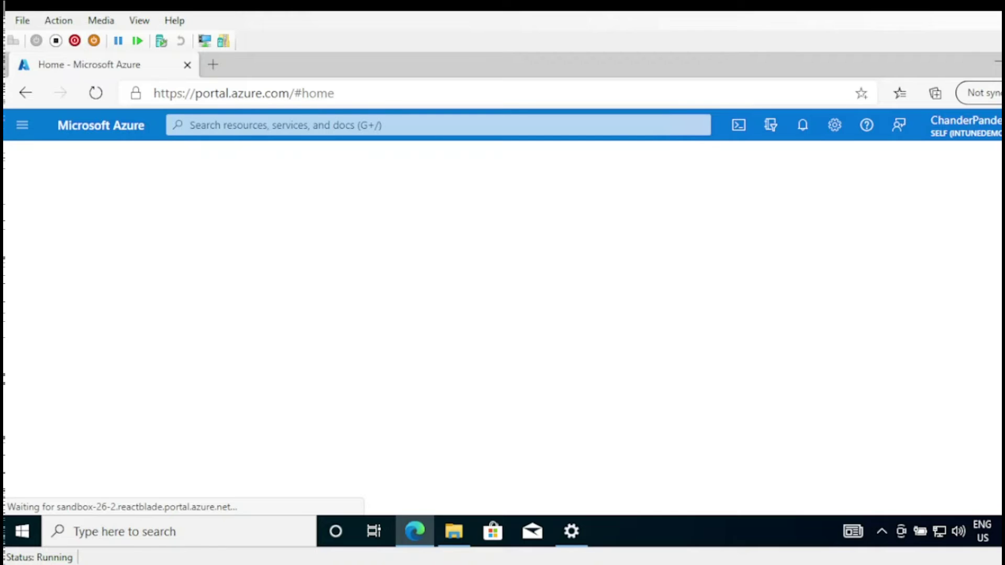
- Open Azure Active Directory from the Azure portal's navigation menu
{"action": "left_click", "coordinate": [22, 125]}
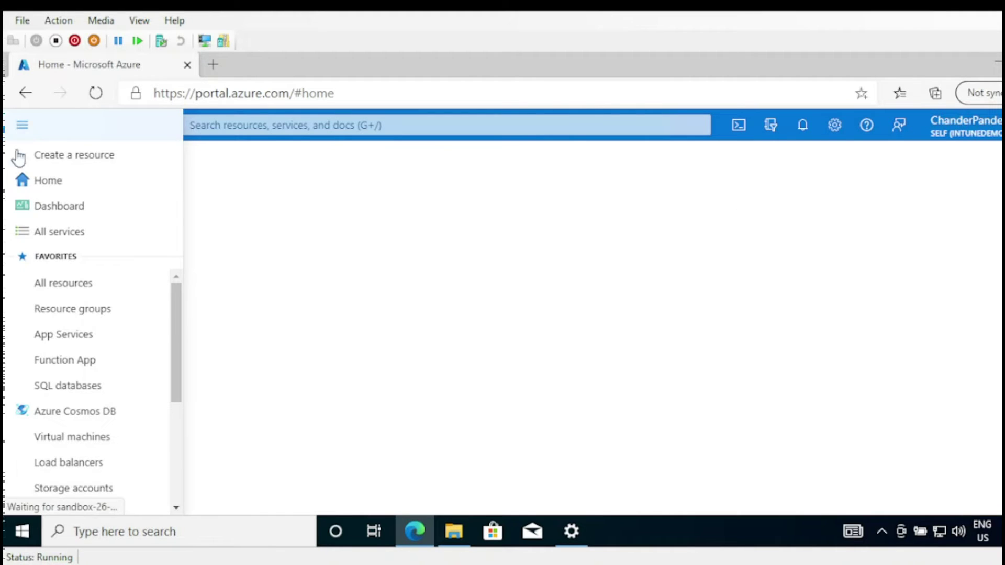
{"action": "left_click_drag", "start_coordinate": [177, 346], "coordinate": [177, 397]}
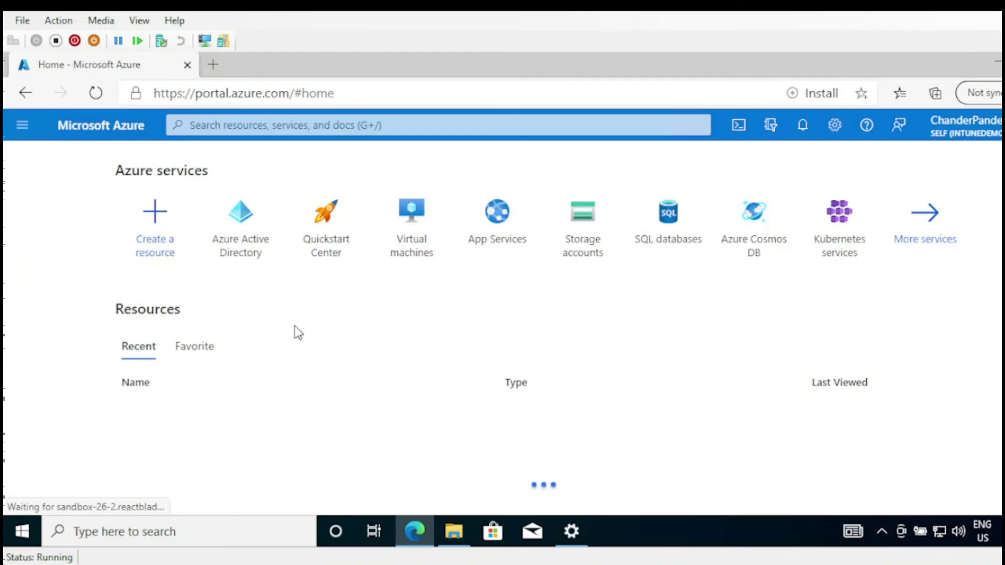
{"action": "left_click", "coordinate": [241, 255]}
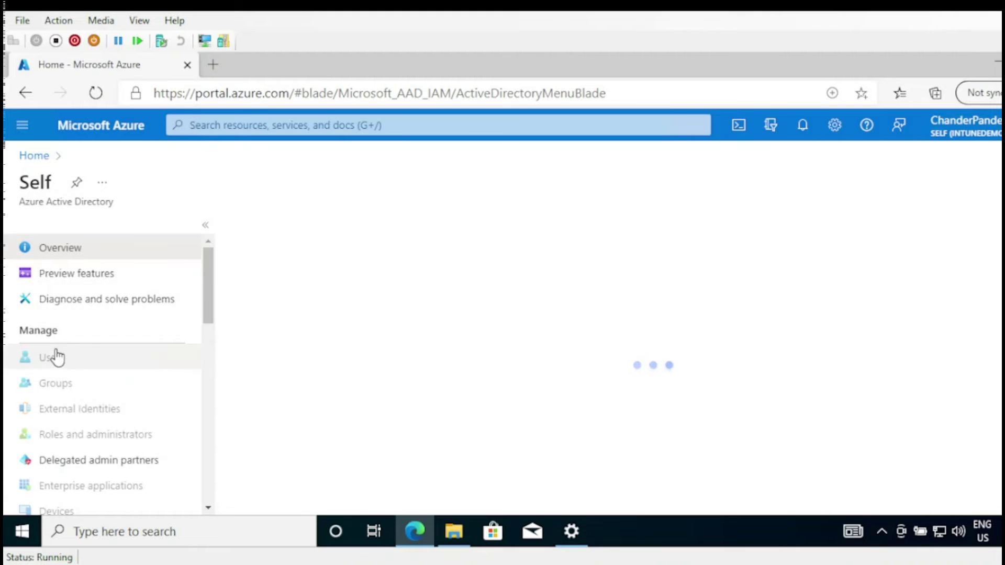
- In a new tab, search 'EN' and open the Microsoft Endpoint Manager admin center
{"action": "left_click", "coordinate": [212, 64]}
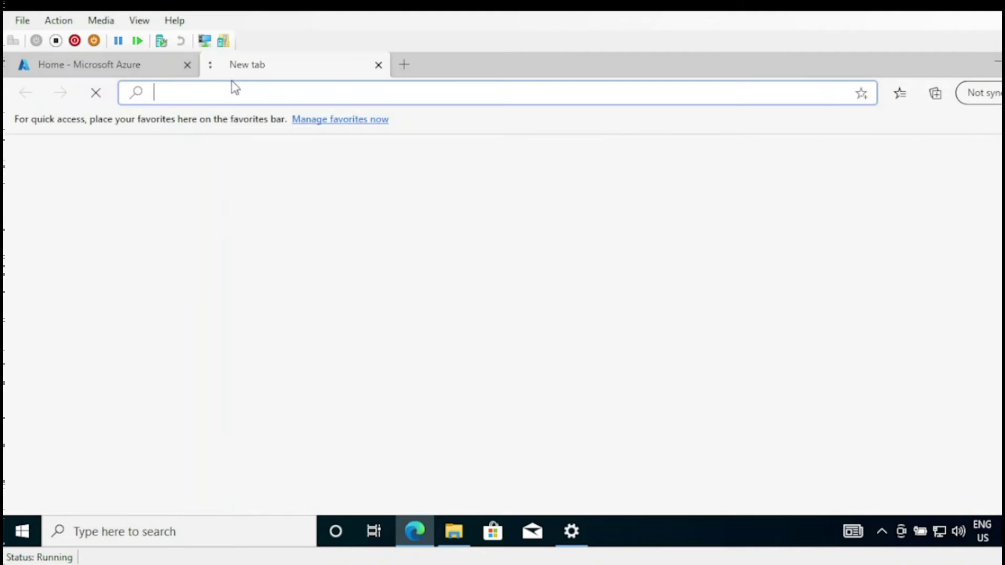
{"action": "type", "text": "ENdpoint.microsoft.com login"}
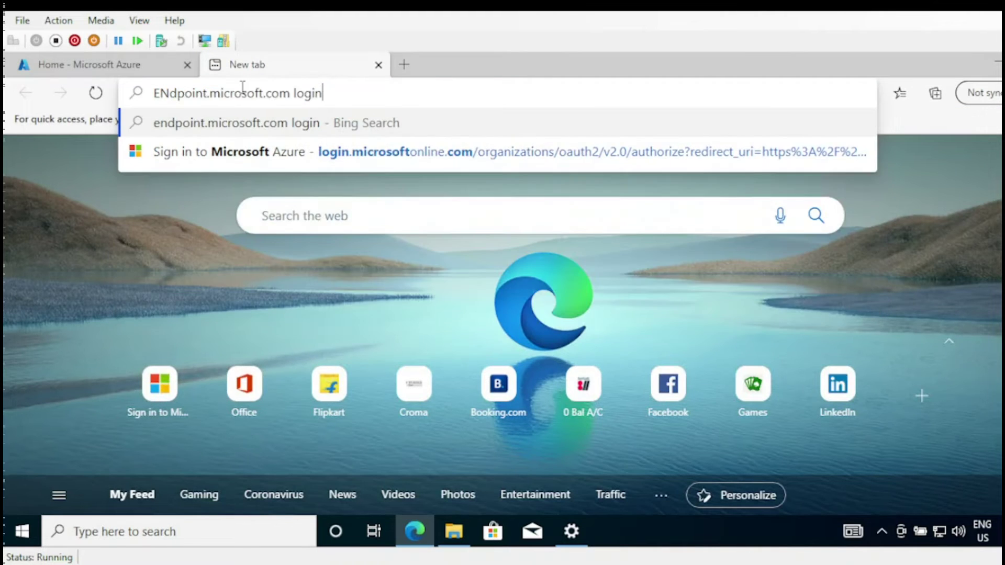
{"action": "key", "text": "Return"}
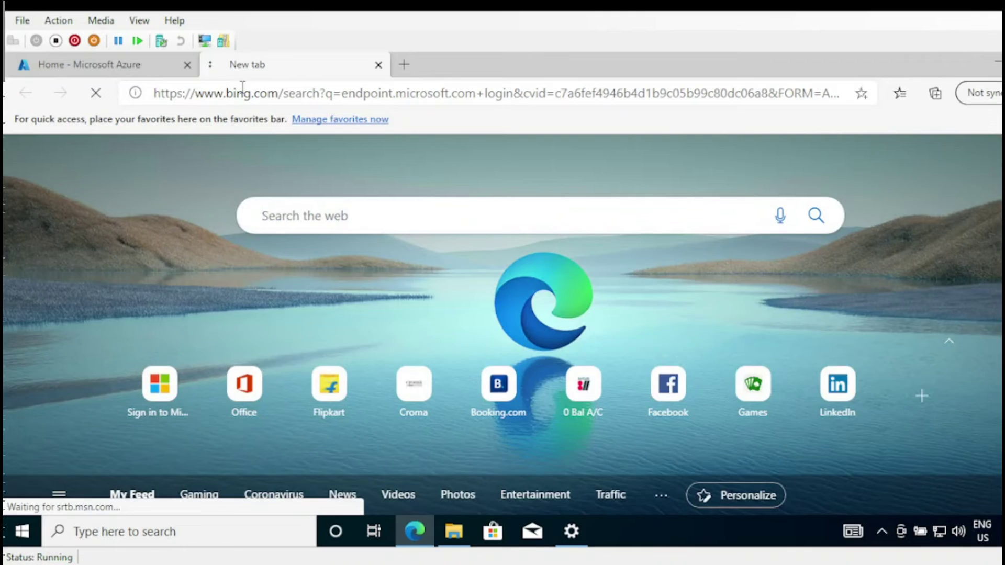
{"action": "left_click", "coordinate": [307, 257]}
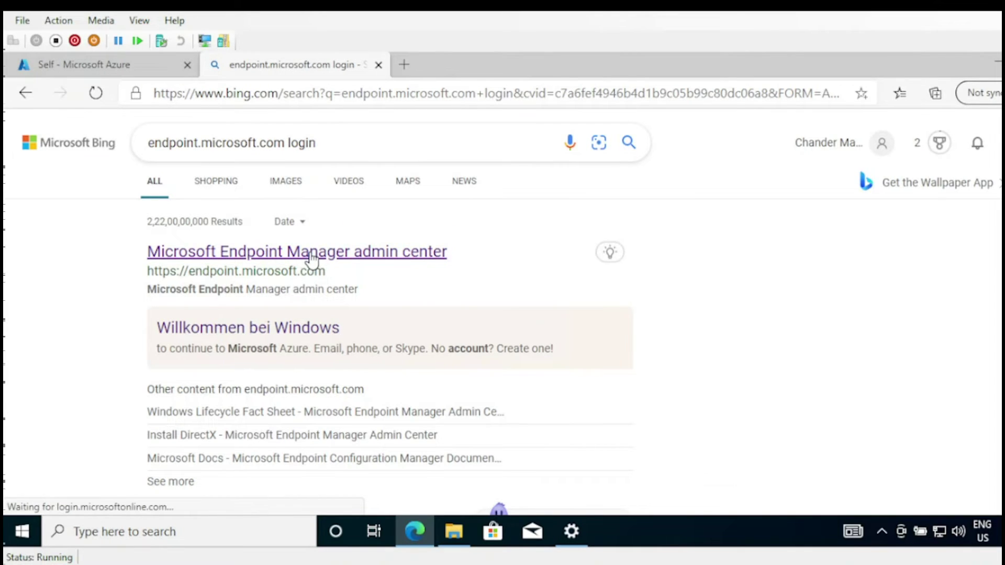
{"action": "left_click", "coordinate": [312, 257]}
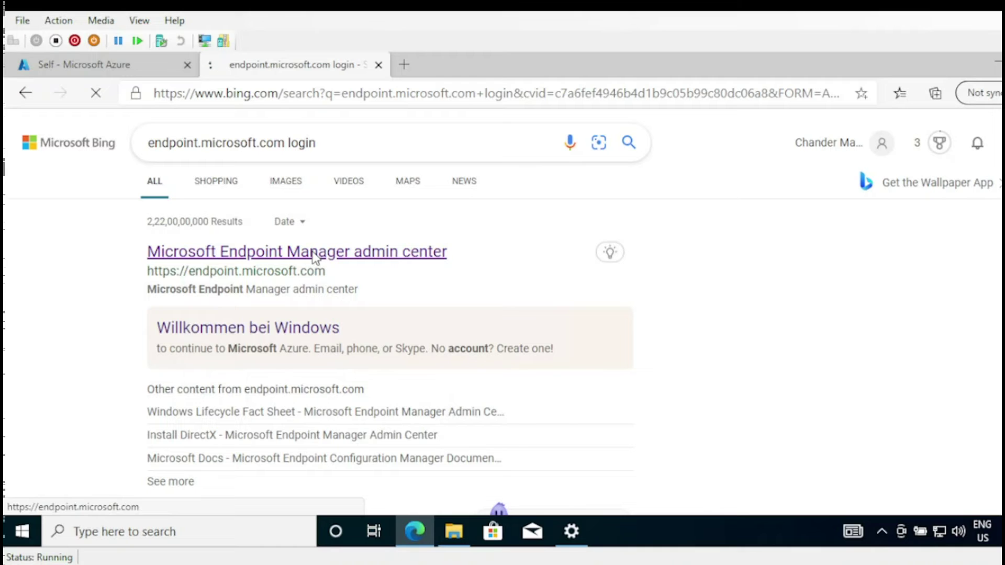
- Back in Azure AD, open the Users list showing 6 users, including the package account
{"action": "left_click", "coordinate": [135, 69]}
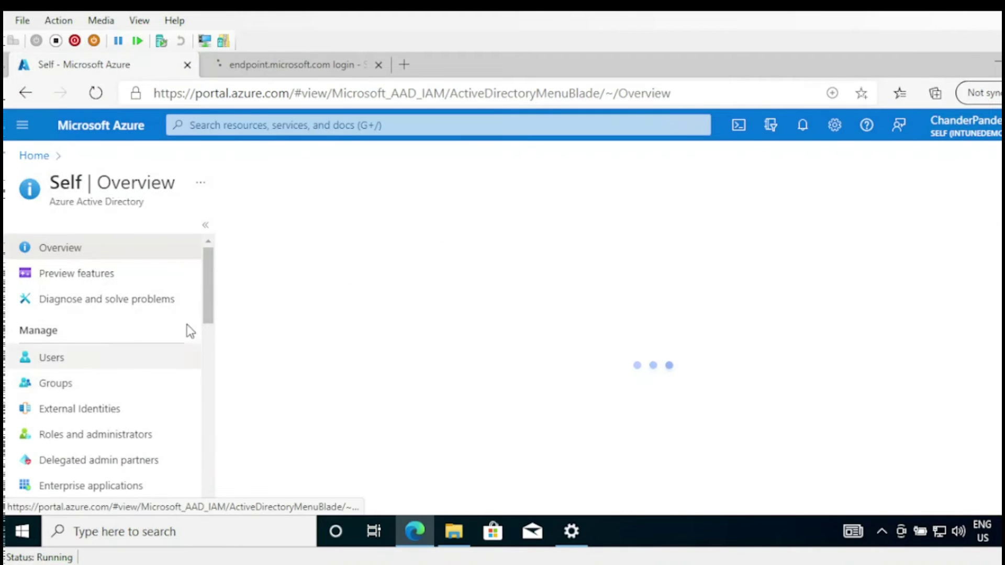
{"action": "left_click", "coordinate": [56, 366]}
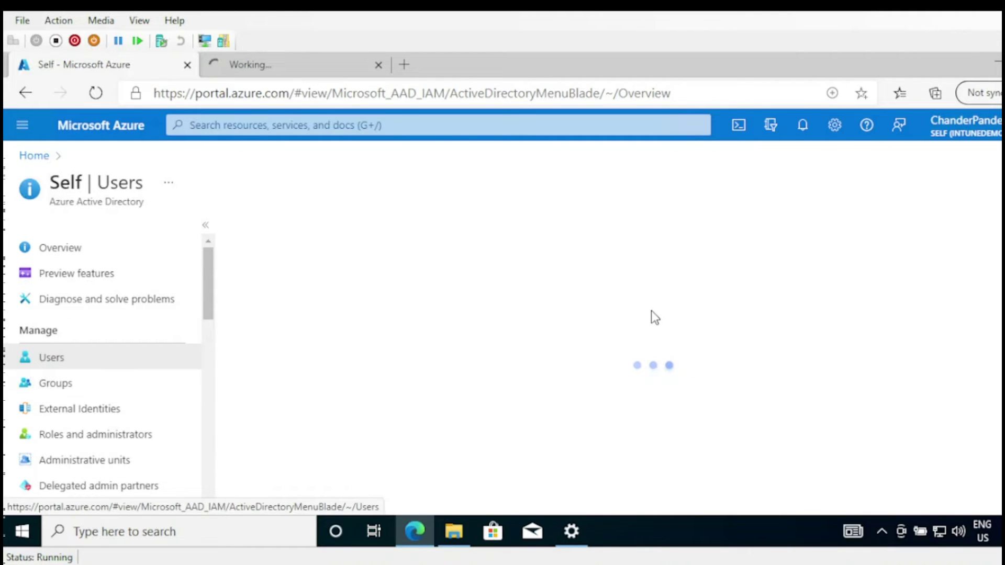
{"action": "left_click", "coordinate": [319, 66]}
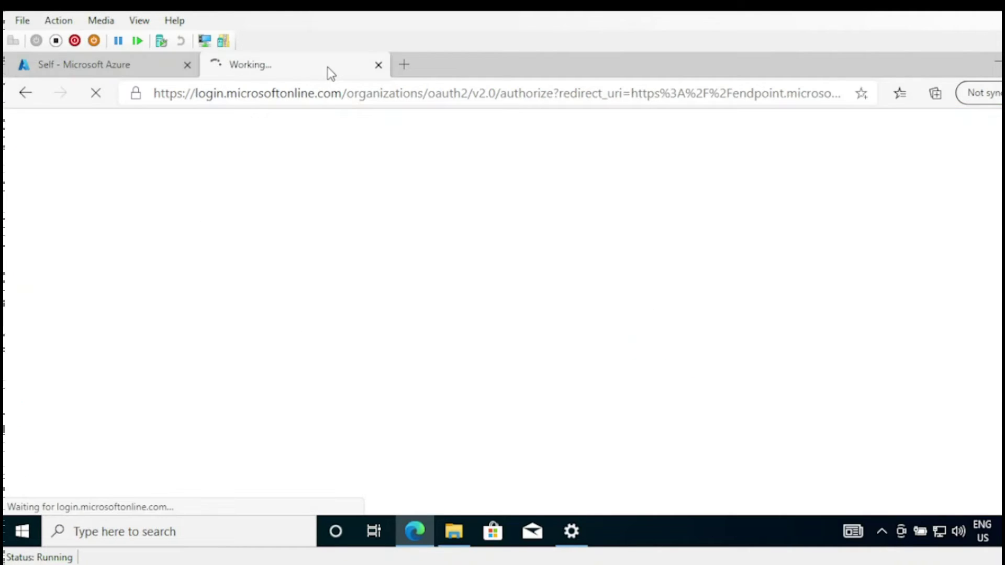
{"action": "left_click", "coordinate": [135, 67]}
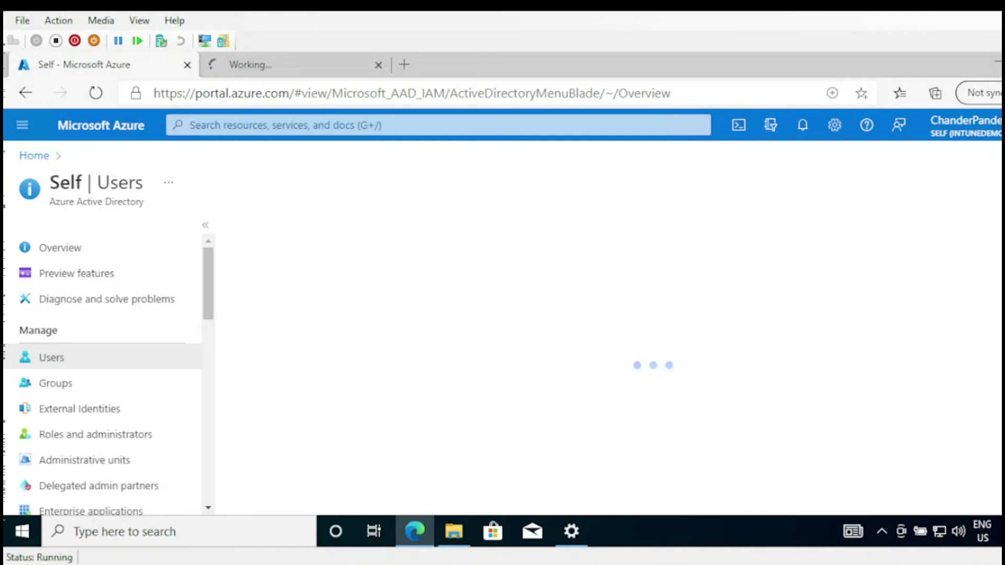
{"action": "left_click_drag", "start_coordinate": [206, 295], "coordinate": [216, 240]}
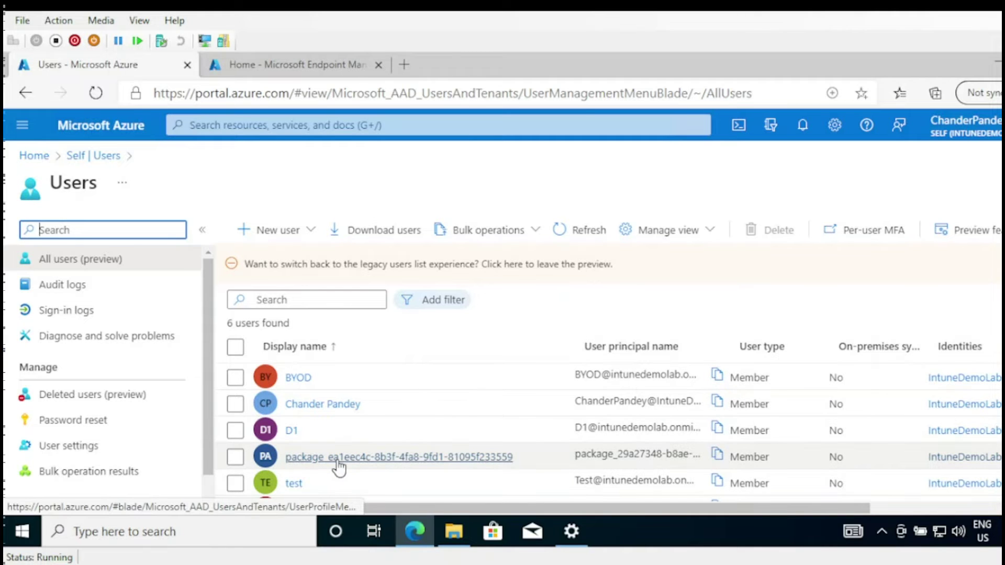
- Open the bulk enrollment package user's profile and highlight its display name and sign-in address
{"action": "left_click", "coordinate": [540, 463]}
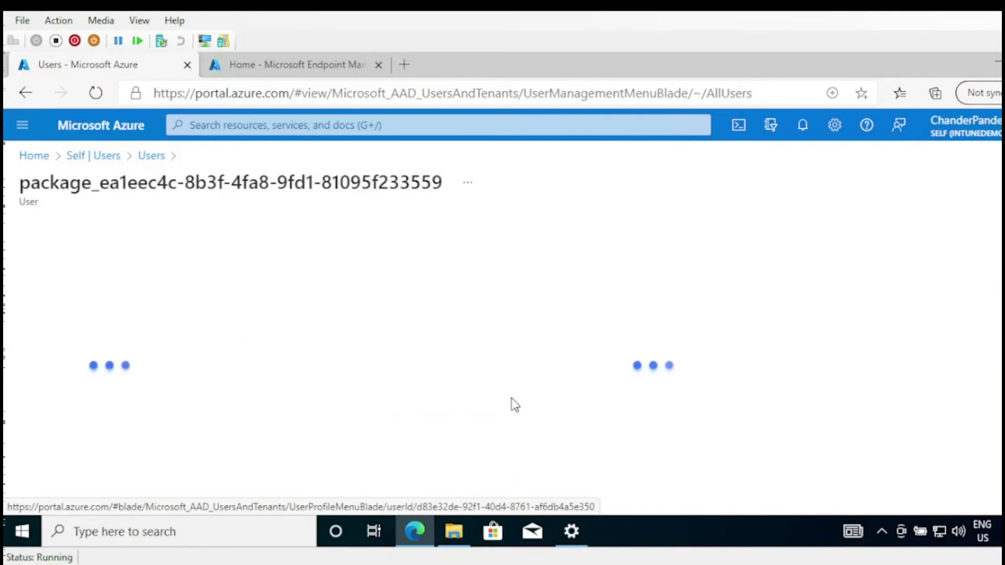
{"action": "left_click_drag", "start_coordinate": [50, 183], "coordinate": [471, 184]}
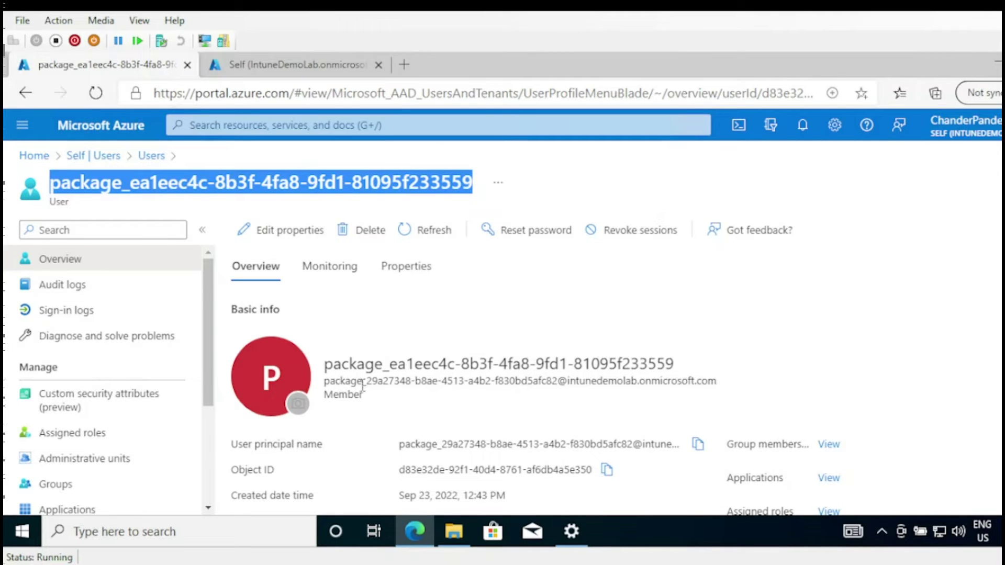
{"action": "left_click_drag", "start_coordinate": [328, 383], "coordinate": [715, 376]}
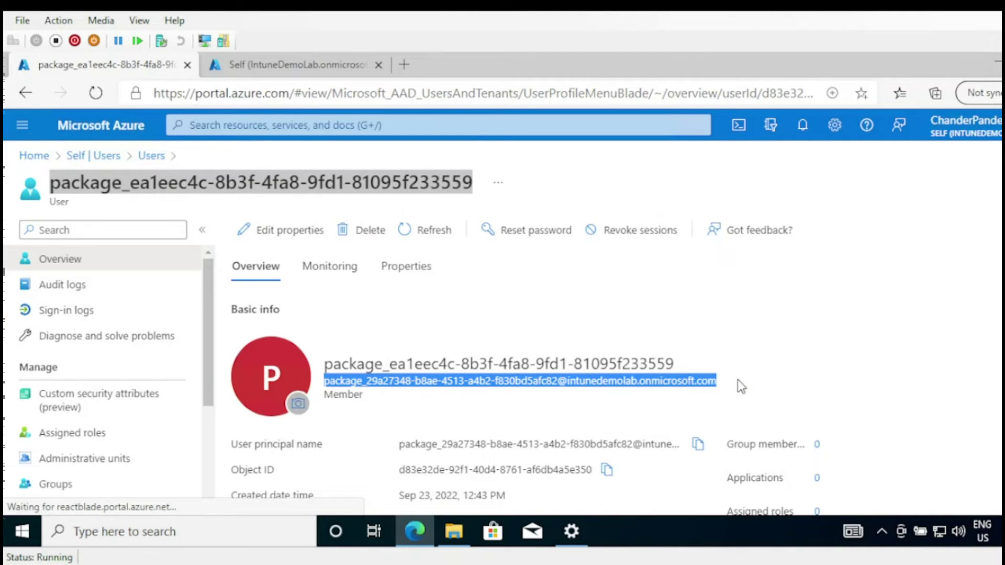
{"action": "scroll", "coordinate": [523, 367], "scroll_direction": "down", "scroll_amount": 1}
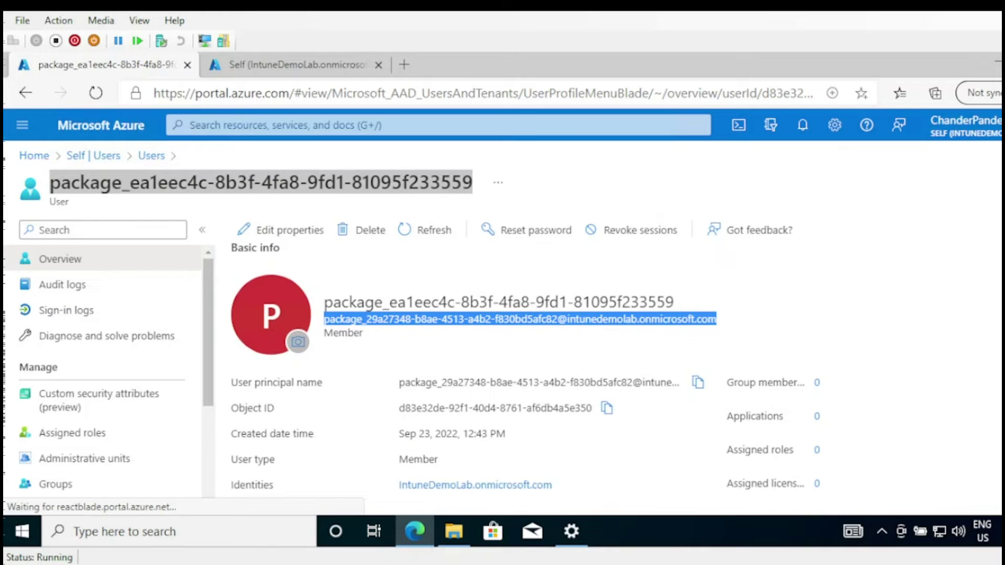
{"action": "mouse_move", "coordinate": [454, 531]}
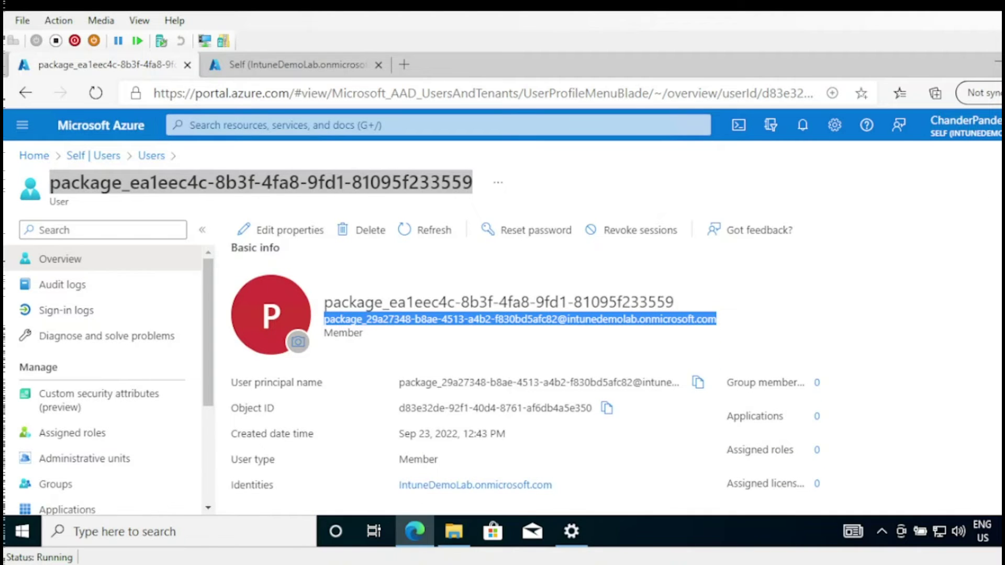
{"action": "scroll", "coordinate": [523, 366], "scroll_direction": "up", "scroll_amount": 1}
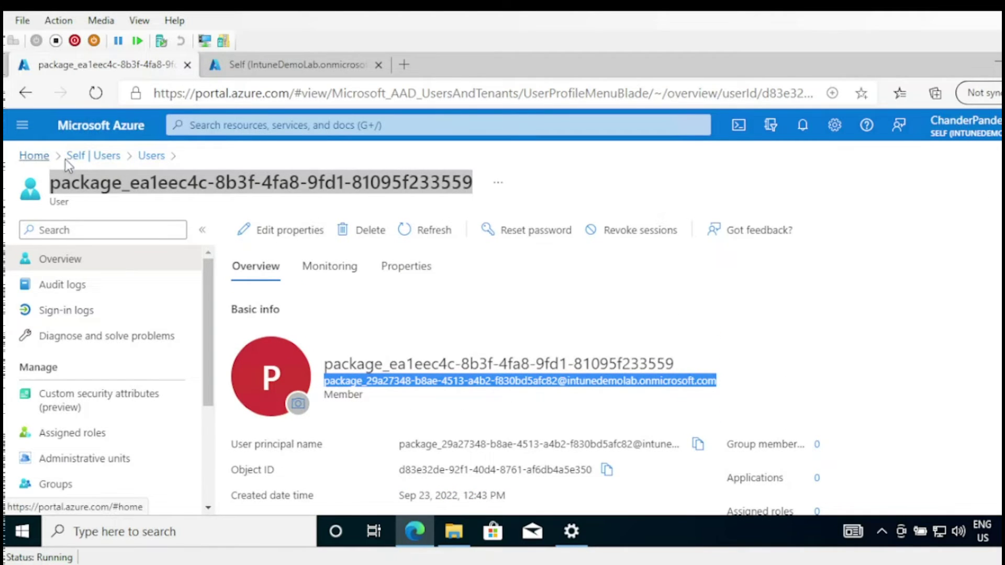
{"action": "left_click", "coordinate": [150, 157]}
- Open the Self directory's devices list, then the Endpoint Manager Devices page
{"action": "left_click", "coordinate": [92, 156]}
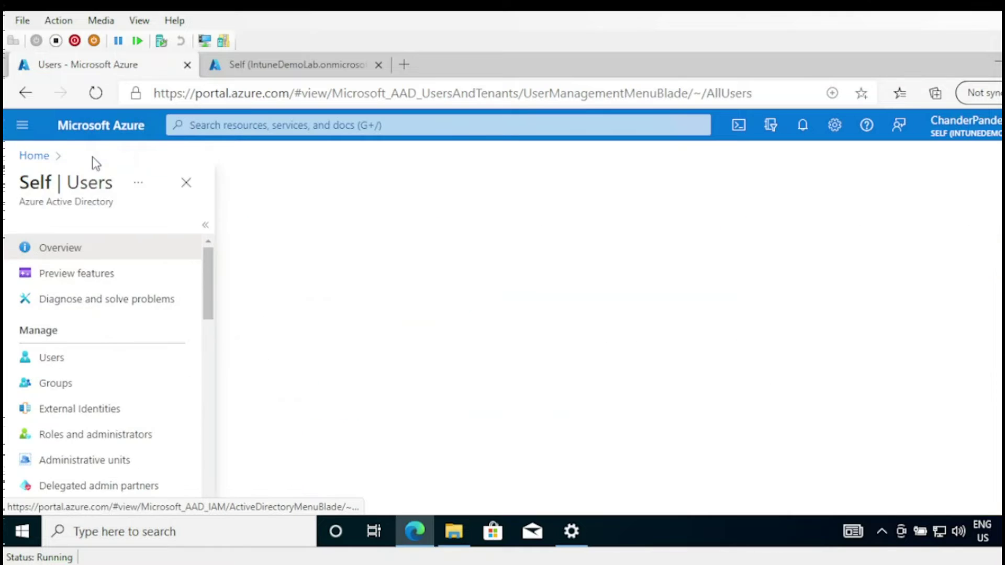
{"action": "left_click_drag", "start_coordinate": [208, 314], "coordinate": [213, 366]}
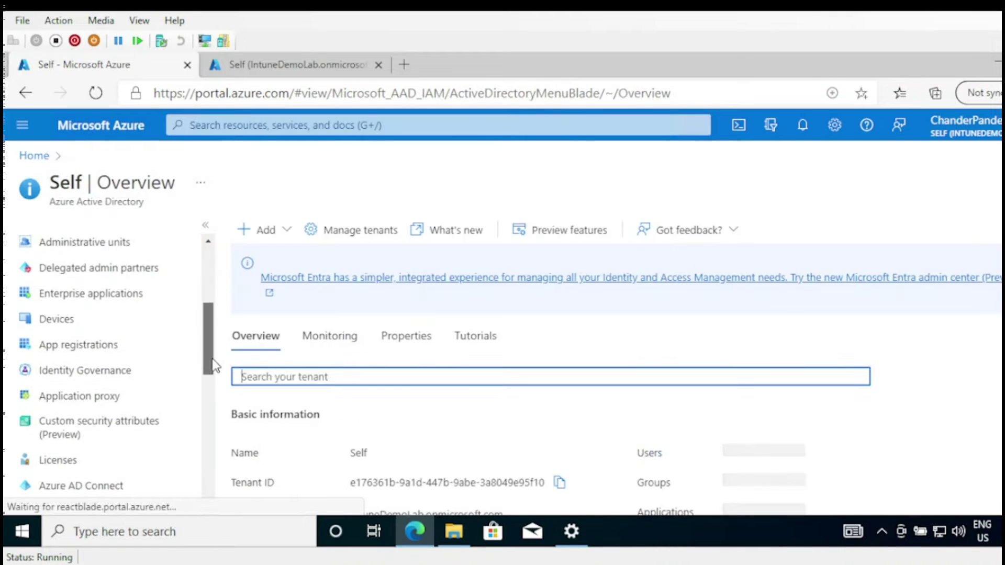
{"action": "left_click", "coordinate": [67, 324]}
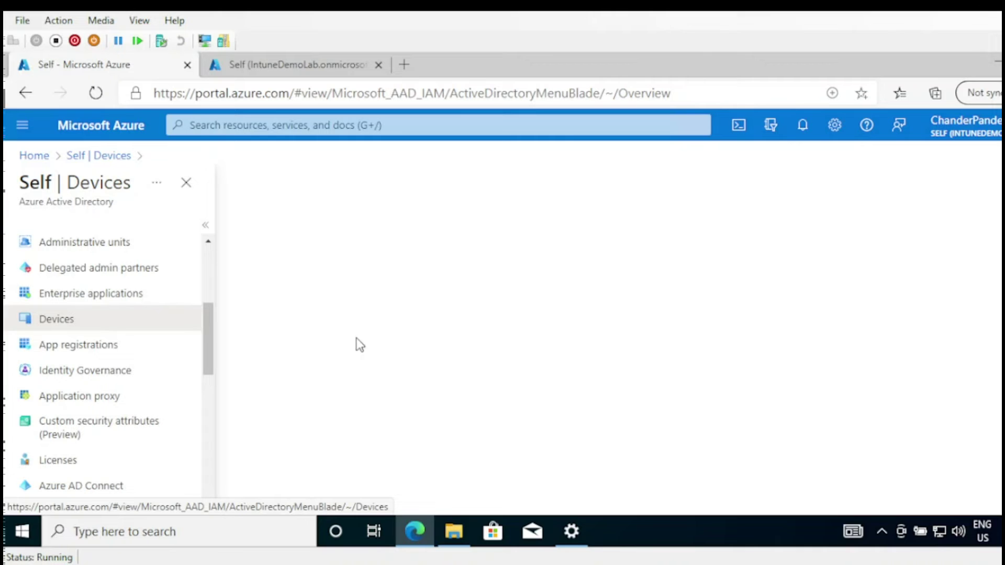
{"action": "left_click", "coordinate": [327, 67]}
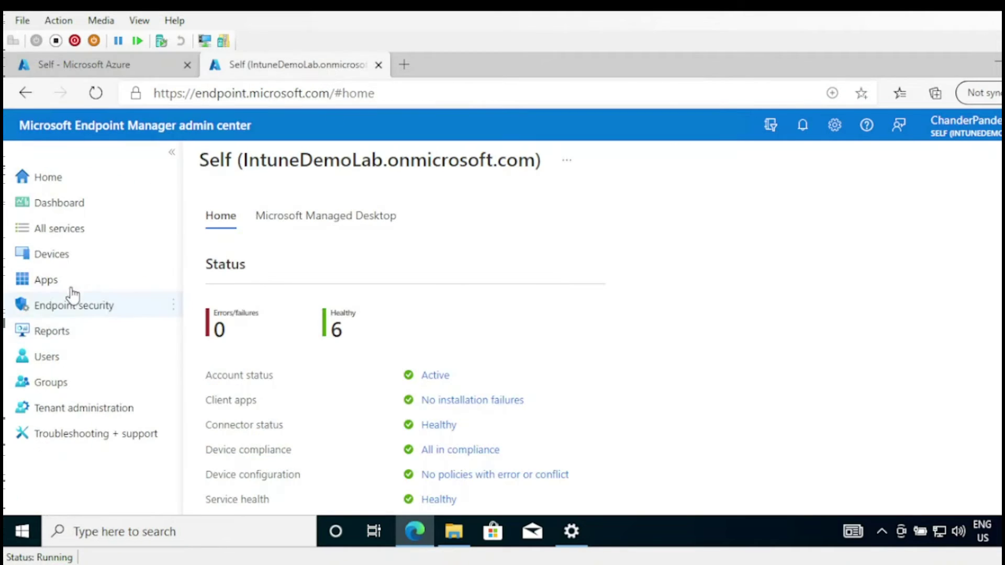
{"action": "left_click", "coordinate": [59, 260]}
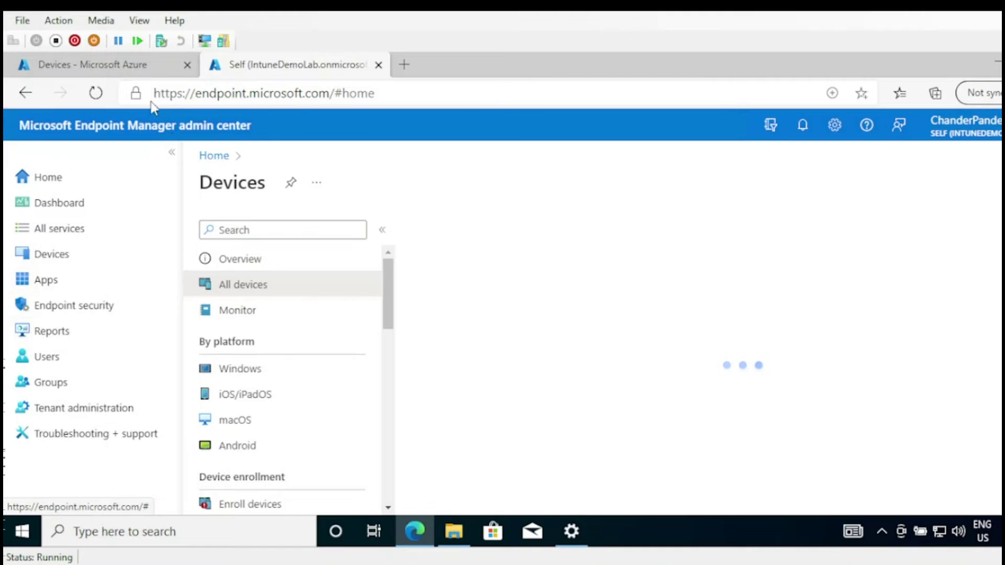
- Widen the Azure devices Name column to reveal the Azure AD joined device's full ID
{"action": "left_click", "coordinate": [126, 68]}
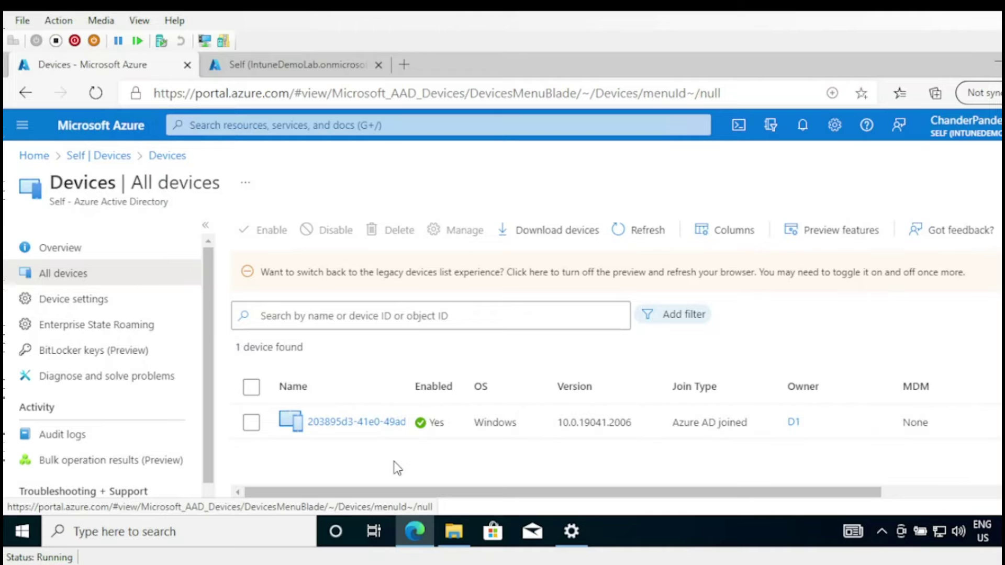
{"action": "left_click_drag", "start_coordinate": [404, 382], "coordinate": [573, 373]}
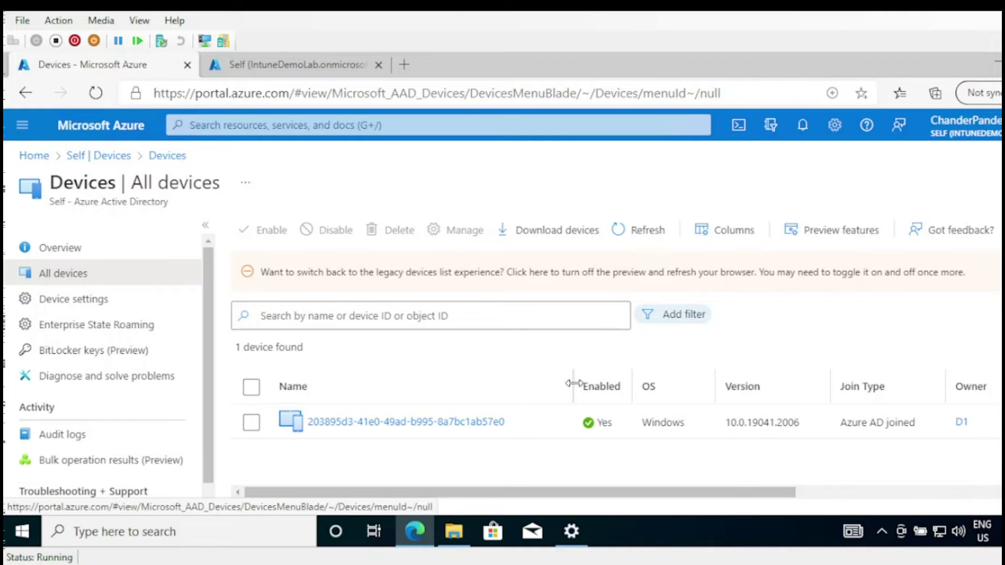
{"action": "left_click_drag", "start_coordinate": [574, 383], "coordinate": [597, 382]}
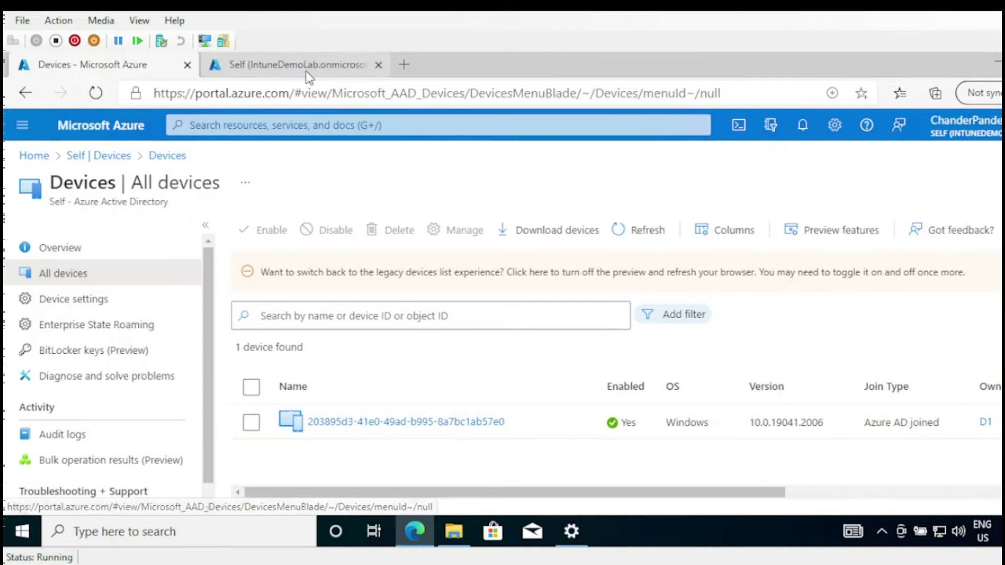
{"action": "left_click", "coordinate": [306, 71]}
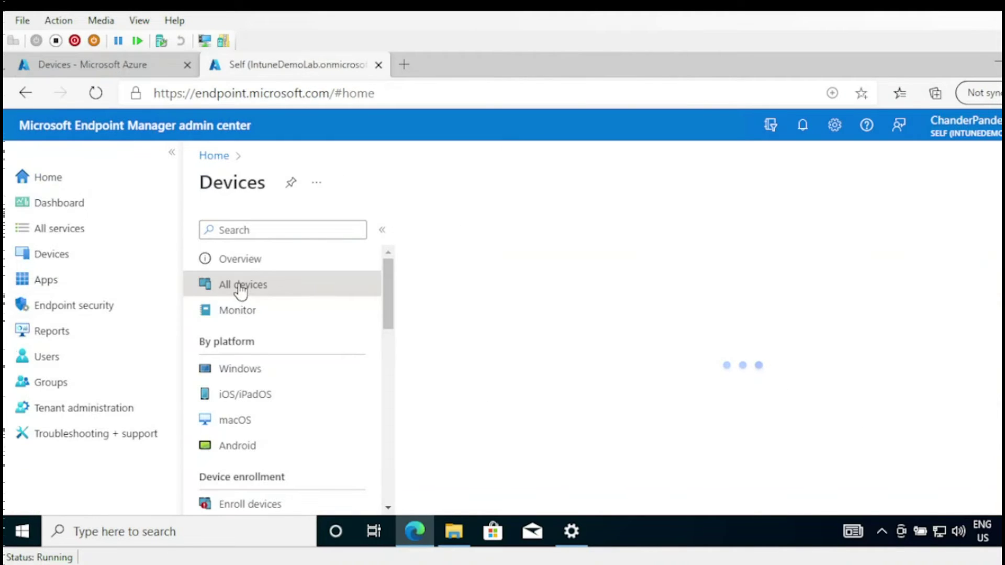
- Bring up the Desktop's New folder and select the Bulk_Enroll provisioning package file
{"action": "left_click", "coordinate": [453, 543]}
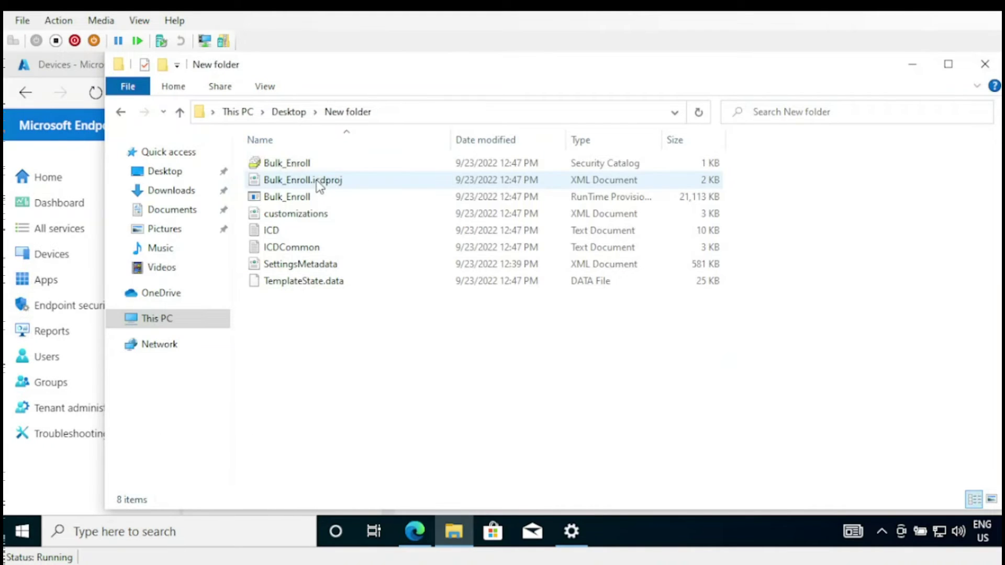
{"action": "left_click", "coordinate": [288, 204]}
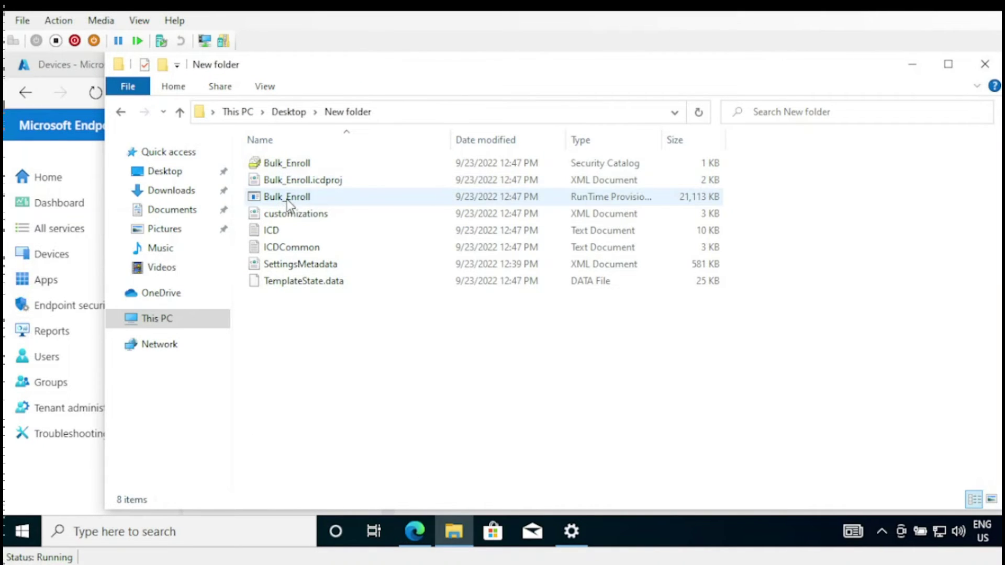
{"action": "right_click", "coordinate": [289, 200]}
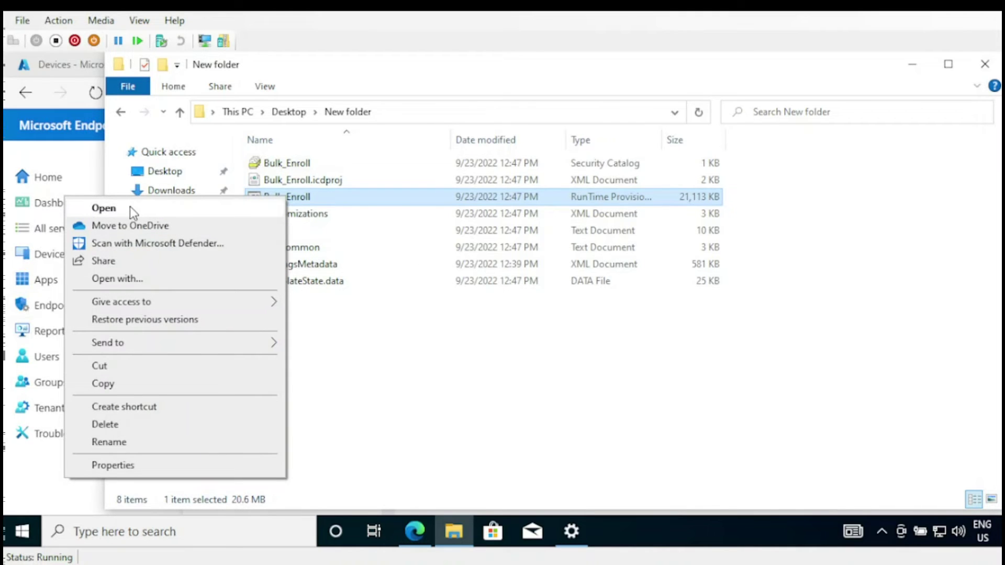
{"action": "left_click", "coordinate": [399, 329]}
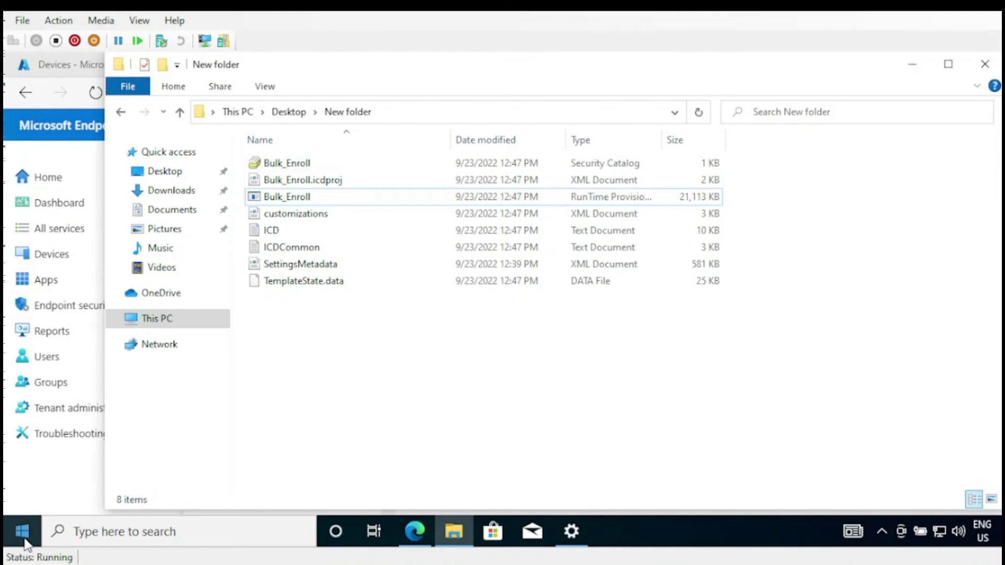
{"action": "left_click", "coordinate": [22, 532]}
- Check that the Provisioning packages page under Access work or school lists none installed
{"action": "left_click", "coordinate": [22, 340]}
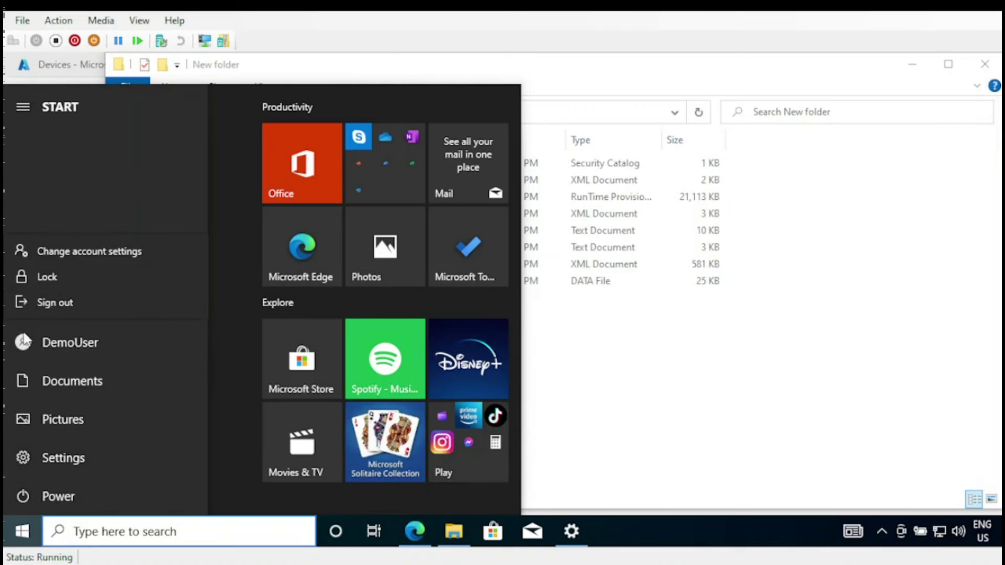
{"action": "left_click", "coordinate": [48, 244]}
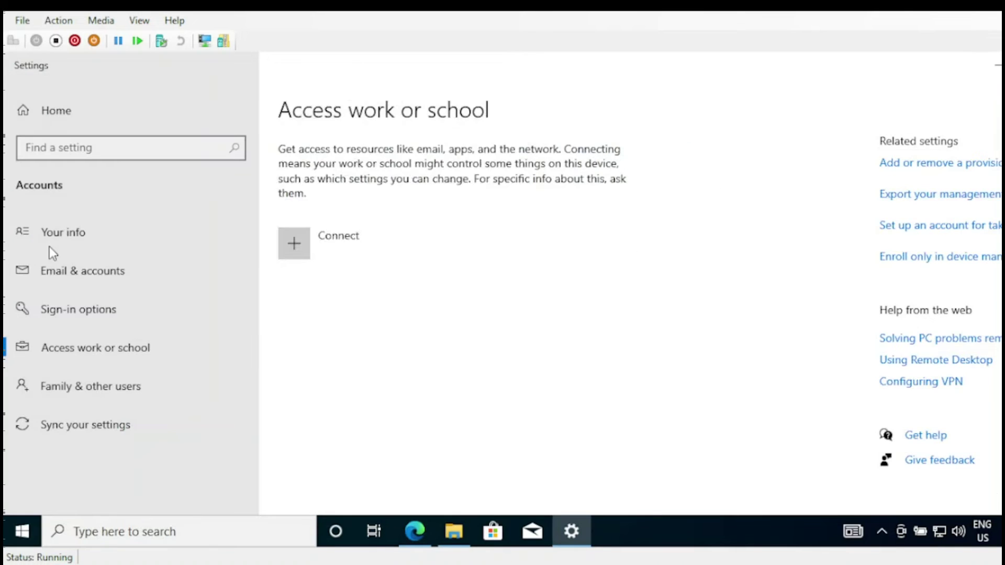
{"action": "left_click", "coordinate": [80, 351]}
{"action": "left_click", "coordinate": [964, 165]}
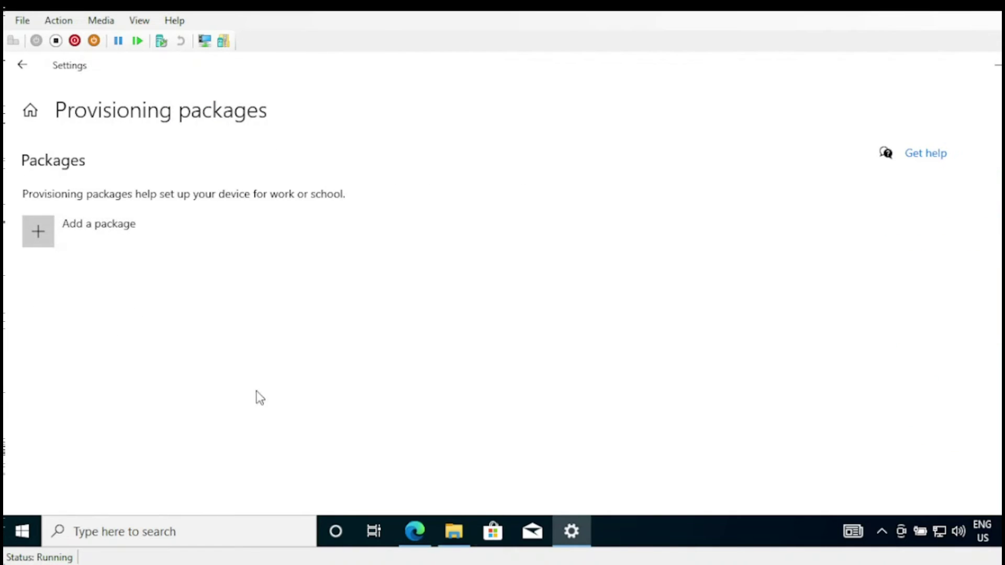
- Open the Bulk_Enroll package from the New folder to apply it
{"action": "left_click", "coordinate": [454, 531]}
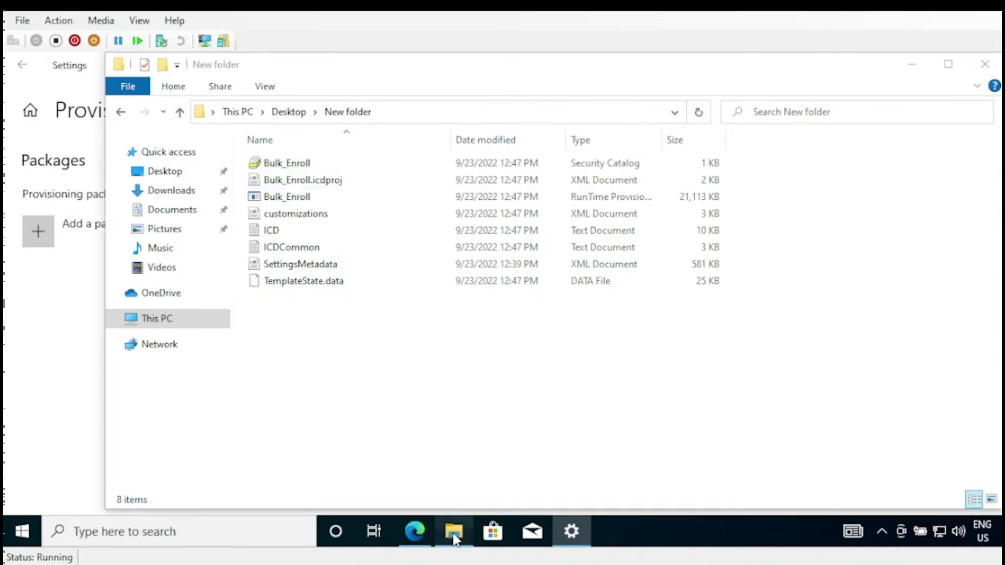
{"action": "left_click", "coordinate": [300, 200]}
{"action": "right_click", "coordinate": [300, 199]}
{"action": "left_click", "coordinate": [176, 209]}
- Approve User Account Control, enter the package password, trust Bulk_Enroll, and dismiss the sign-out warning
{"action": "left_click", "coordinate": [495, 396]}
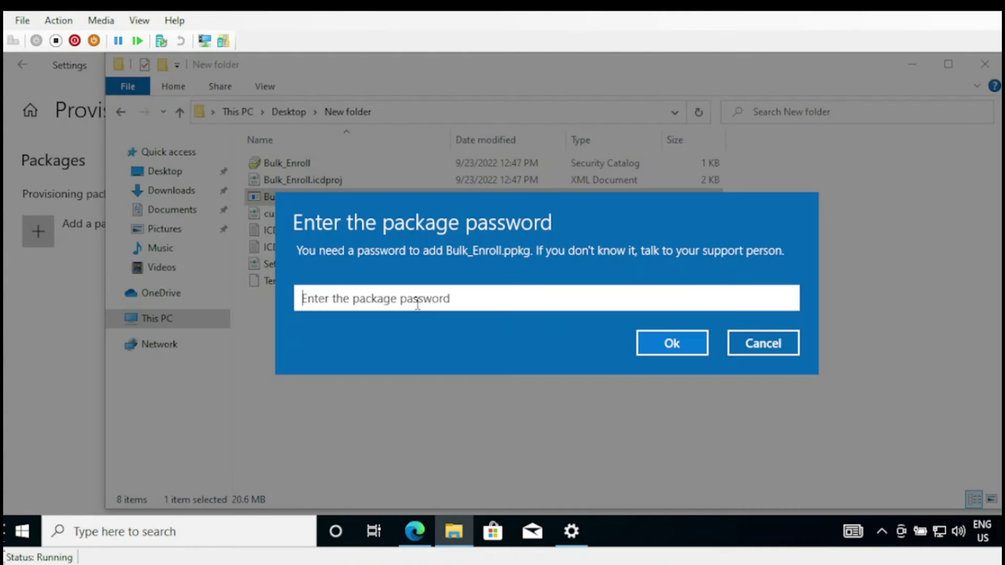
{"action": "type", "text": "•"}
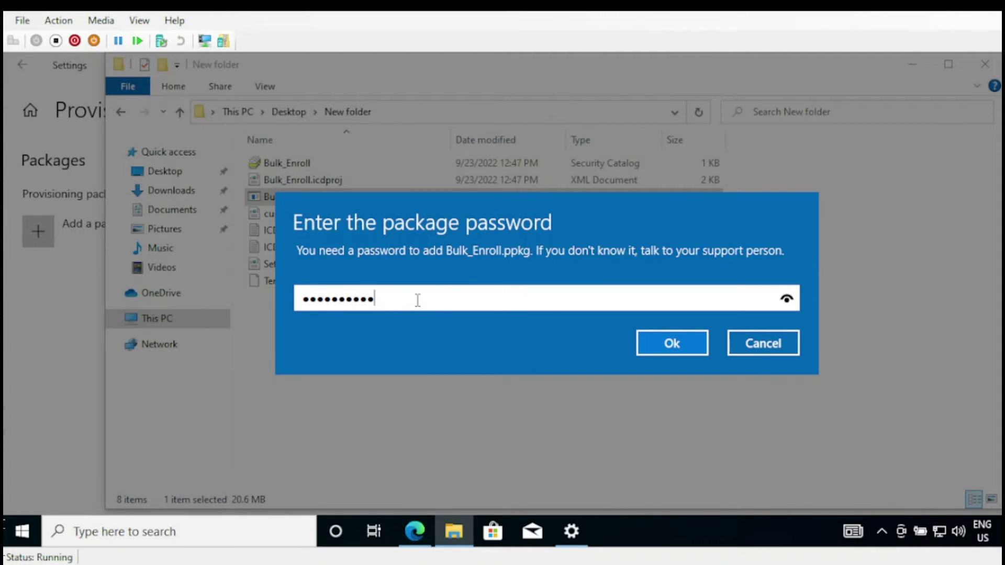
{"action": "left_click", "coordinate": [683, 344]}
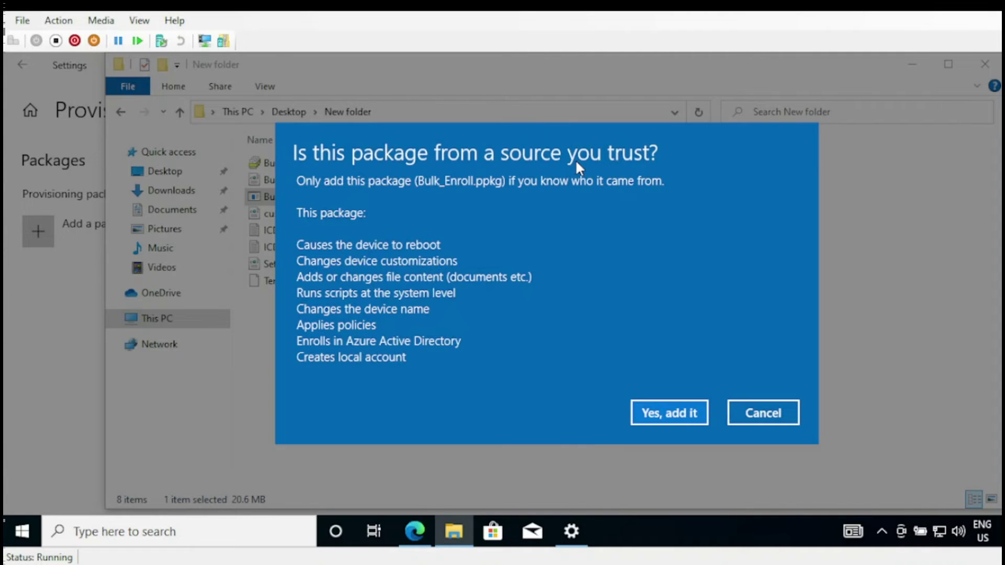
{"action": "left_click", "coordinate": [670, 418]}
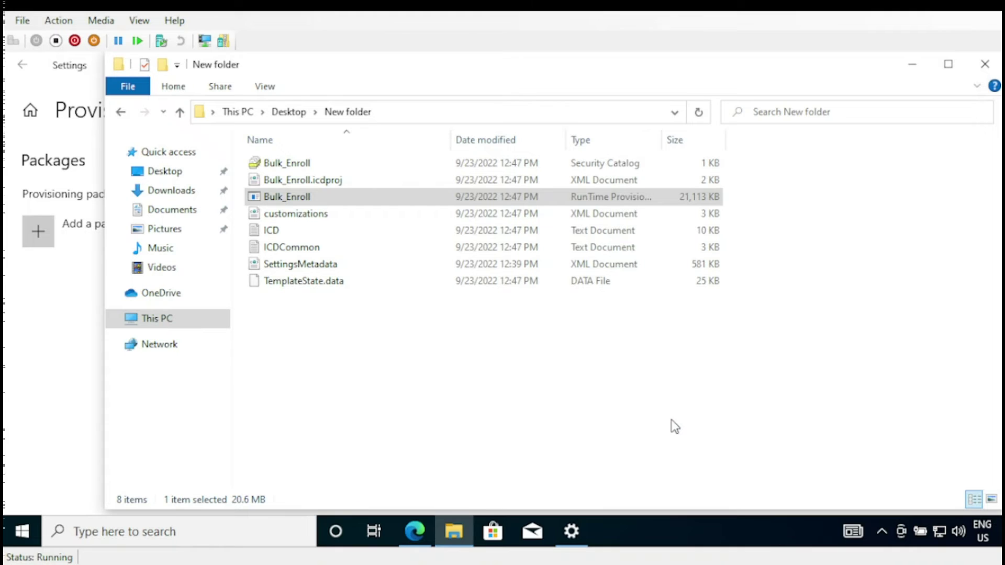
{"action": "left_click", "coordinate": [989, 69]}
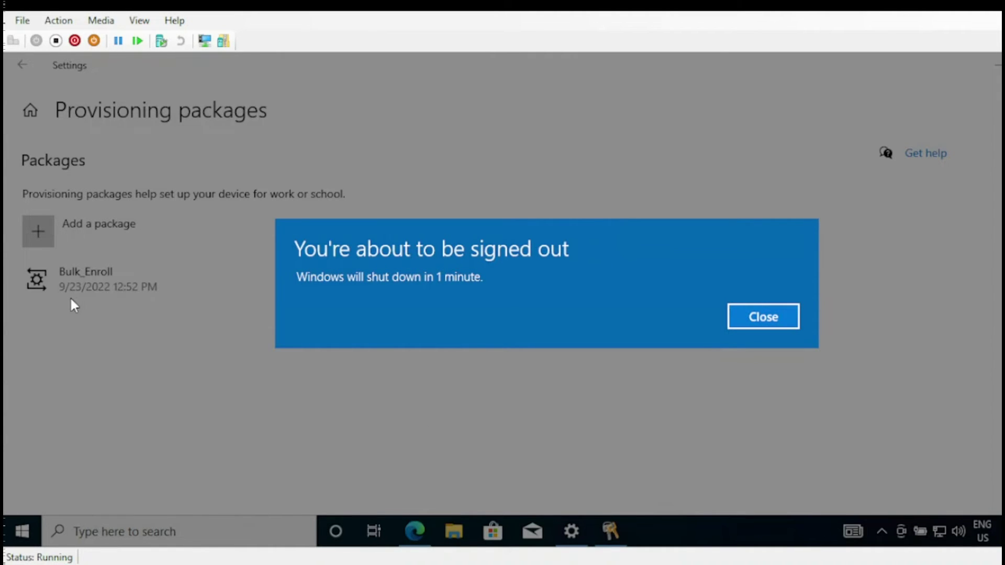
{"action": "left_click", "coordinate": [753, 325]}
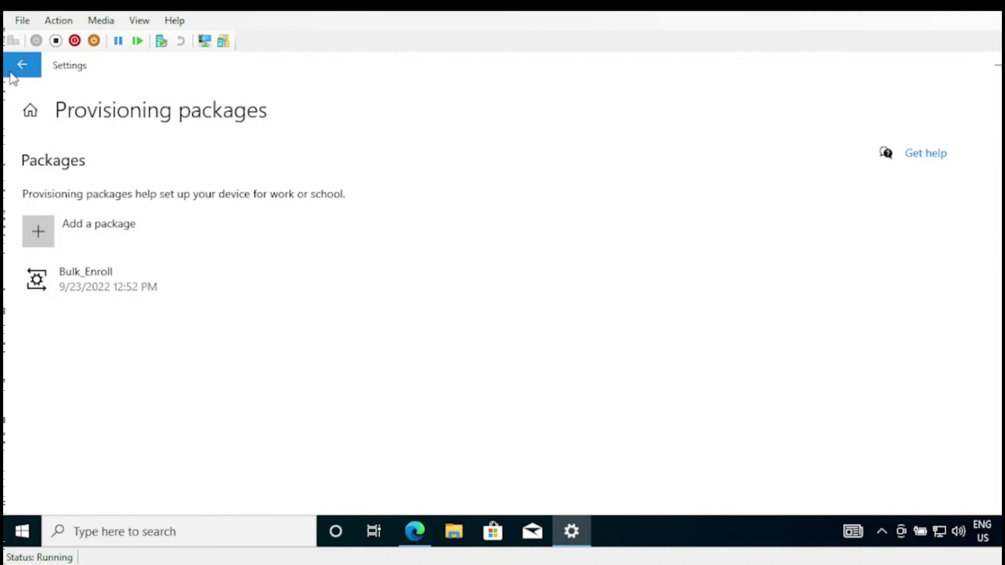
- Go back to Access work or school, then restart the computer from Start > Power
{"action": "left_click", "coordinate": [22, 64]}
{"action": "left_click", "coordinate": [77, 346]}
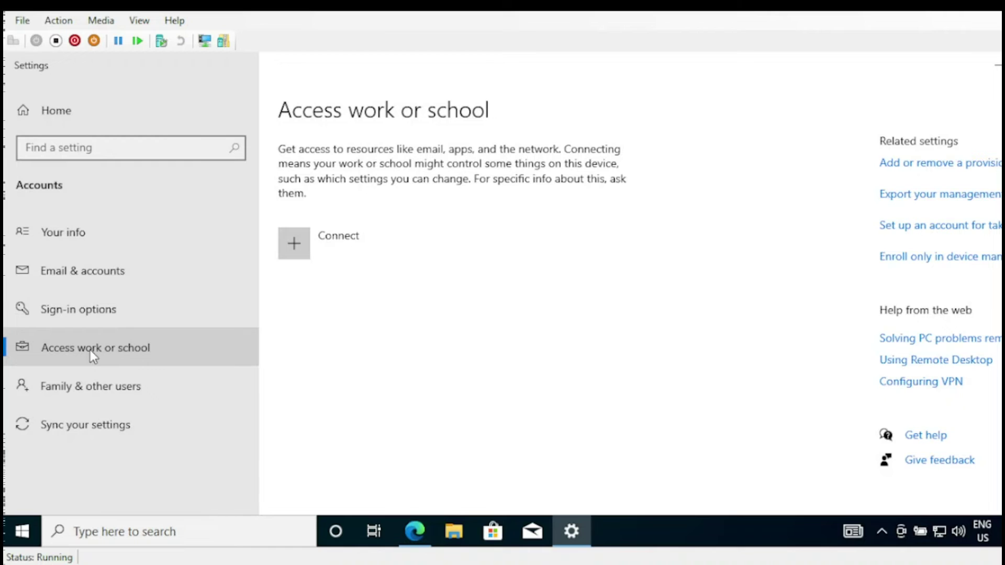
{"action": "left_click", "coordinate": [148, 350]}
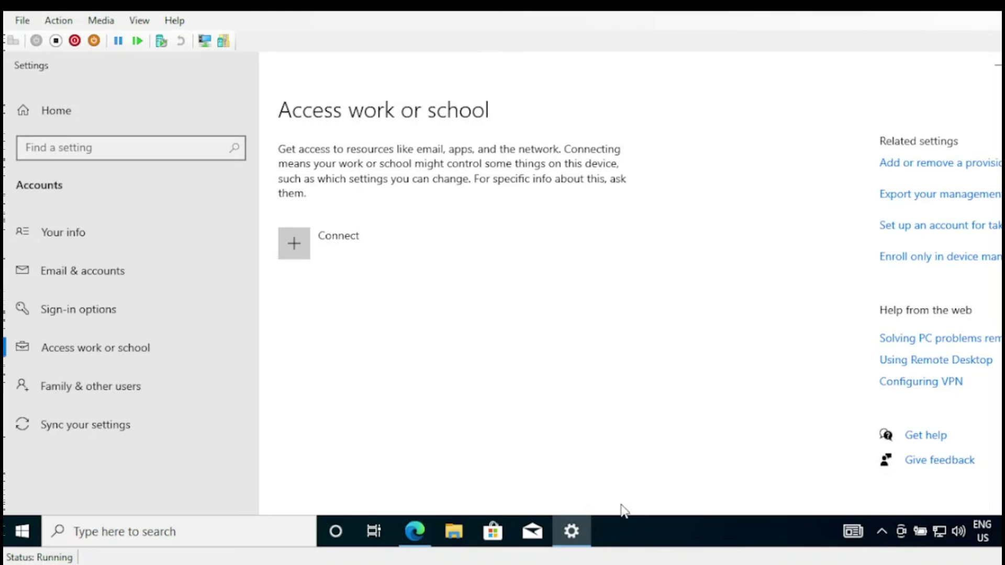
{"action": "left_click", "coordinate": [20, 528]}
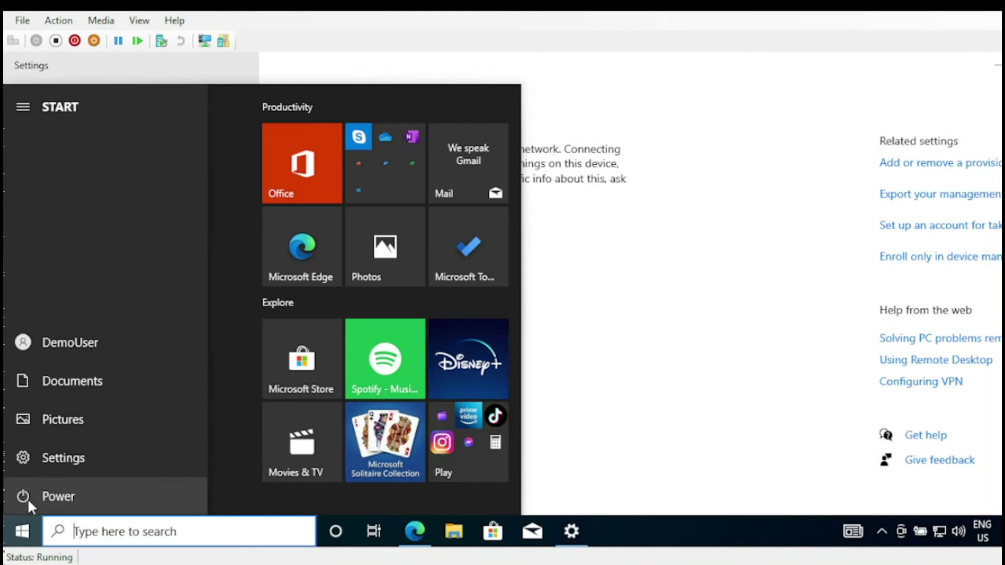
{"action": "left_click", "coordinate": [27, 498]}
{"action": "left_click", "coordinate": [70, 456]}
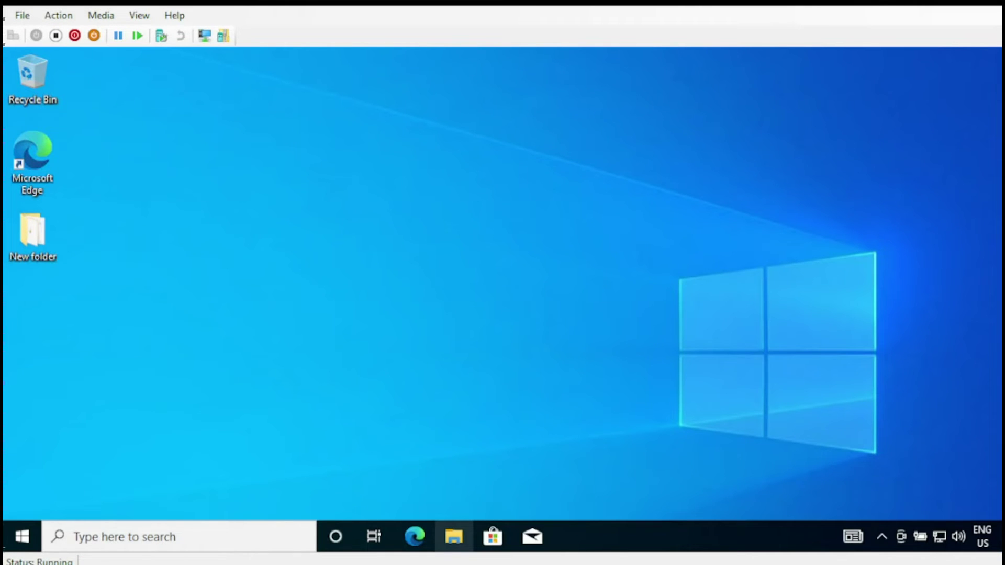
- After the reboot, open the Access work or school page through the account settings
{"action": "left_click", "coordinate": [21, 535]}
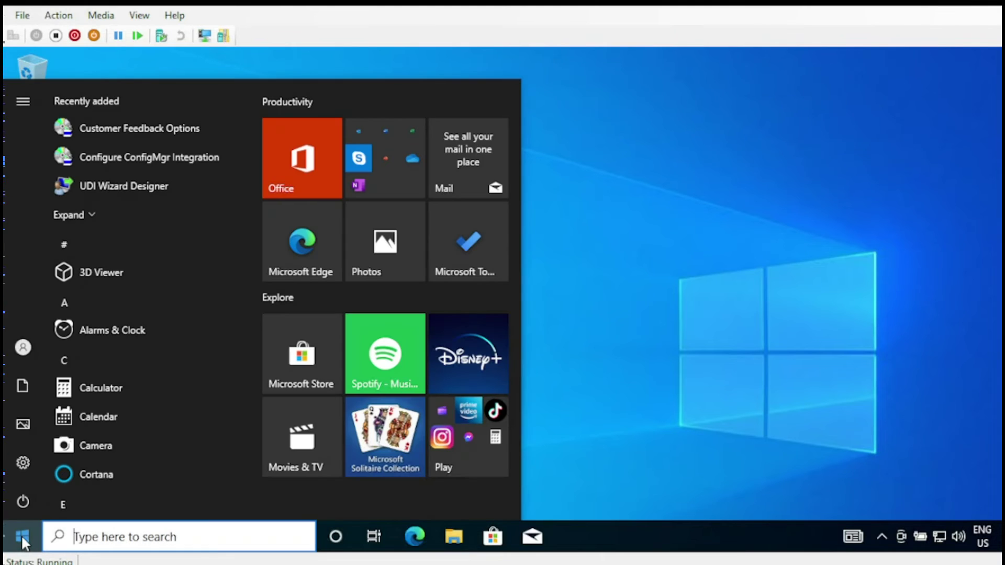
{"action": "left_click", "coordinate": [29, 353]}
{"action": "left_click", "coordinate": [35, 260]}
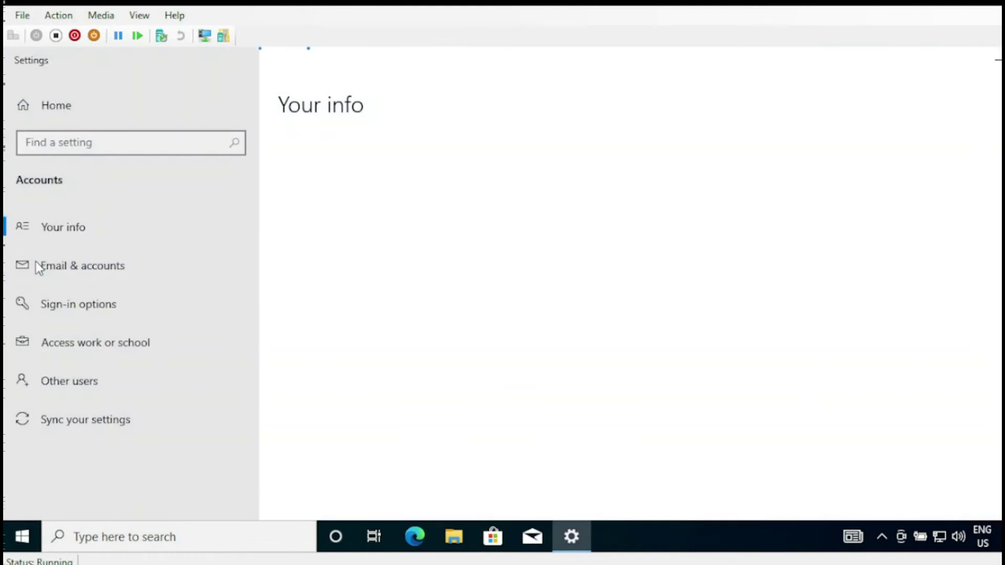
{"action": "left_click", "coordinate": [74, 340]}
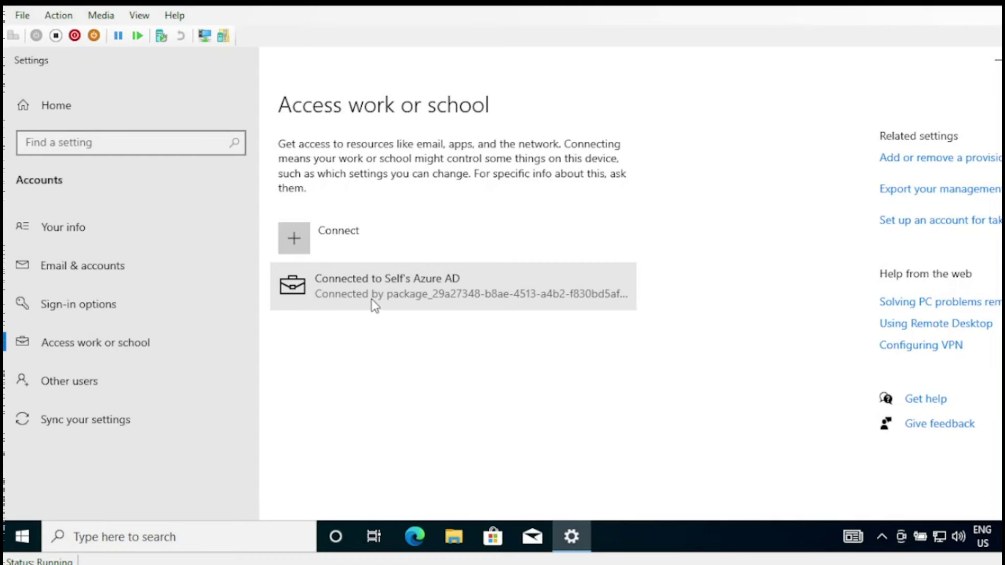
- Open the Azure AD connection's Info page and start a device sync
{"action": "left_click", "coordinate": [410, 301]}
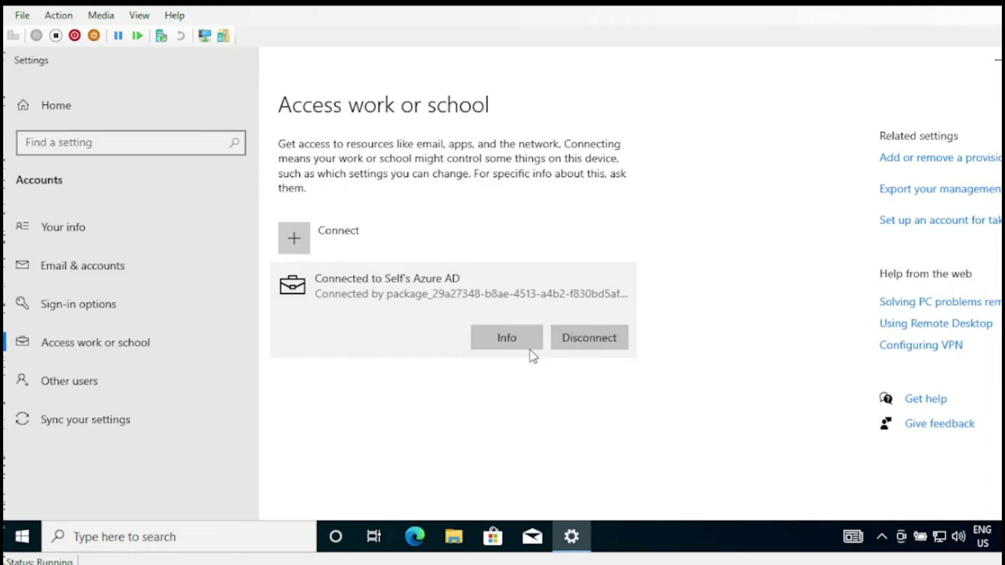
{"action": "left_click", "coordinate": [506, 345]}
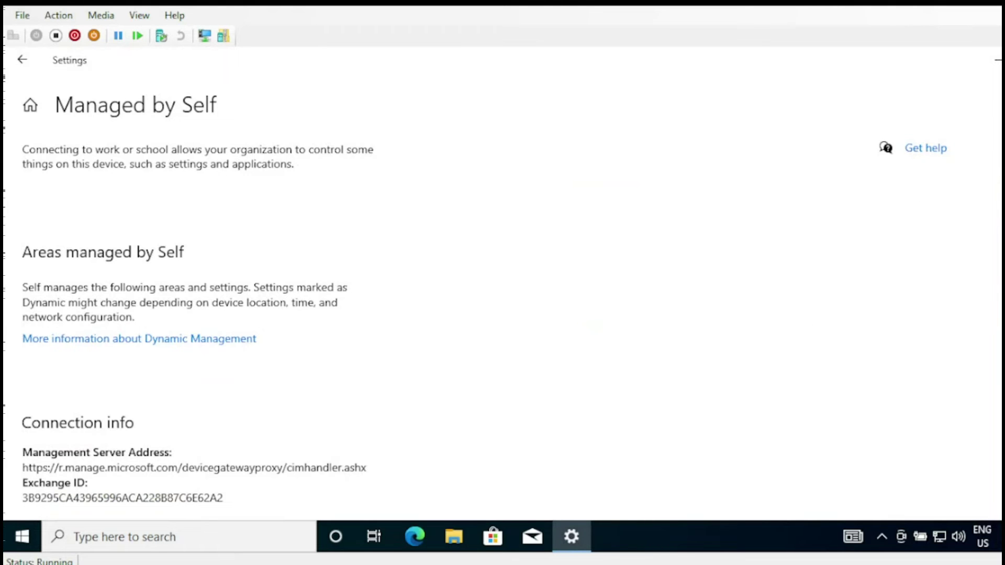
{"action": "scroll", "coordinate": [502, 282], "scroll_direction": "down", "scroll_amount": 5}
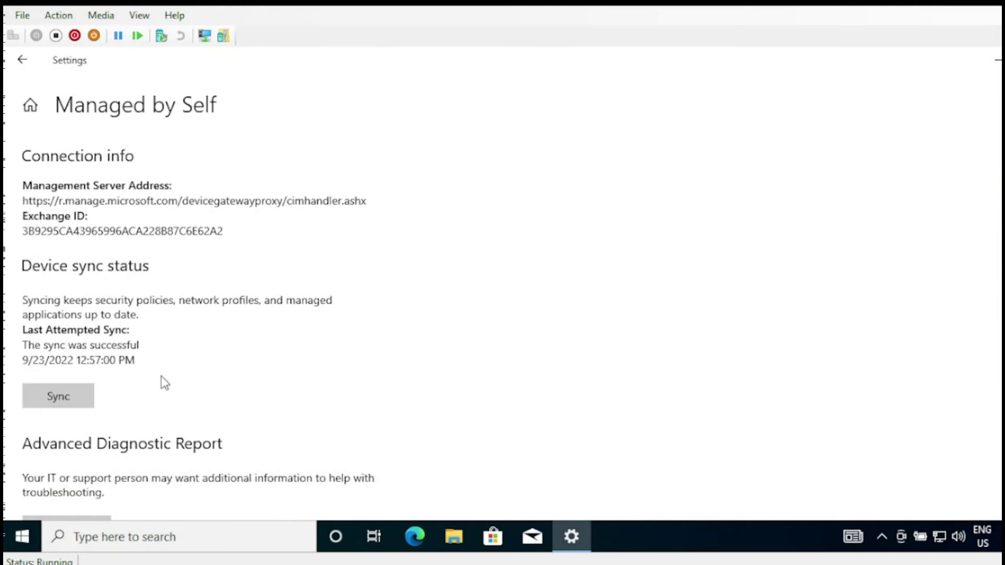
{"action": "left_click", "coordinate": [54, 407]}
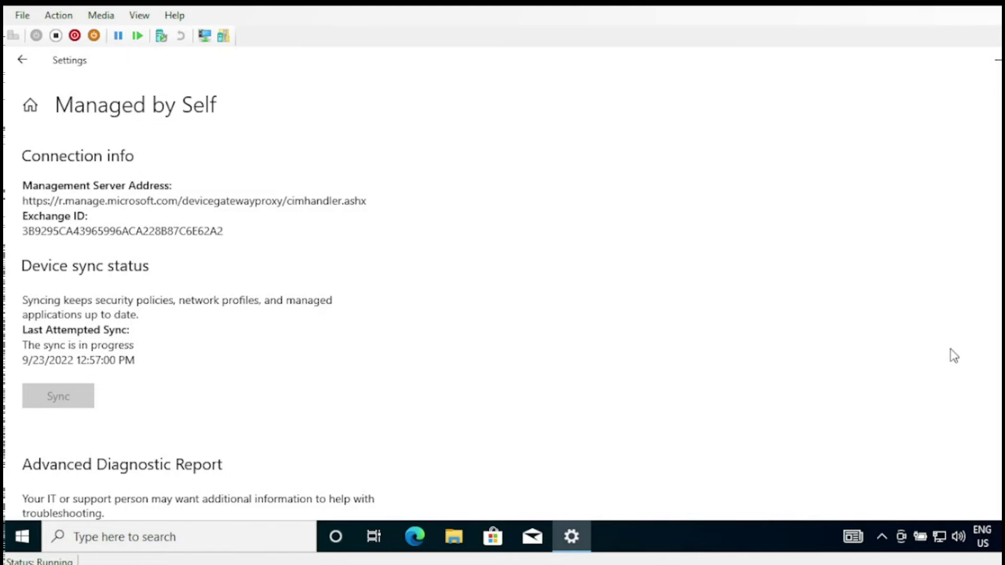
{"action": "scroll", "coordinate": [502, 283], "scroll_direction": "up", "scroll_amount": 5}
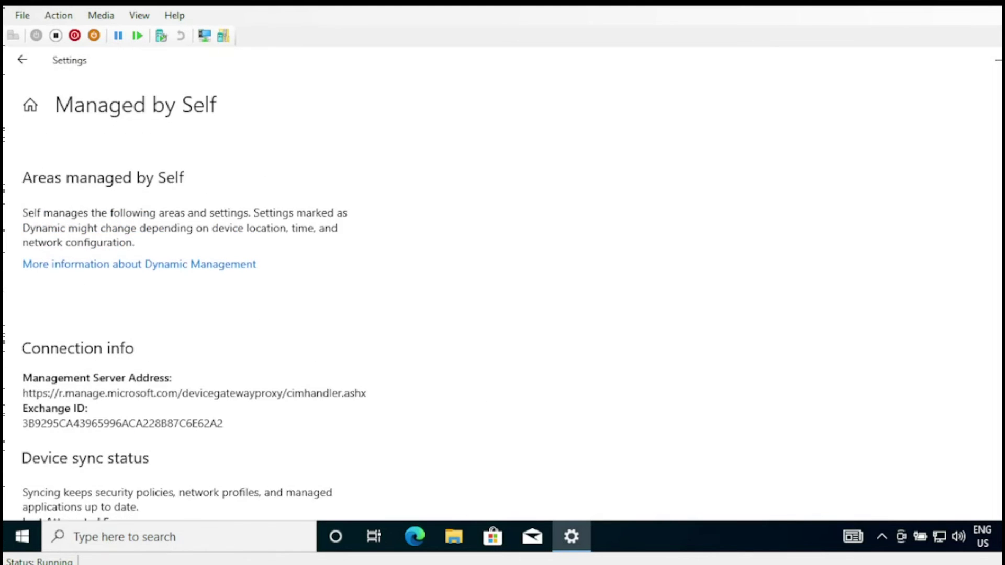
{"action": "scroll", "coordinate": [502, 282], "scroll_direction": "down", "scroll_amount": 5}
{"action": "scroll", "coordinate": [502, 282], "scroll_direction": "up", "scroll_amount": 5}
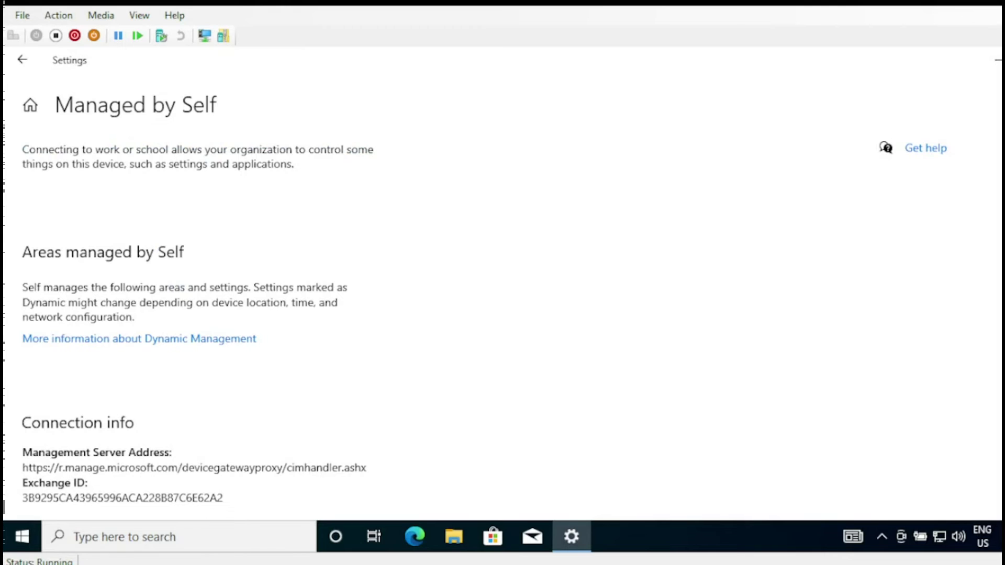
{"action": "scroll", "coordinate": [502, 283], "scroll_direction": "down", "scroll_amount": 5}
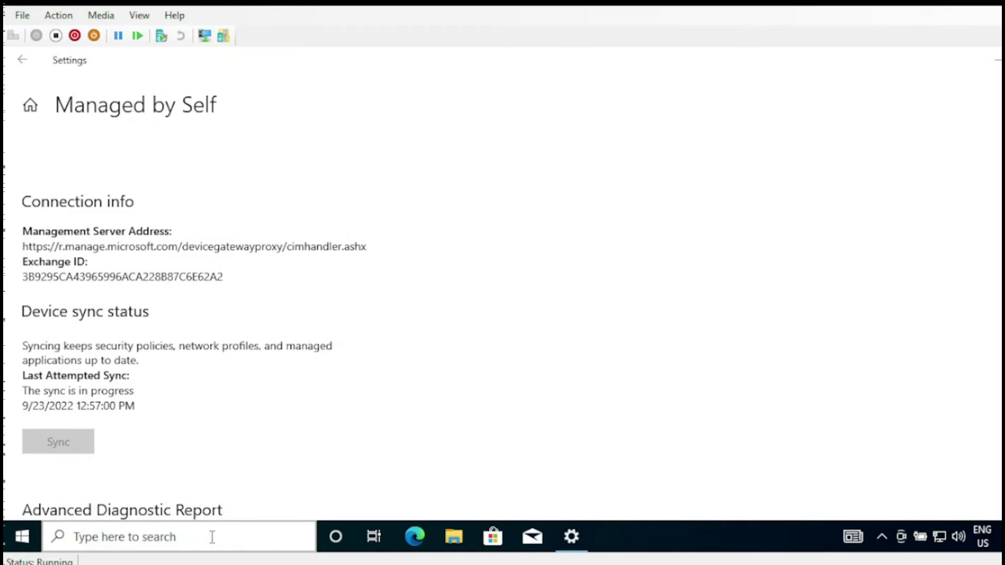
{"action": "left_click", "coordinate": [210, 537]}
- Launch Registry Editor as admin and expand HKEY_LOCAL_MACHINE\SOFTWARE\Microsoft
{"action": "type", "text": "reg"}
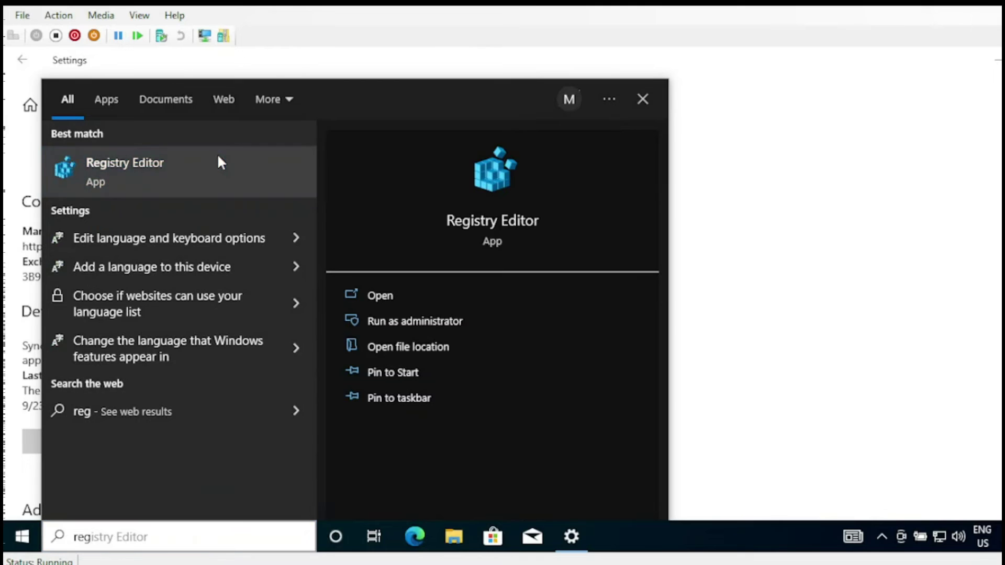
{"action": "left_click", "coordinate": [218, 161]}
{"action": "left_click", "coordinate": [461, 398]}
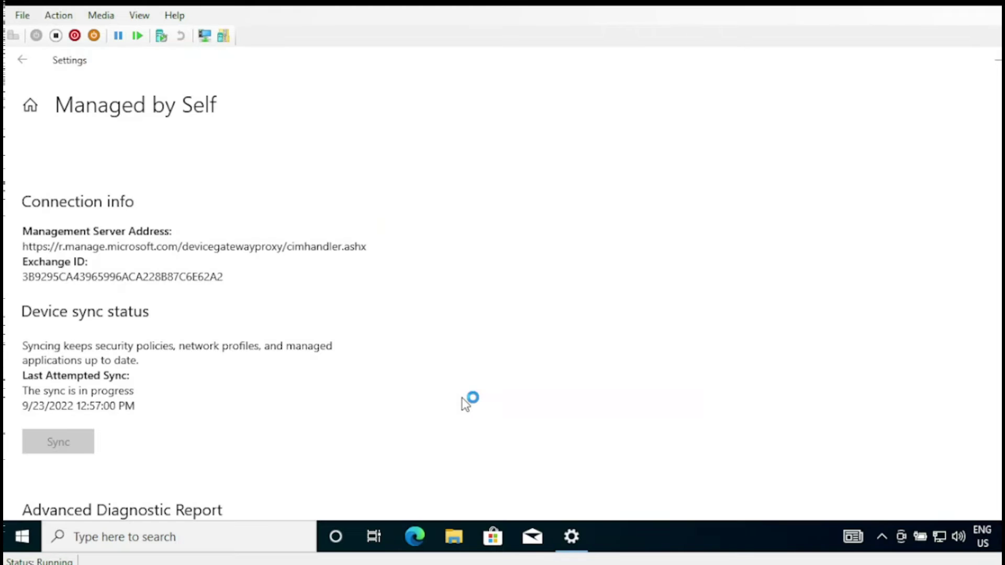
{"action": "left_click", "coordinate": [172, 240]}
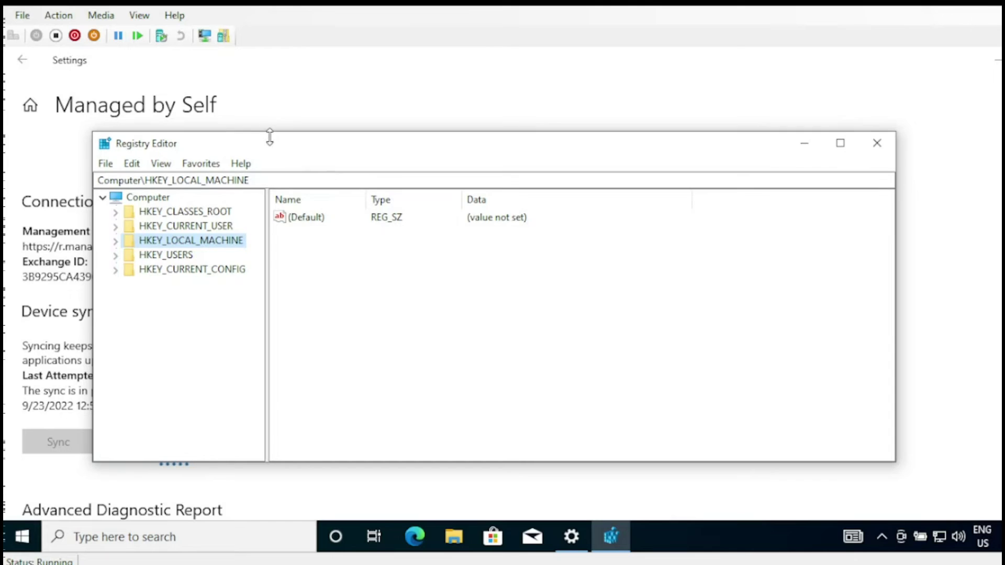
{"action": "left_click_drag", "start_coordinate": [272, 155], "coordinate": [267, 93]}
{"action": "left_click", "coordinate": [107, 177]}
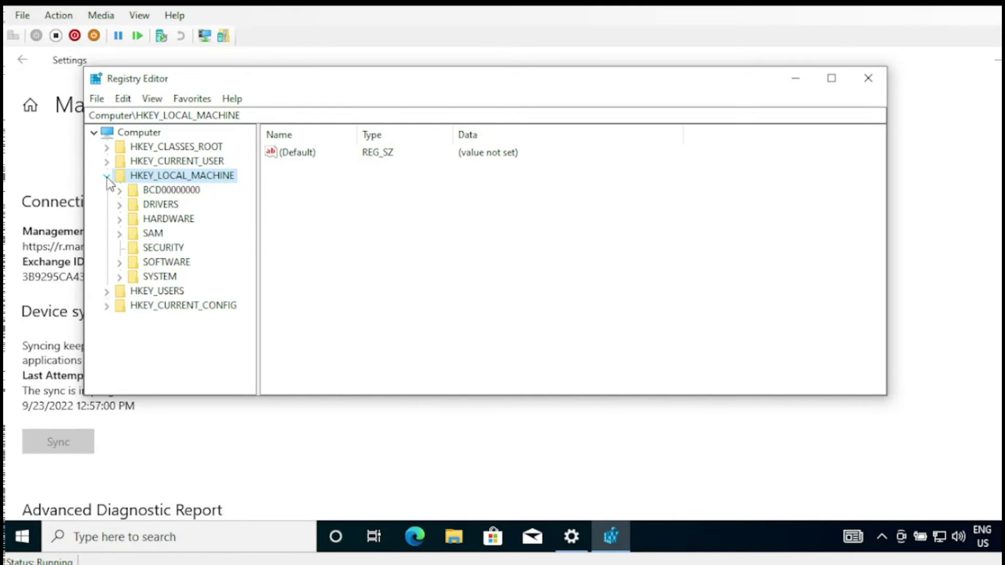
{"action": "left_click", "coordinate": [157, 263]}
{"action": "double_click", "coordinate": [157, 263]}
{"action": "double_click", "coordinate": [181, 233]}
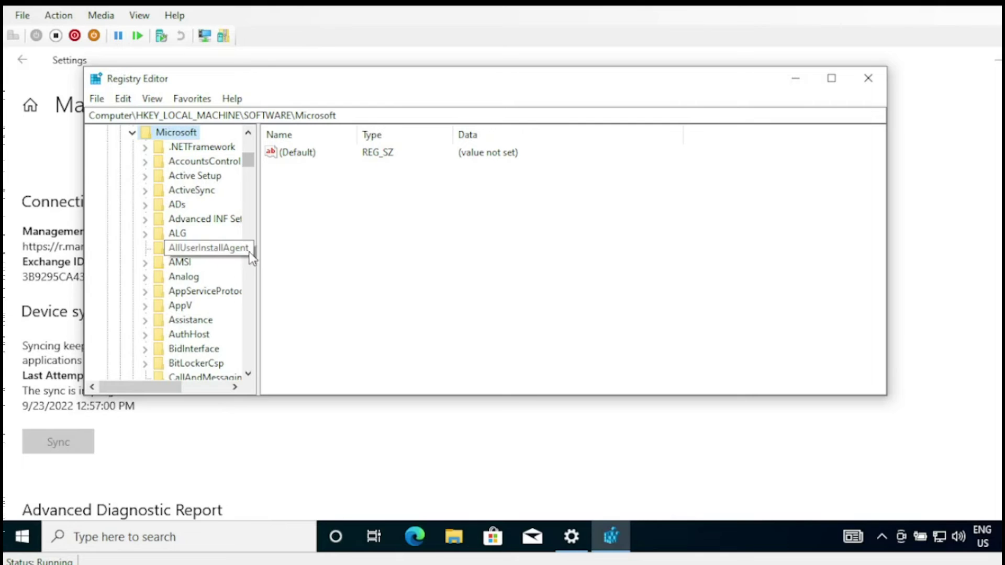
- Widen the key tree and move through the Microsoft subkeys toward Enrollments
{"action": "left_click_drag", "start_coordinate": [259, 262], "coordinate": [357, 254]}
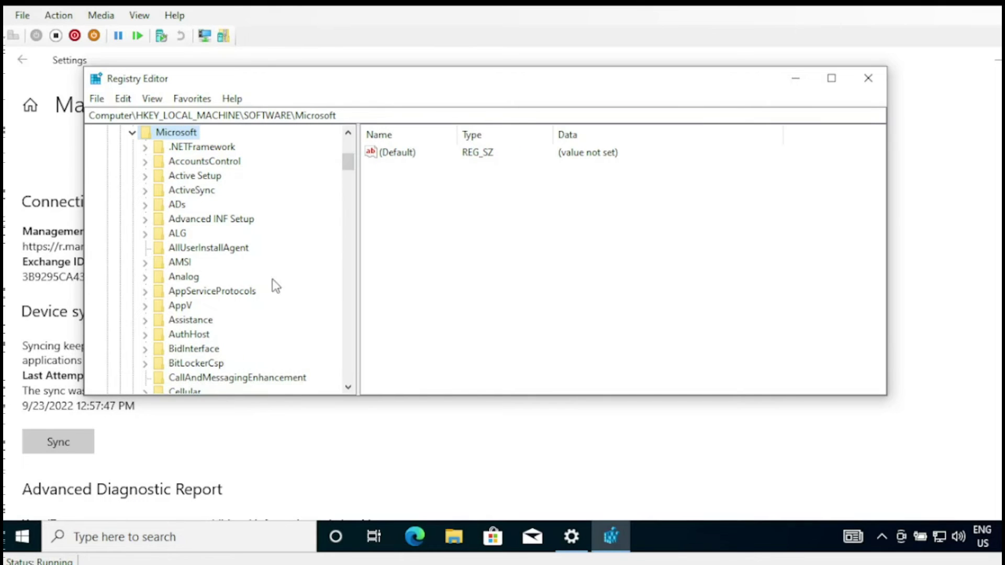
{"action": "left_click", "coordinate": [193, 287]}
{"action": "key", "text": "e"}
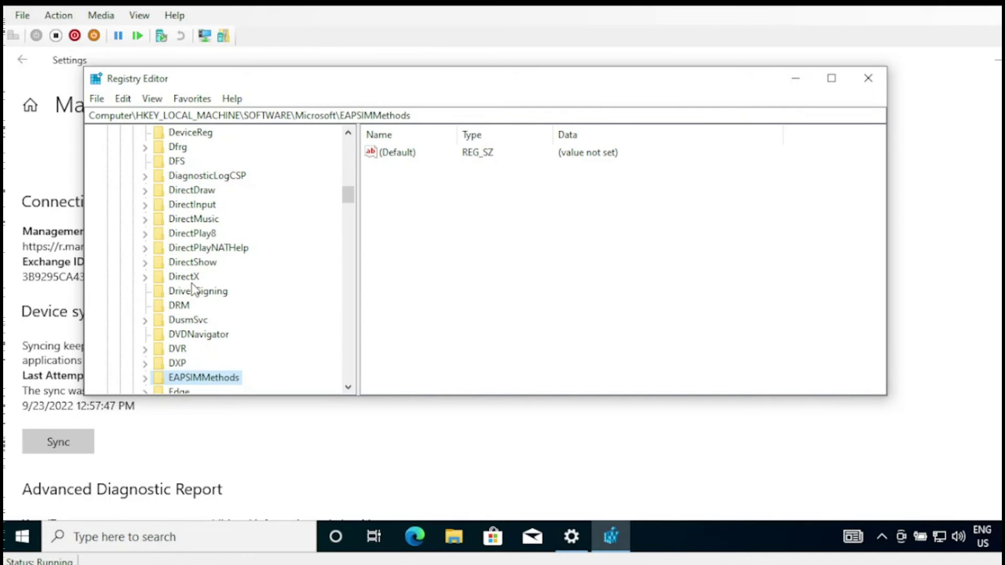
{"action": "key", "text": "Down"}
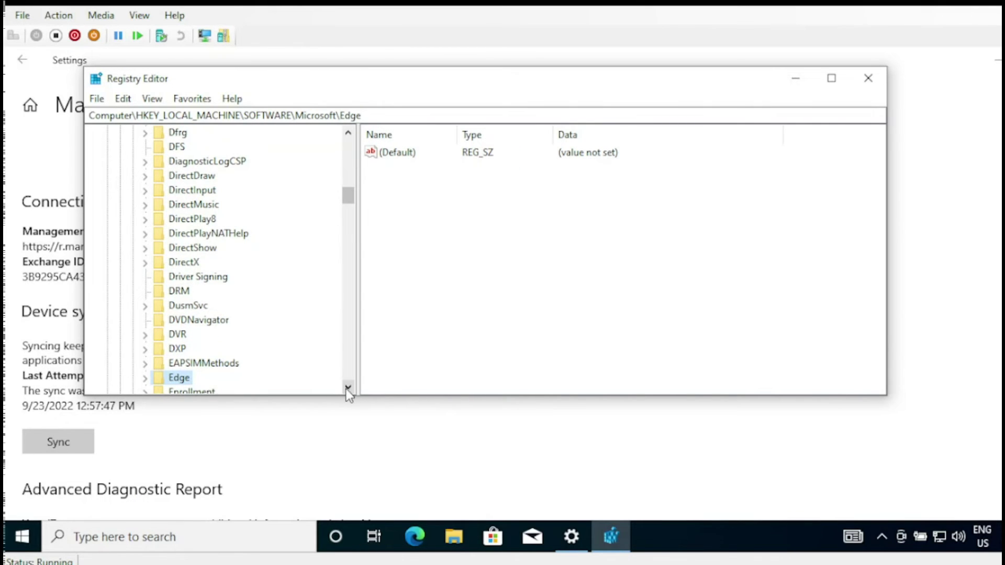
{"action": "left_click", "coordinate": [347, 387]}
{"action": "left_click", "coordinate": [347, 388]}
{"action": "left_click", "coordinate": [348, 388]}
{"action": "left_click", "coordinate": [347, 388]}
{"action": "left_click", "coordinate": [348, 388]}
{"action": "left_click", "coordinate": [348, 388]}
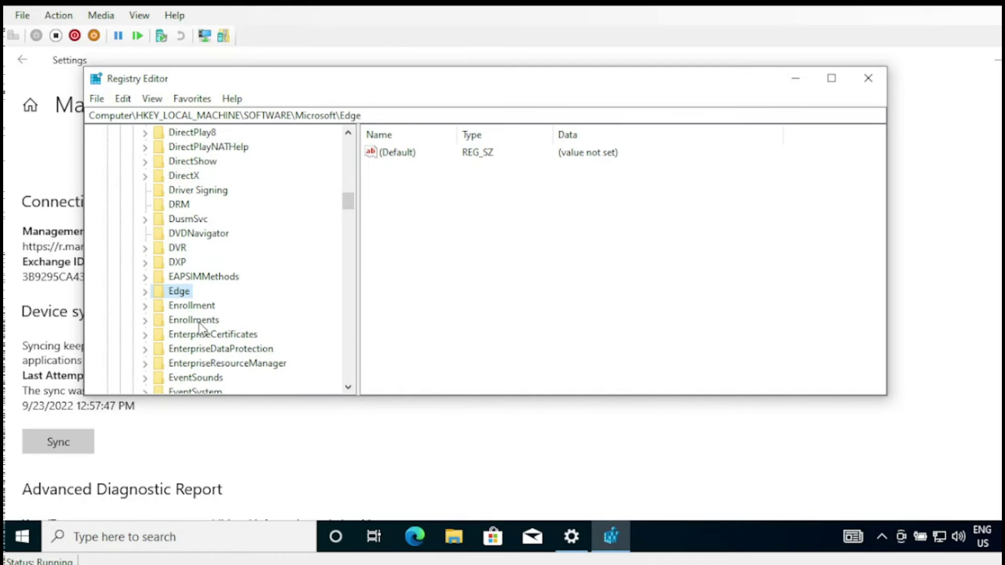
- Expand Enrollments, maximize the window, and show the 0581FBAE enrollment key's values
{"action": "double_click", "coordinate": [199, 320]}
{"action": "left_click", "coordinate": [831, 83]}
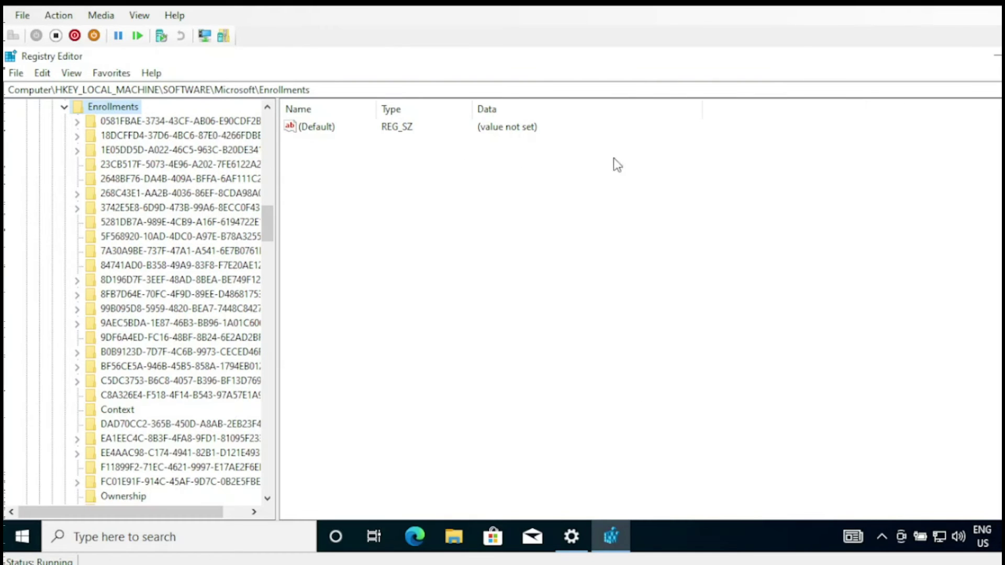
{"action": "left_click_drag", "start_coordinate": [278, 292], "coordinate": [442, 253]}
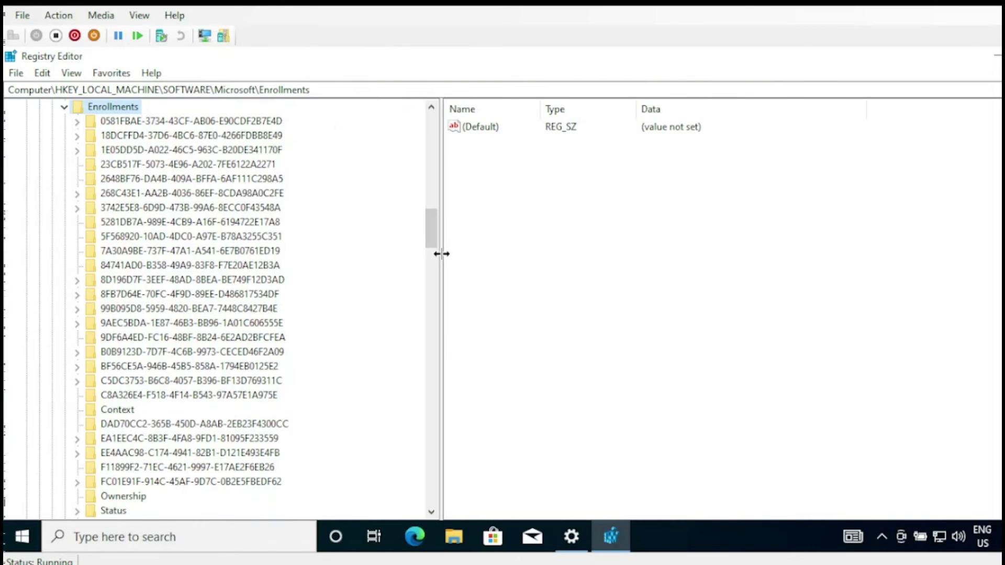
{"action": "left_click", "coordinate": [77, 122]}
{"action": "left_click", "coordinate": [166, 131]}
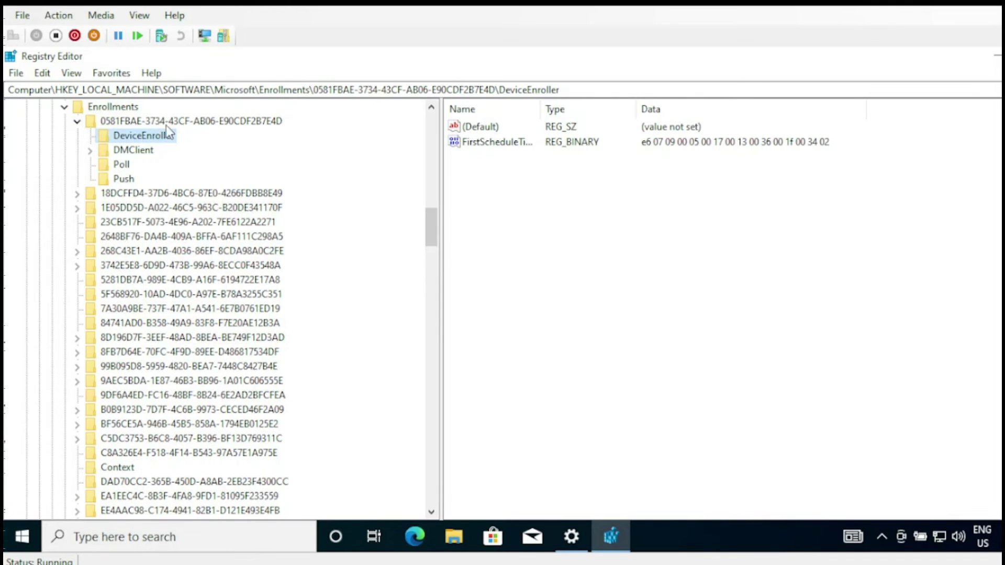
{"action": "left_click", "coordinate": [173, 121]}
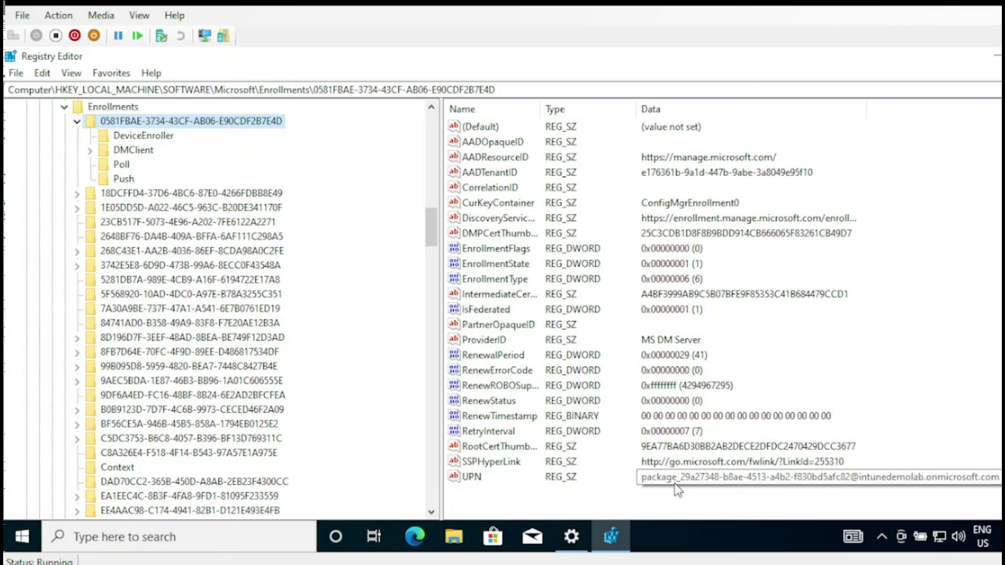
- Search for mmc and launch the Management Console with admin rights
{"action": "left_click", "coordinate": [270, 542]}
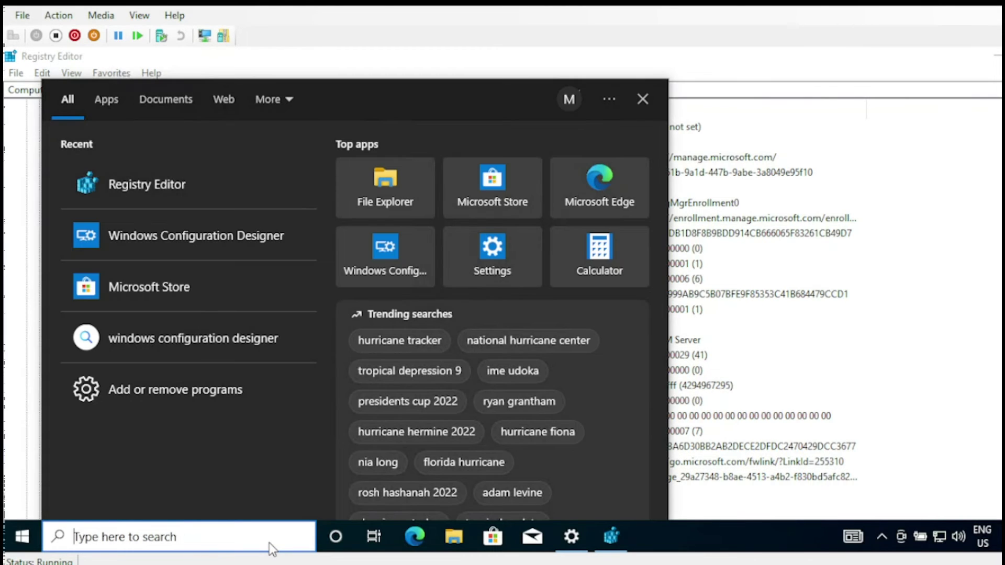
{"action": "type", "text": "mmc"}
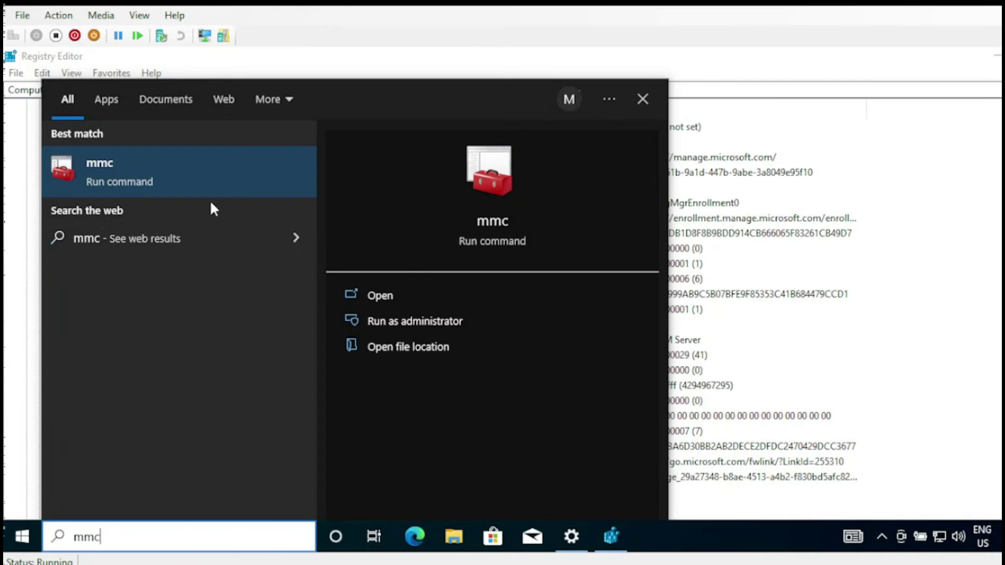
{"action": "left_click", "coordinate": [157, 185]}
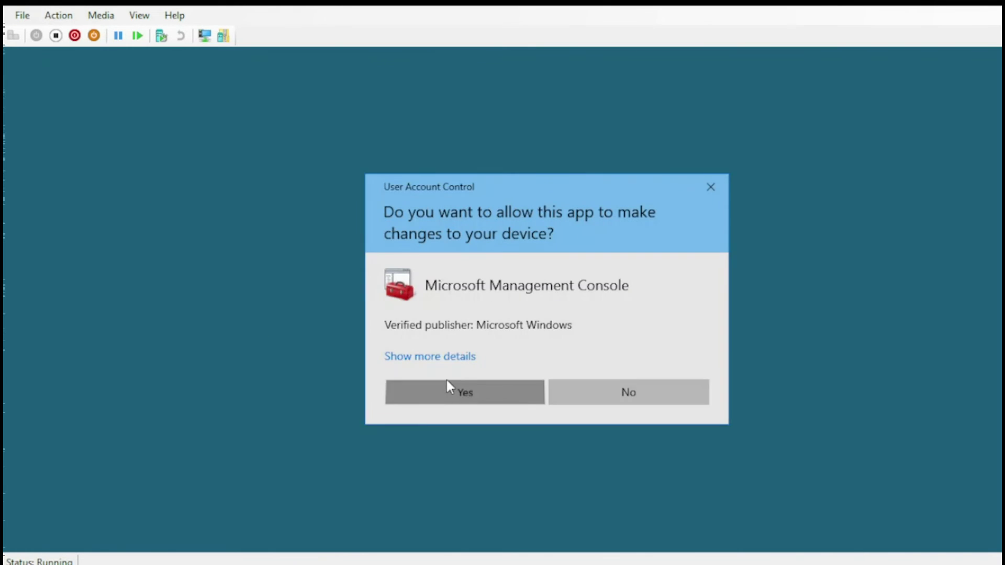
{"action": "left_click", "coordinate": [448, 385]}
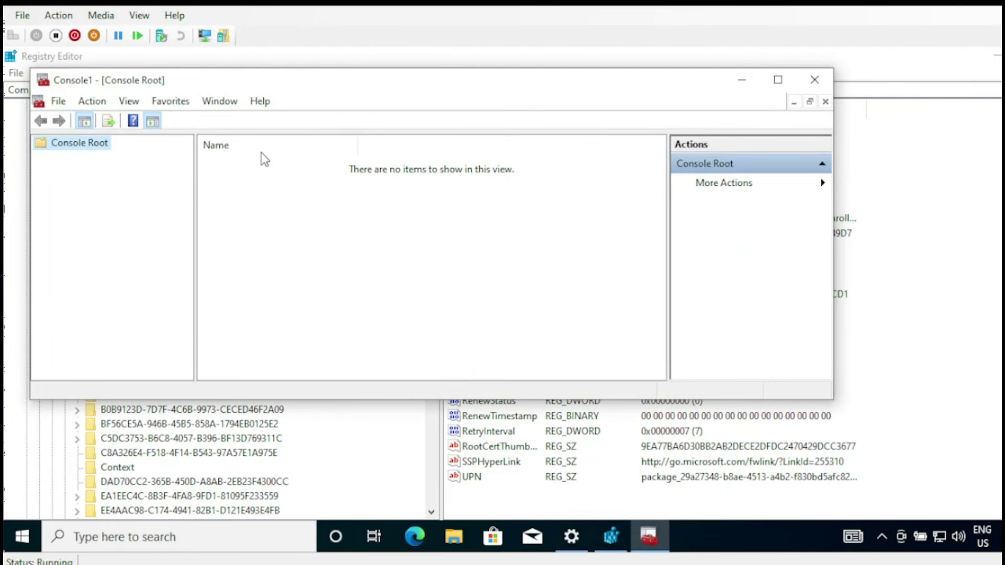
- Add Certificates snap-ins for My user account and the local Computer account
{"action": "left_click", "coordinate": [58, 101]}
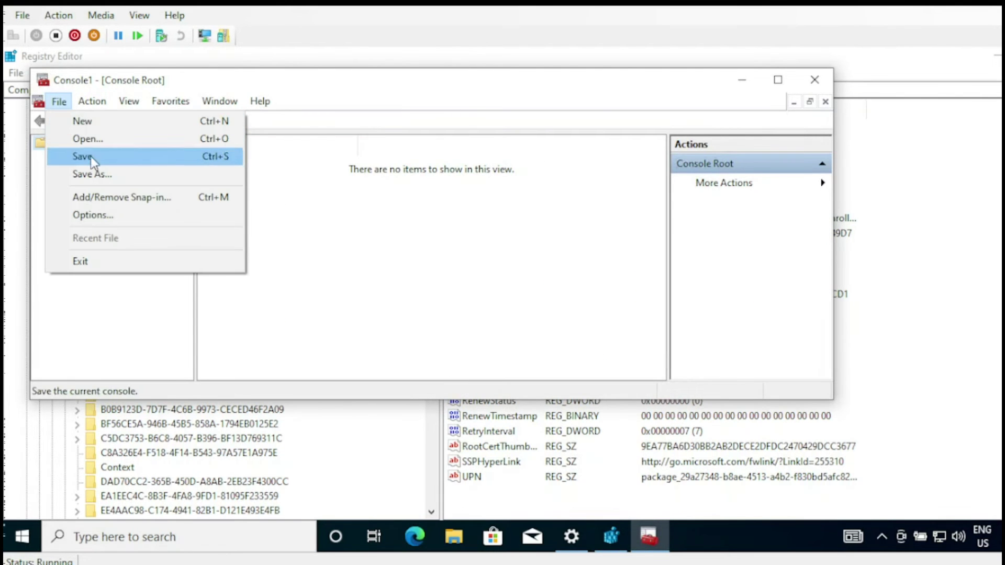
{"action": "left_click", "coordinate": [109, 197]}
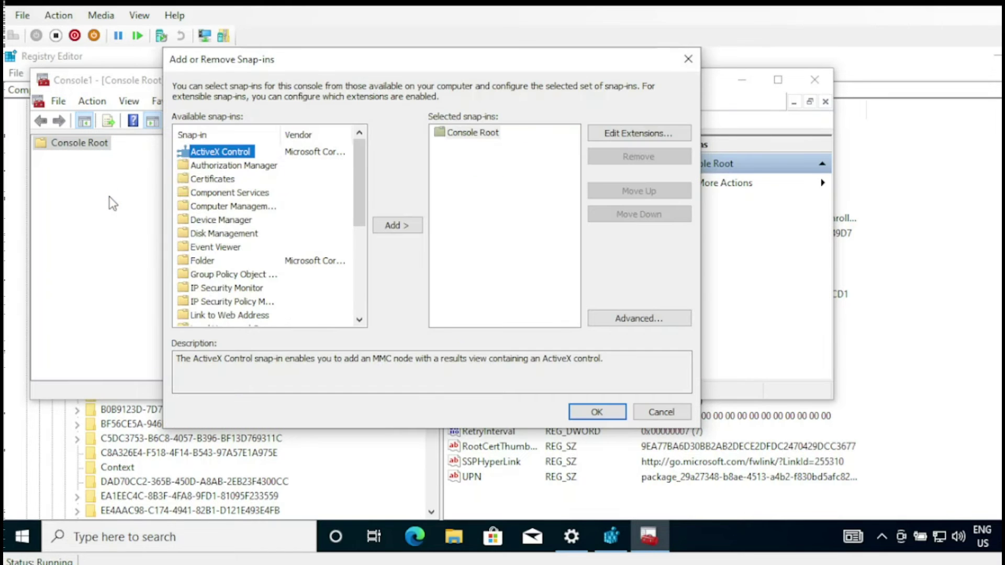
{"action": "left_click", "coordinate": [211, 179]}
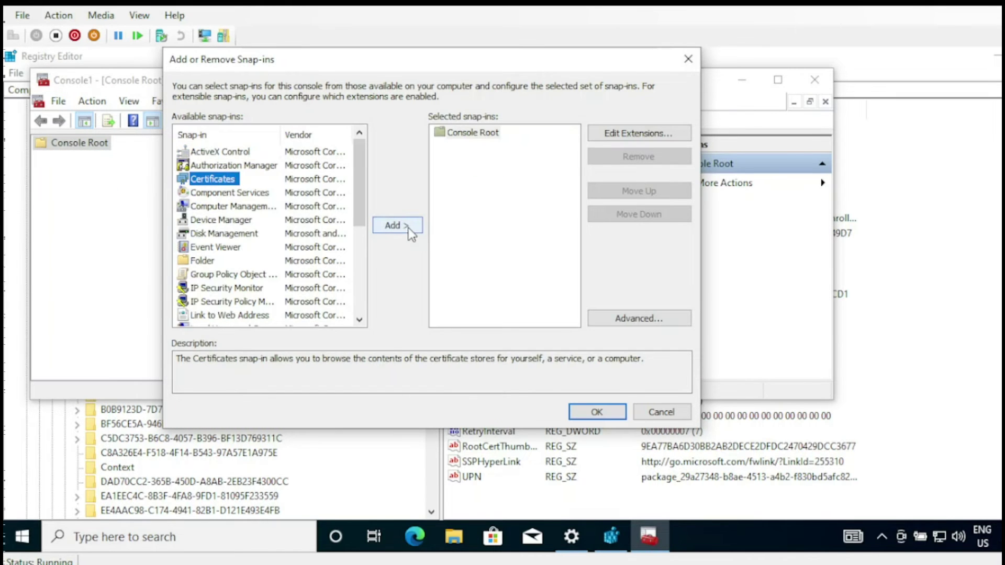
{"action": "left_click", "coordinate": [409, 229]}
{"action": "left_click", "coordinate": [470, 350]}
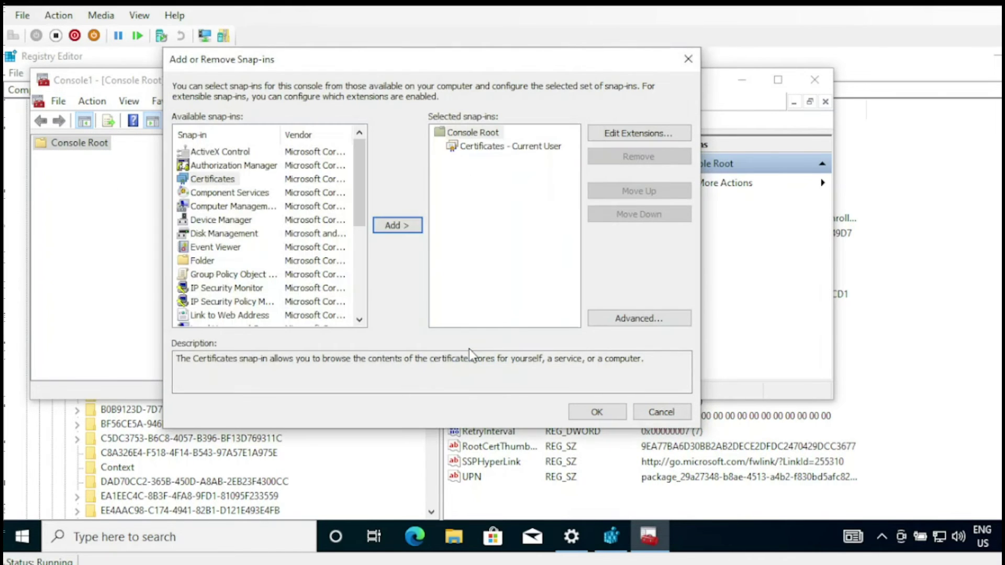
{"action": "left_click", "coordinate": [396, 225]}
{"action": "left_click", "coordinate": [244, 162]}
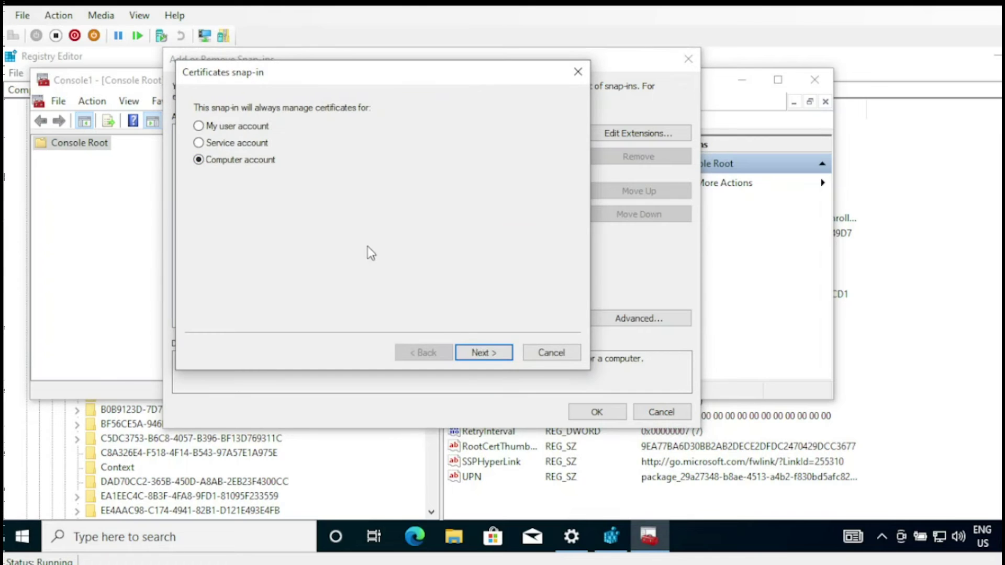
{"action": "left_click", "coordinate": [479, 352]}
{"action": "left_click", "coordinate": [481, 353]}
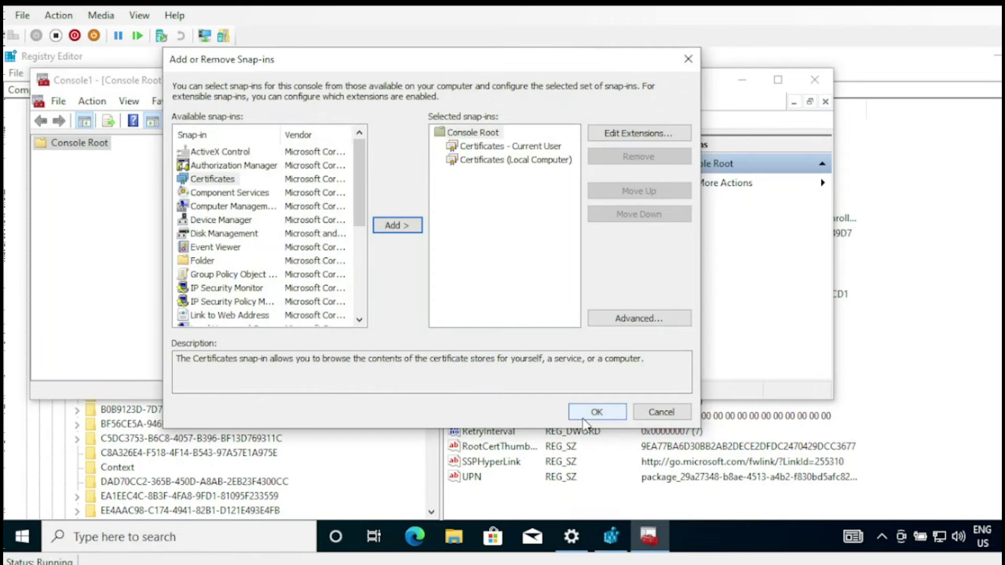
{"action": "left_click", "coordinate": [596, 416]}
- List the current user's Intermediate Certification Authorities certificates and widen Issued To/Issued By columns
{"action": "left_click", "coordinate": [41, 157]}
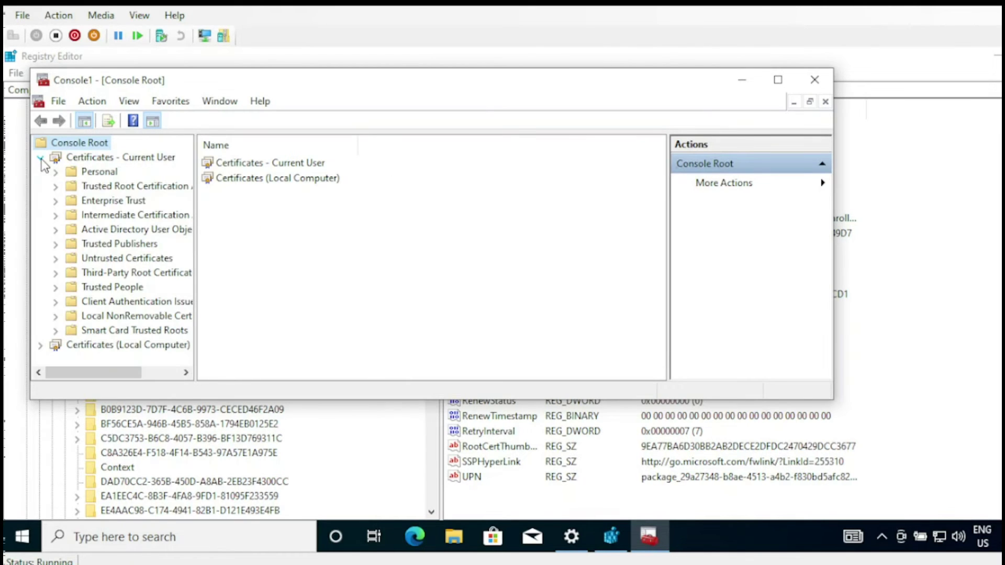
{"action": "left_click", "coordinate": [83, 173]}
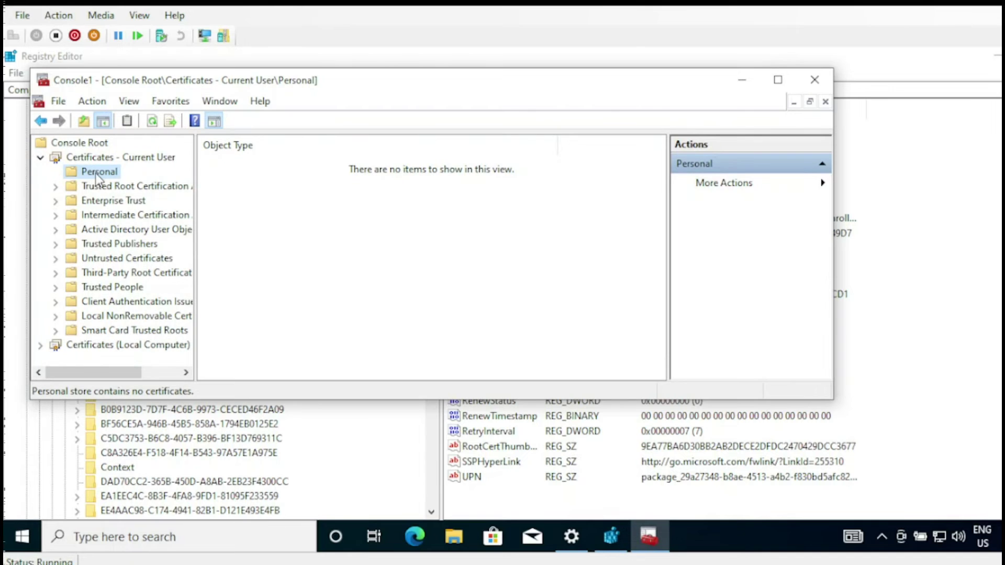
{"action": "left_click", "coordinate": [55, 215]}
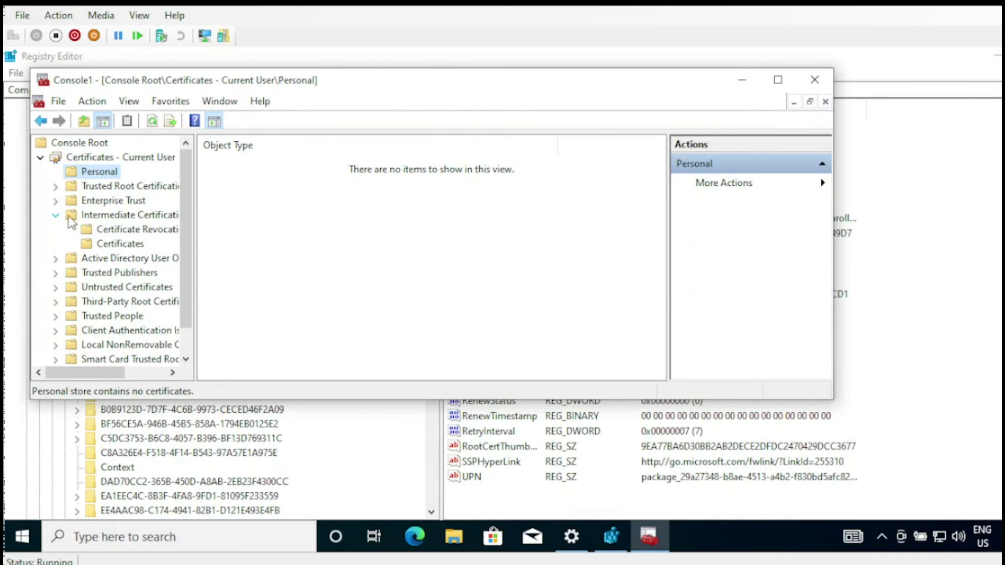
{"action": "left_click", "coordinate": [133, 216]}
{"action": "left_click", "coordinate": [133, 244]}
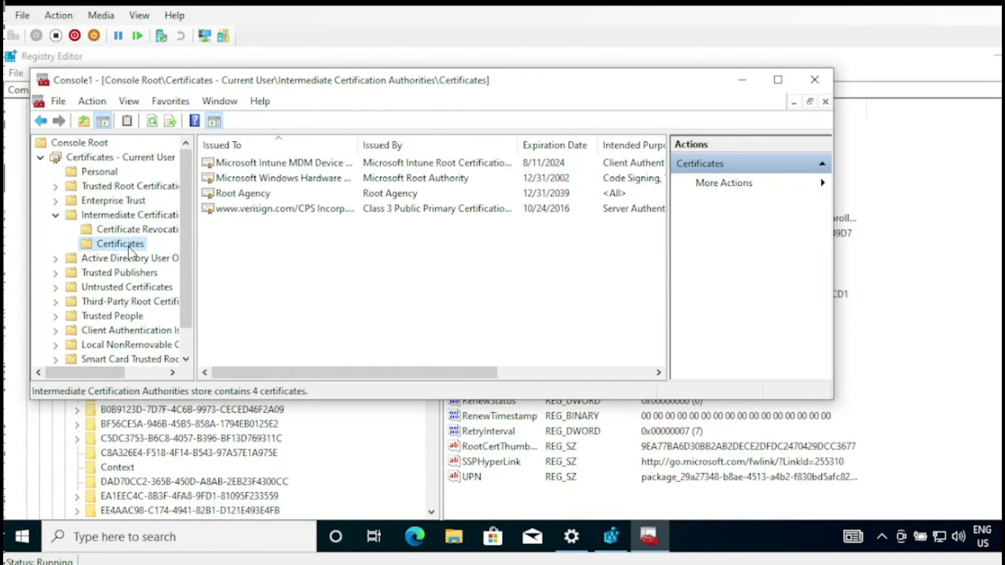
{"action": "left_click_drag", "start_coordinate": [426, 143], "coordinate": [447, 143]}
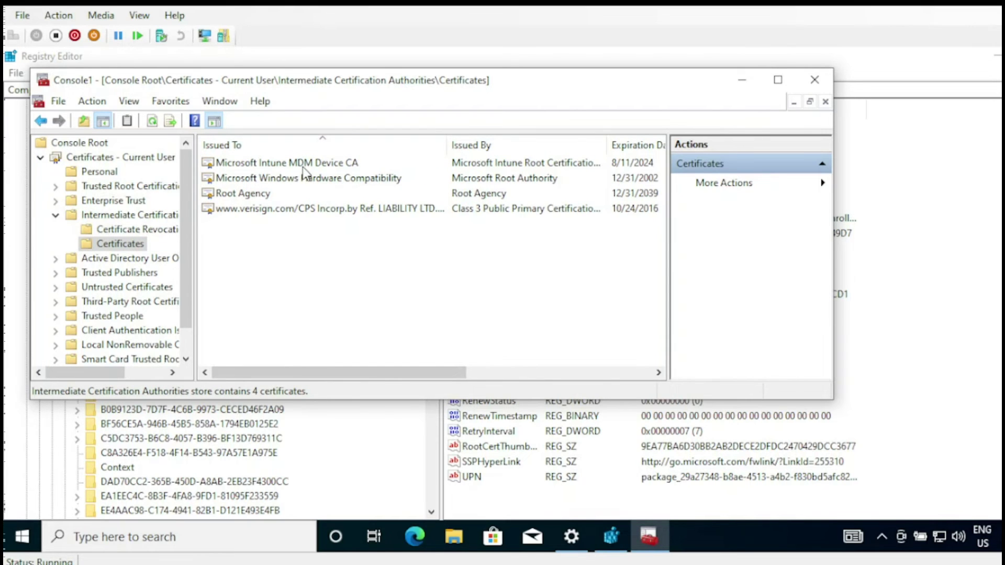
{"action": "left_click_drag", "start_coordinate": [447, 145], "coordinate": [365, 148]}
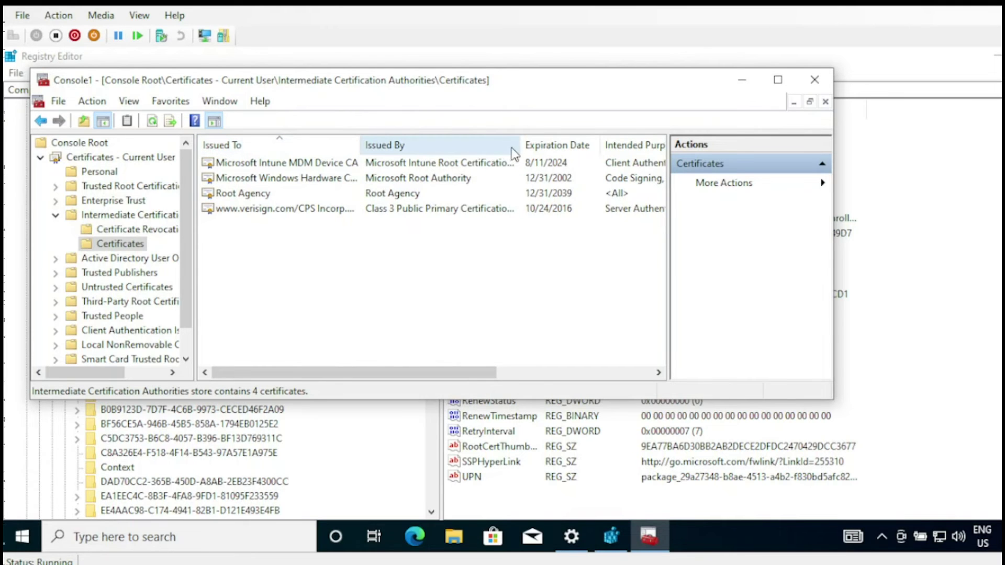
{"action": "left_click_drag", "start_coordinate": [521, 143], "coordinate": [579, 144]}
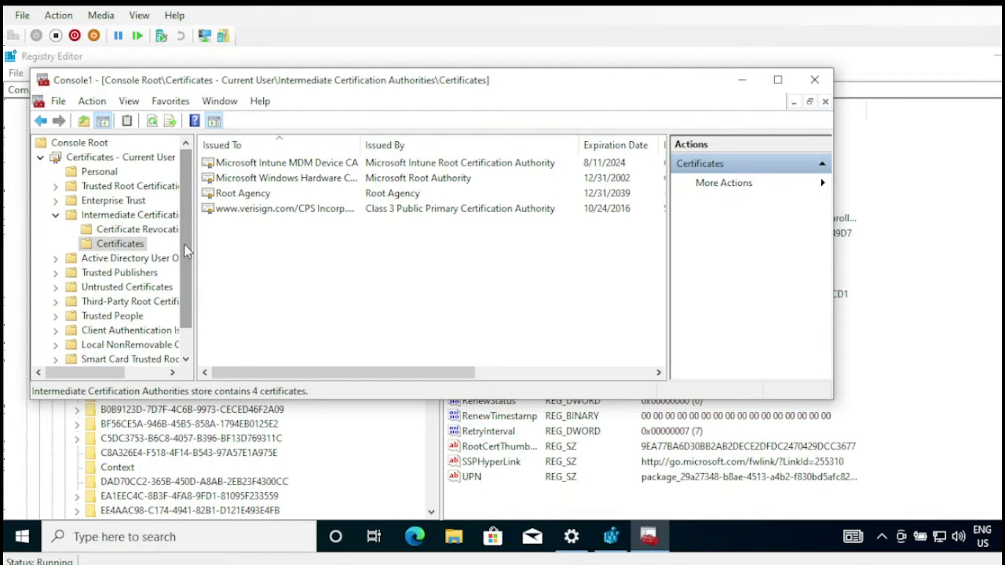
{"action": "scroll", "coordinate": [184, 244], "scroll_direction": "down", "scroll_amount": 1}
- List the local computer's three Personal certificates, select MS-Organization-Access, then minimize the console
{"action": "left_click", "coordinate": [129, 345]}
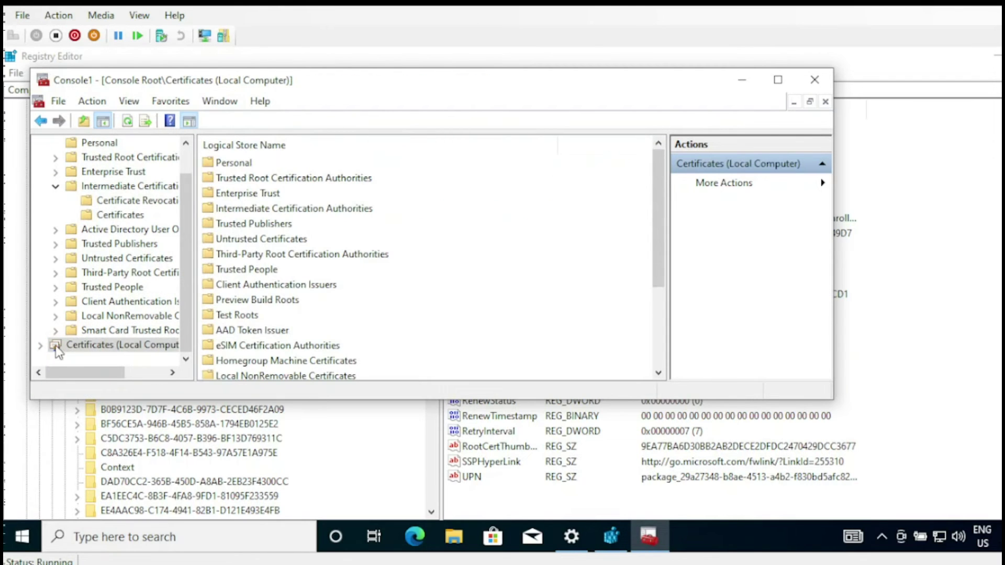
{"action": "left_click", "coordinate": [40, 346]}
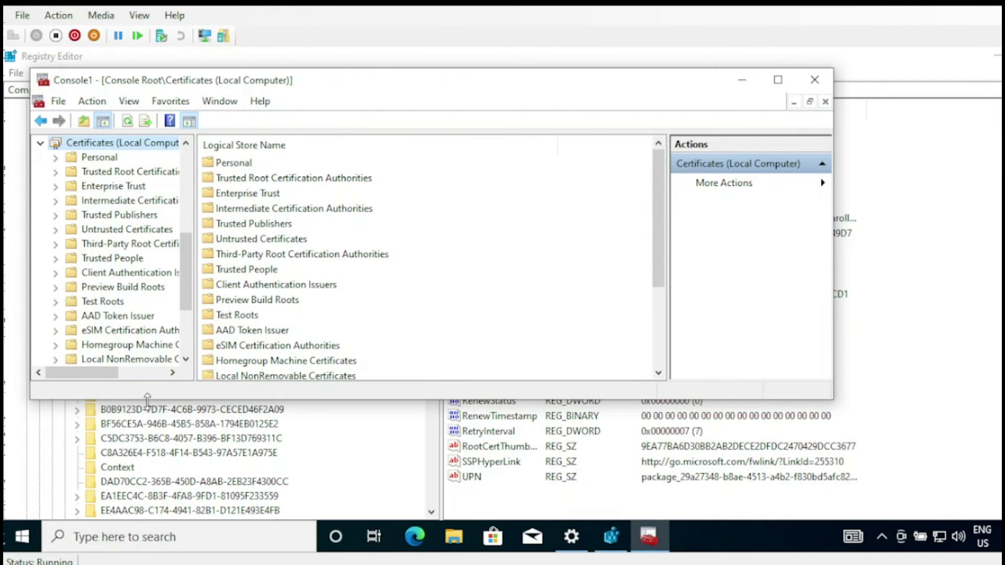
{"action": "left_click_drag", "start_coordinate": [149, 399], "coordinate": [150, 482]}
{"action": "left_click", "coordinate": [56, 157]}
{"action": "left_click", "coordinate": [107, 172]}
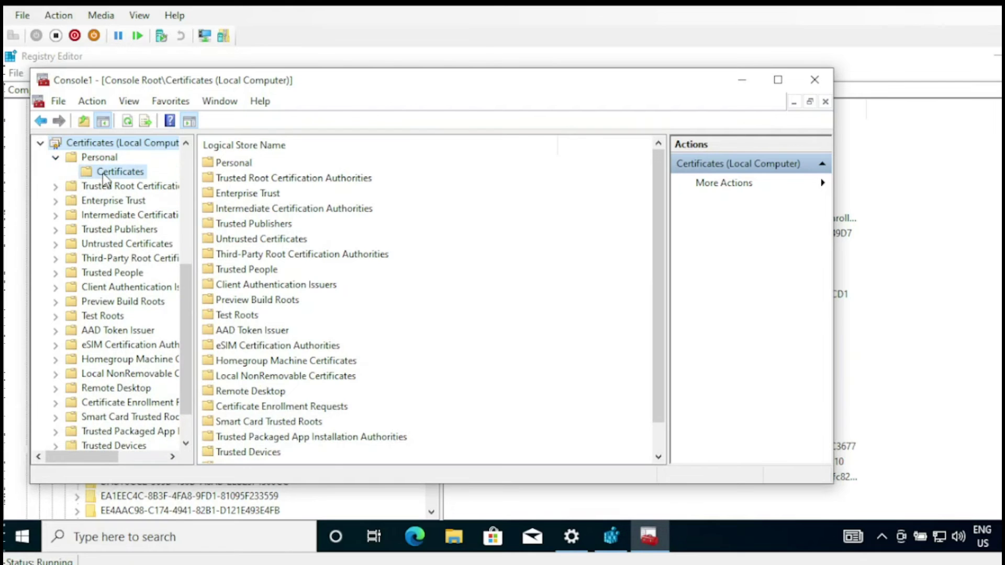
{"action": "left_click_drag", "start_coordinate": [359, 145], "coordinate": [430, 150]}
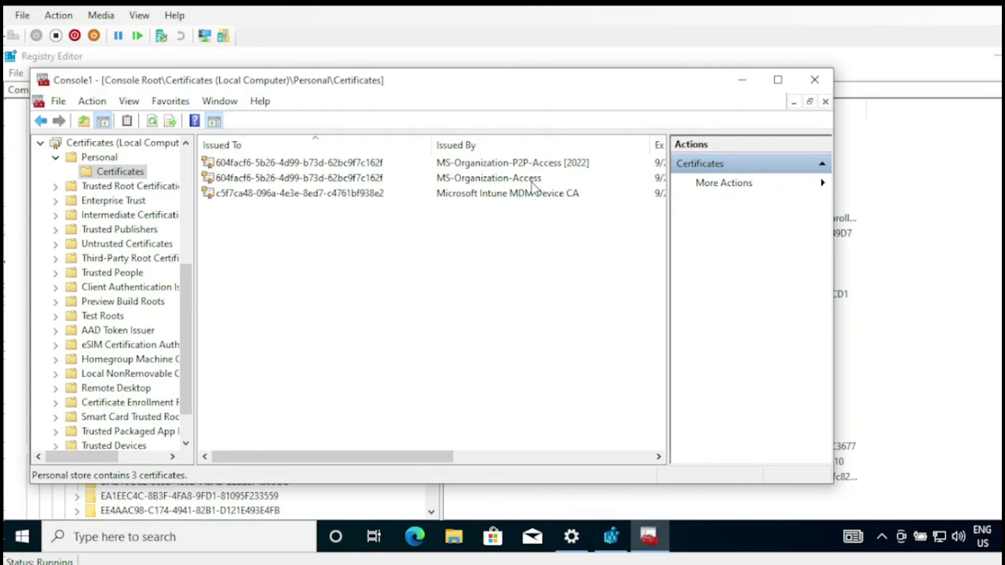
{"action": "left_click", "coordinate": [336, 183]}
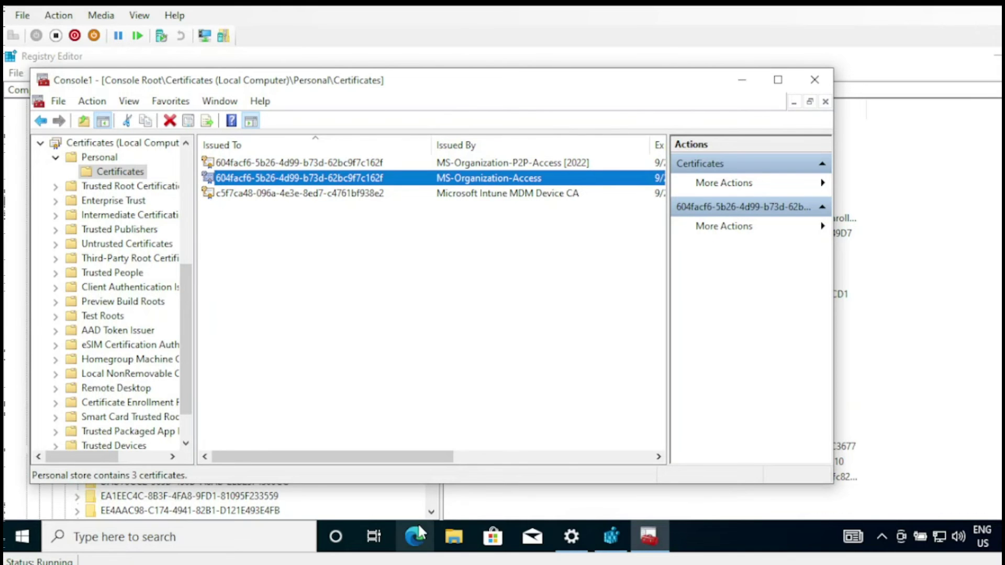
{"action": "left_click", "coordinate": [741, 81]}
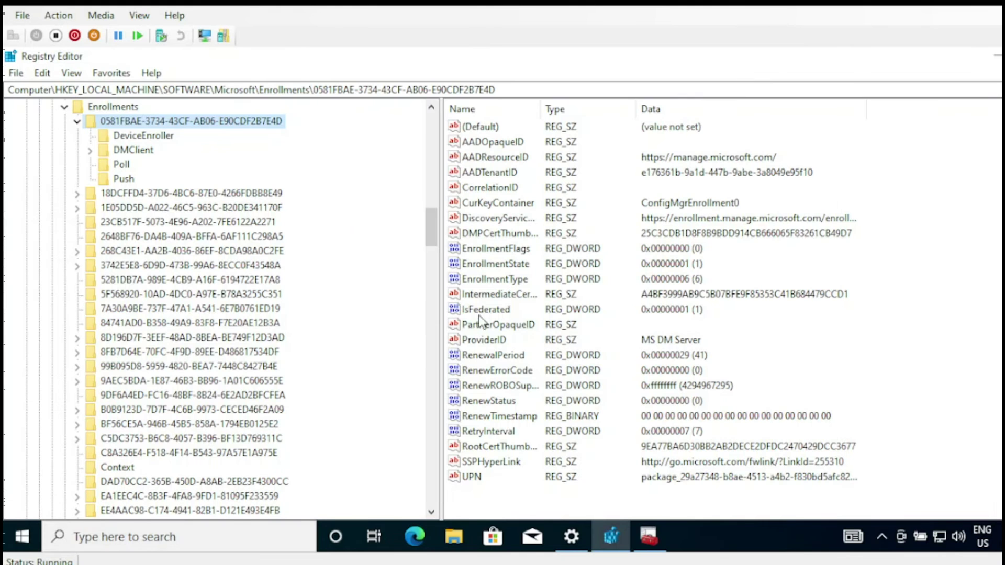
- In Edge, reach the Endpoint Manager admin center via a Bing search and open a blank tab
{"action": "left_click", "coordinate": [418, 535]}
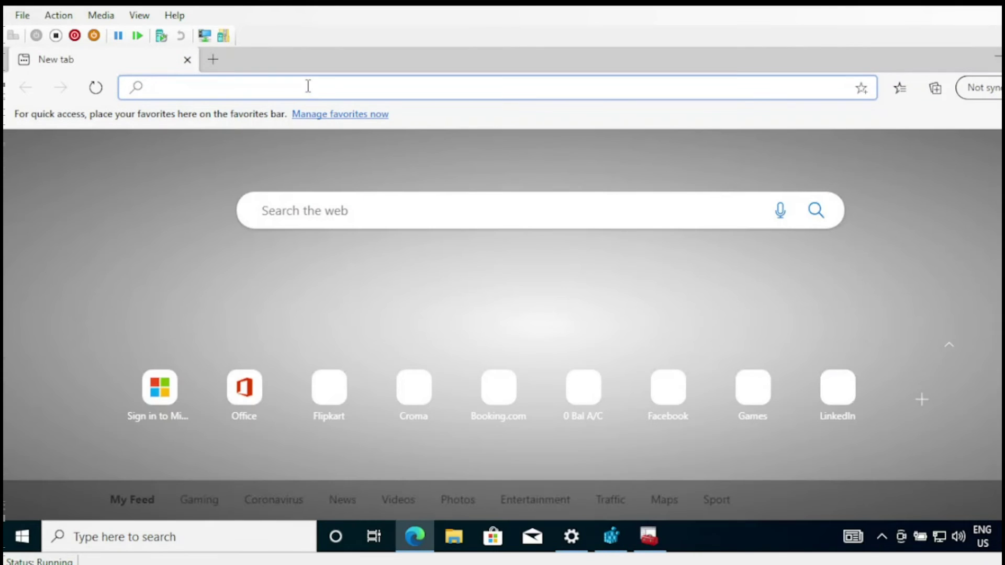
{"action": "type", "text": "en"}
{"action": "left_click", "coordinate": [281, 147]}
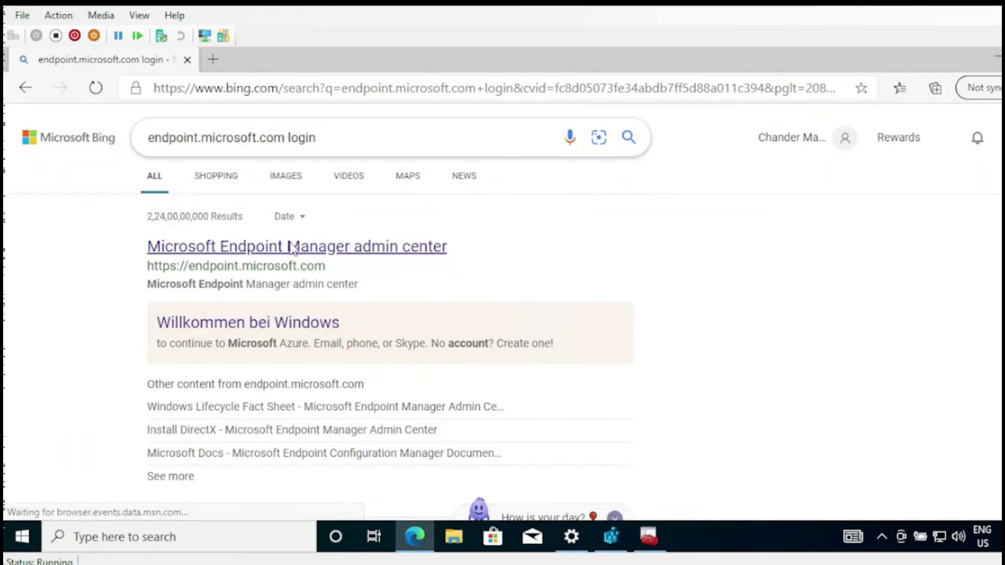
{"action": "left_click", "coordinate": [316, 250]}
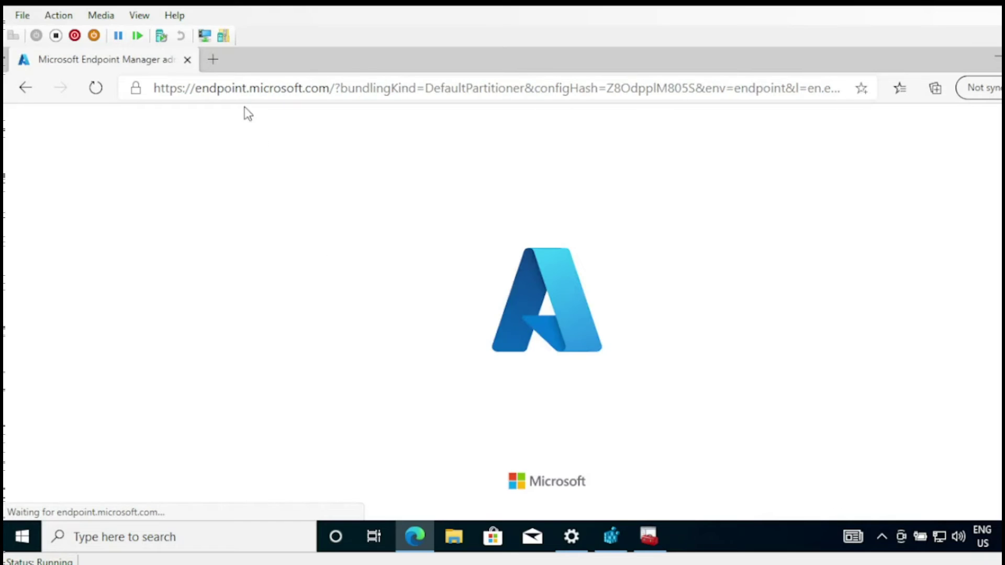
{"action": "left_click", "coordinate": [214, 61]}
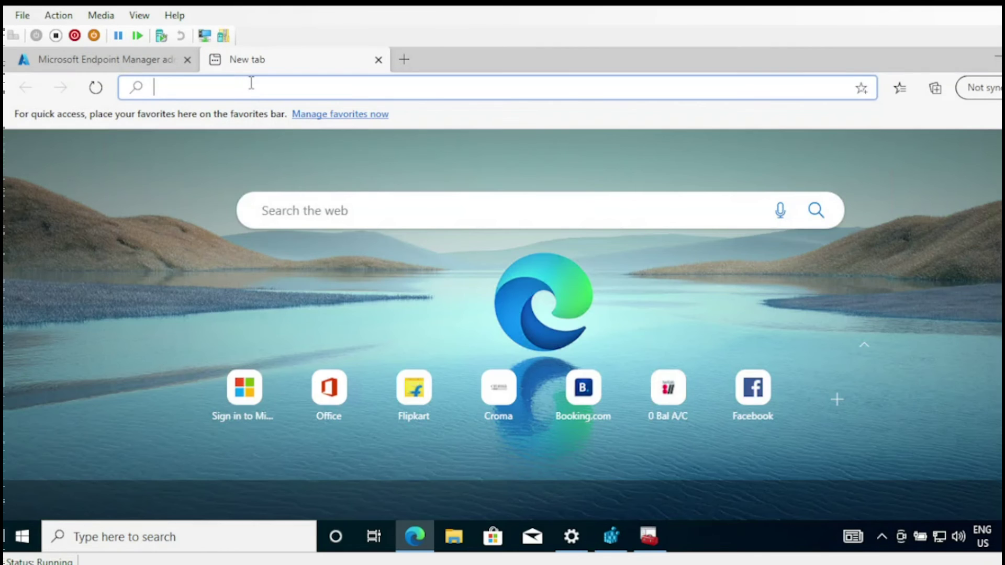
- Load portal.azure.com in the new tab
{"action": "type", "text": "po"}
{"action": "key", "text": "Right"}
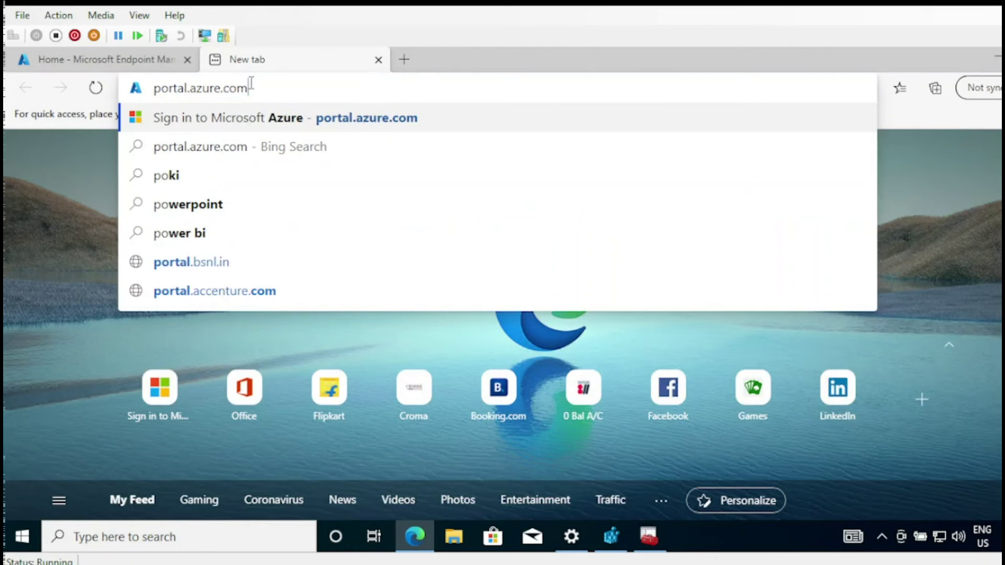
{"action": "key", "text": "Return"}
- Show All devices in Endpoint Manager, refreshing until DEMO-07543 appears as Corporate and Compliant
{"action": "left_click", "coordinate": [149, 60]}
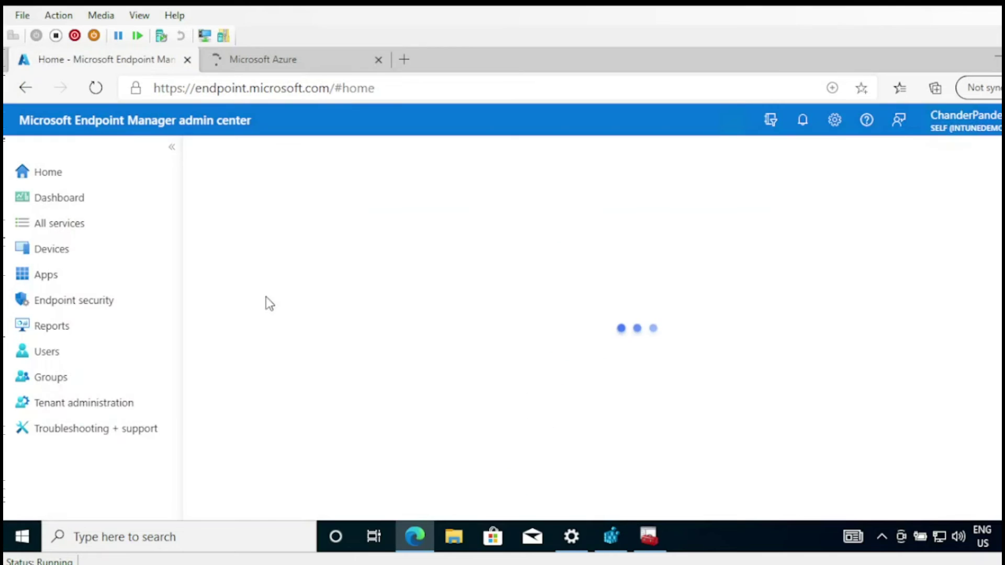
{"action": "left_click", "coordinate": [68, 255]}
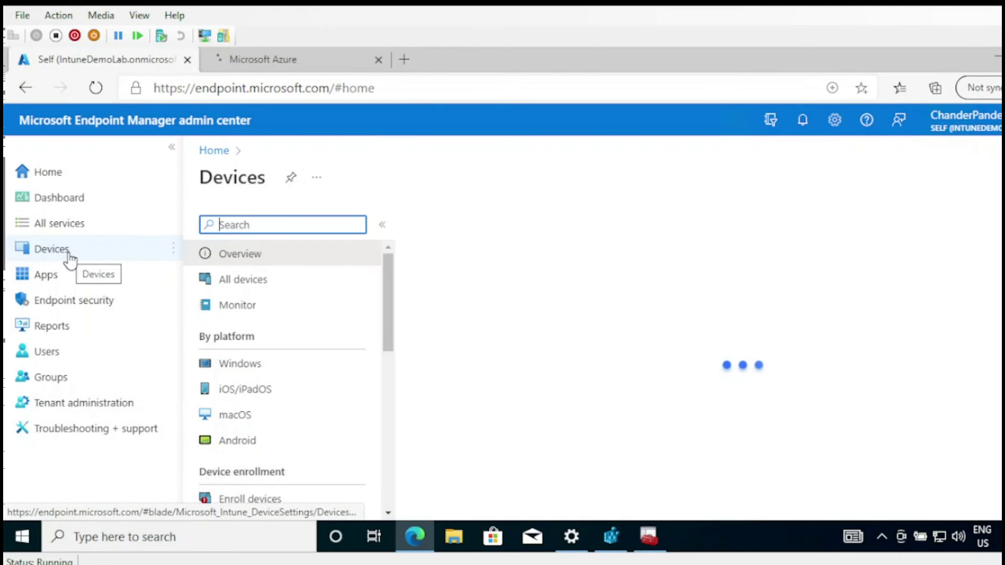
{"action": "left_click", "coordinate": [236, 283]}
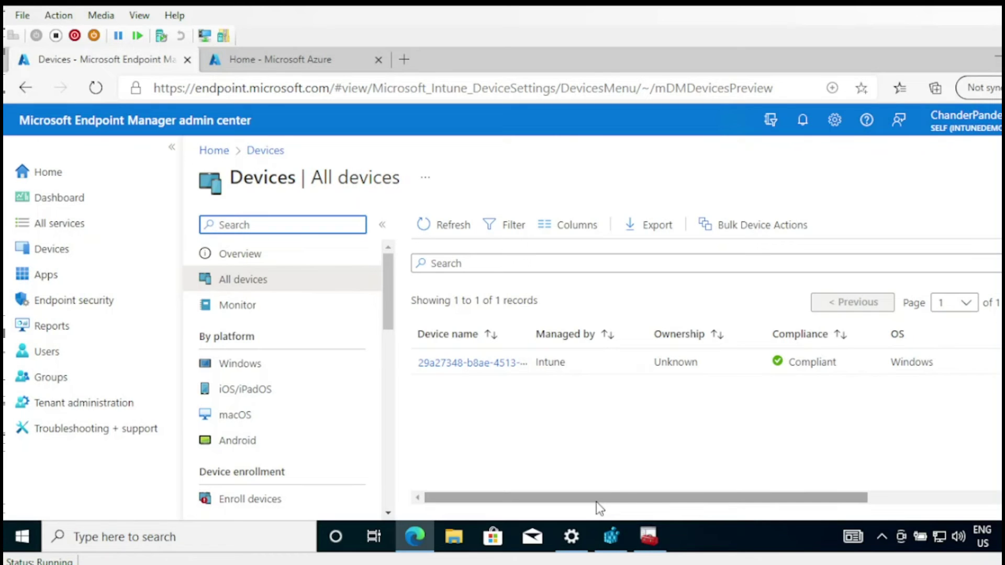
{"action": "left_click_drag", "start_coordinate": [530, 336], "coordinate": [582, 327]}
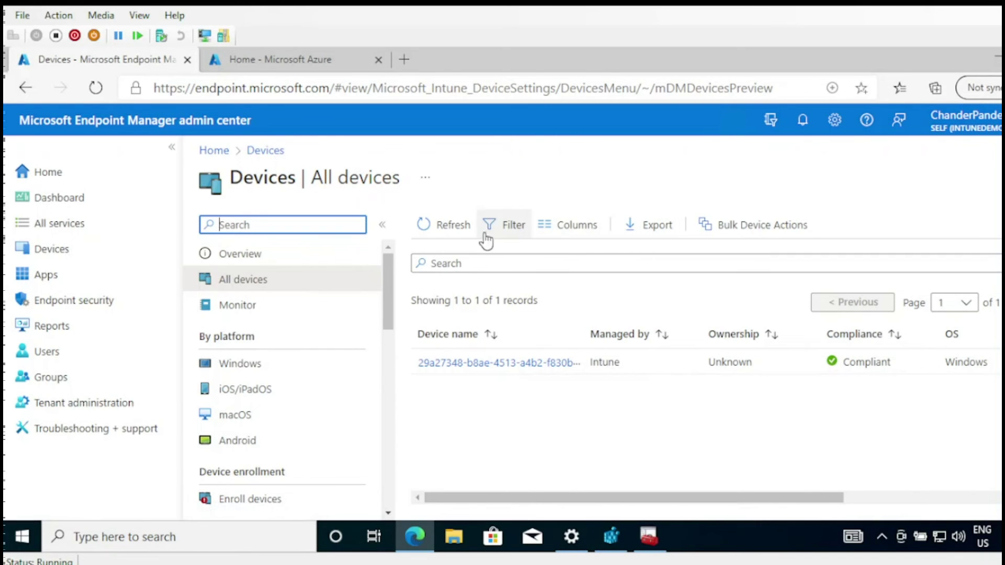
{"action": "left_click", "coordinate": [455, 230]}
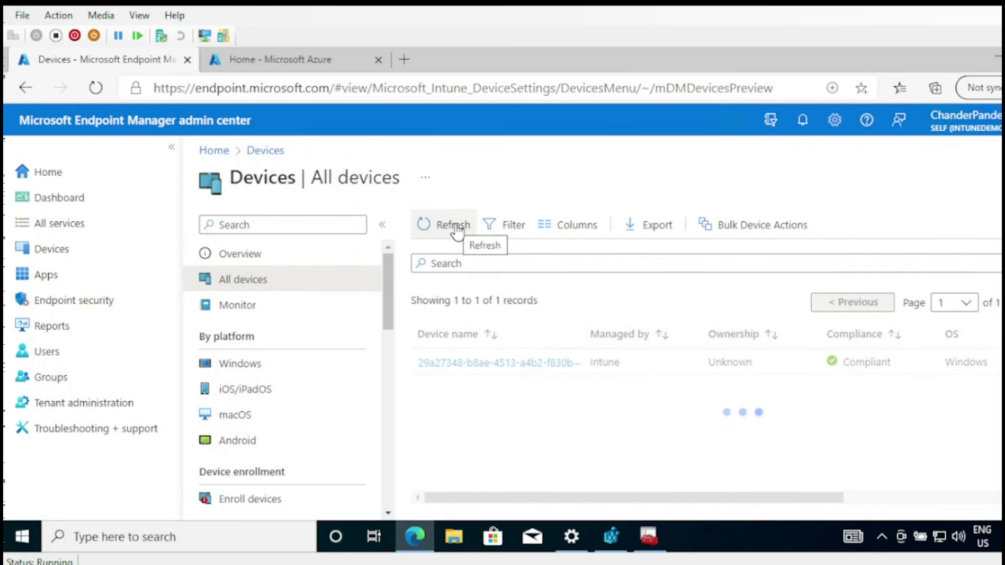
{"action": "left_click", "coordinate": [455, 228]}
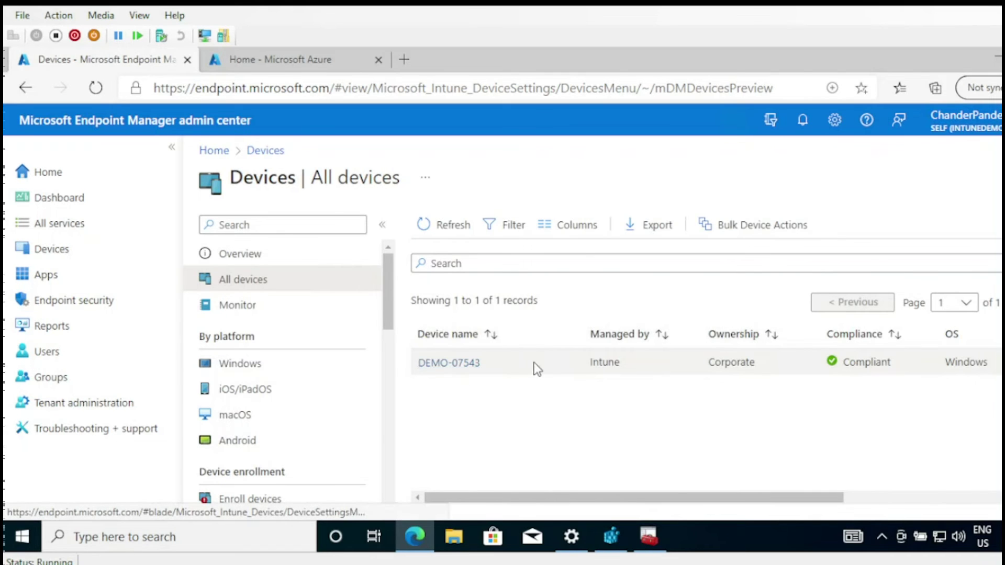
{"action": "left_click_drag", "start_coordinate": [708, 497], "coordinate": [834, 493]}
{"action": "left_click", "coordinate": [575, 233]}
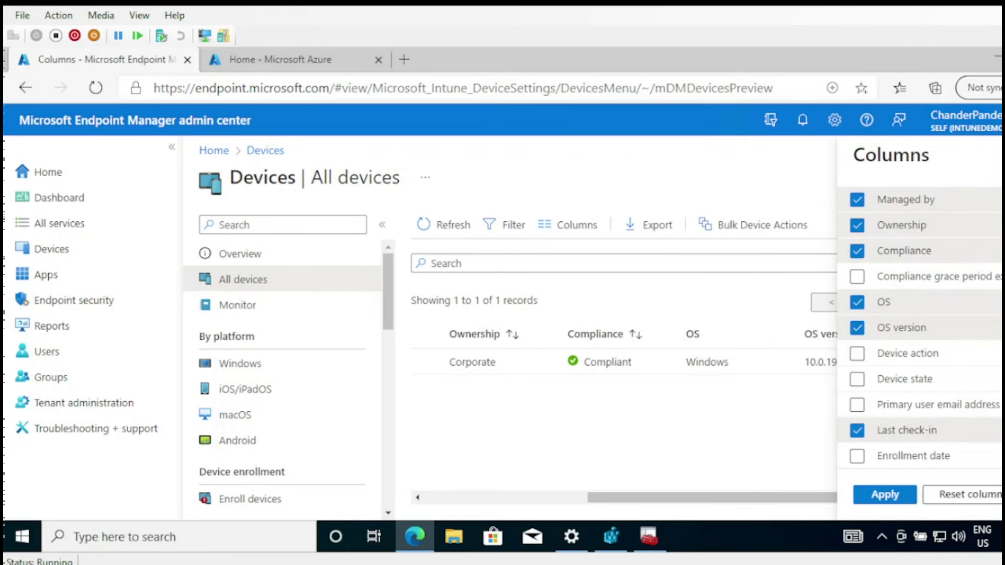
- Add the Azure AD registered and Join Type columns, then open the DEMO-07543 device
{"action": "scroll", "coordinate": [862, 378], "scroll_direction": "down", "scroll_amount": 5}
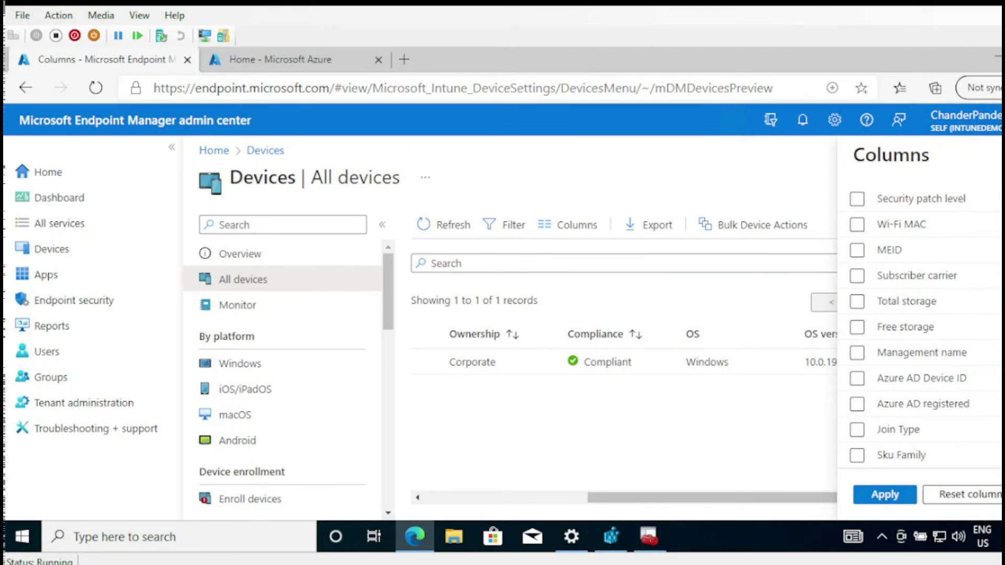
{"action": "left_click", "coordinate": [857, 405]}
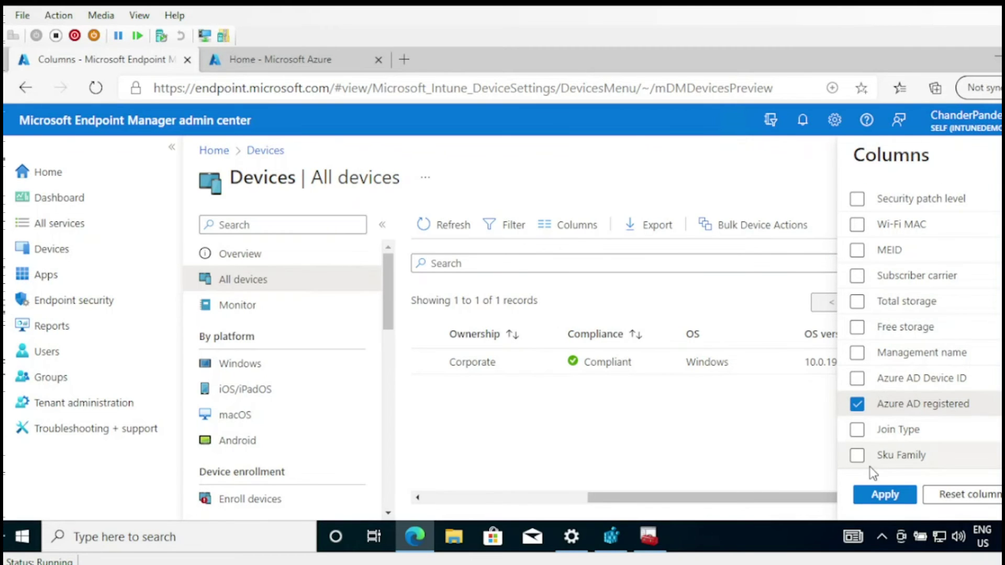
{"action": "left_click", "coordinate": [857, 430]}
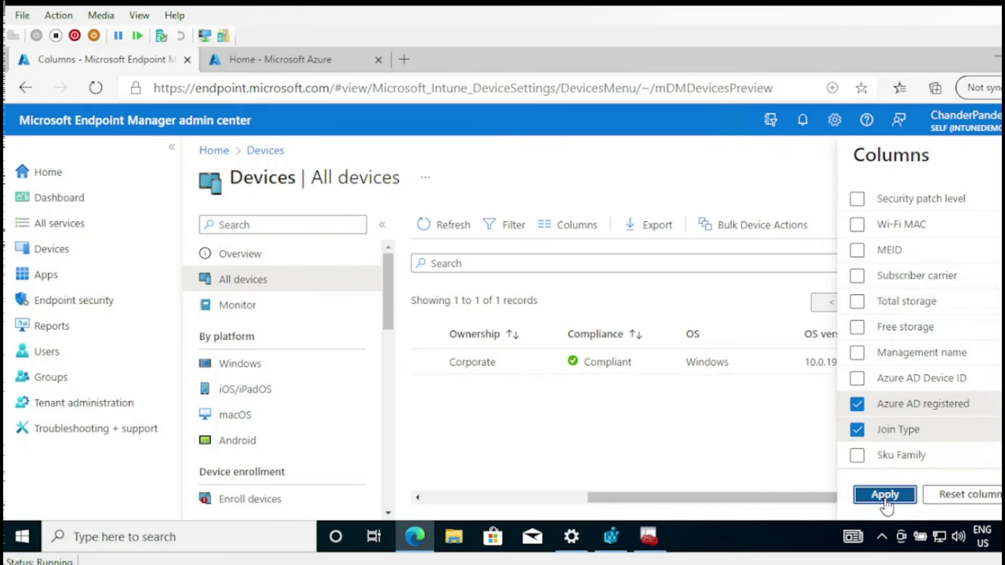
{"action": "left_click", "coordinate": [885, 496]}
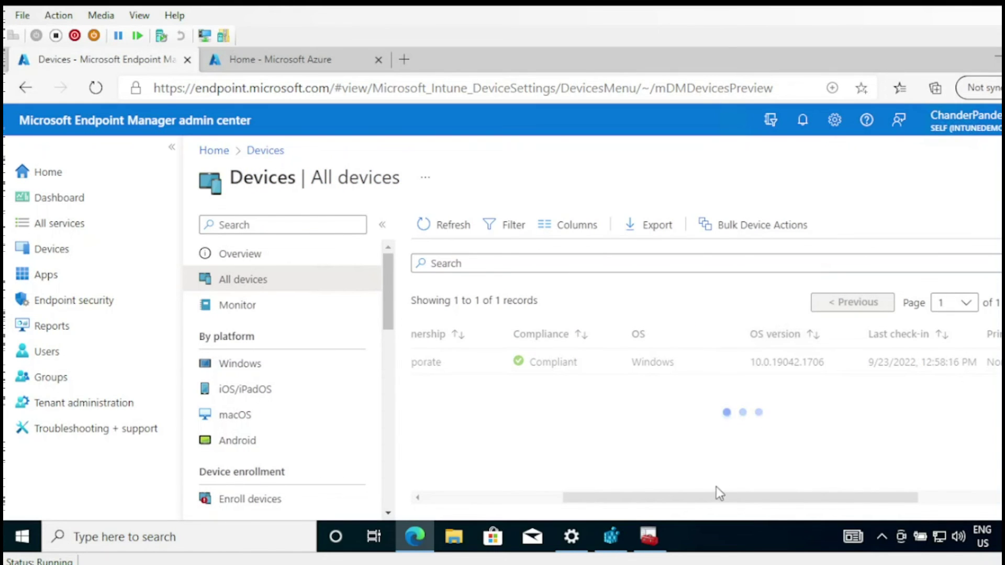
{"action": "left_click_drag", "start_coordinate": [708, 502], "coordinate": [890, 479]}
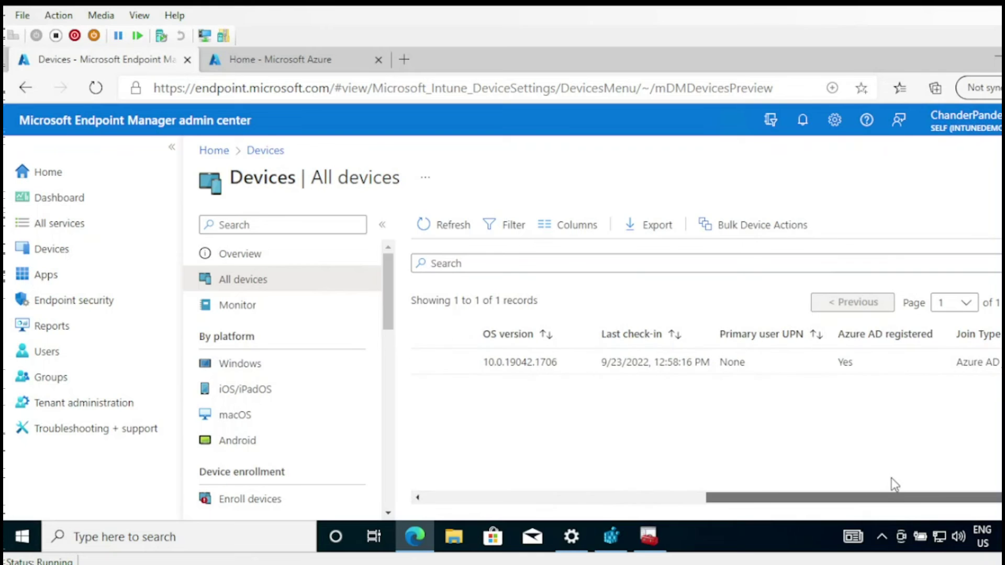
{"action": "left_click_drag", "start_coordinate": [1001, 362], "coordinate": [960, 364]}
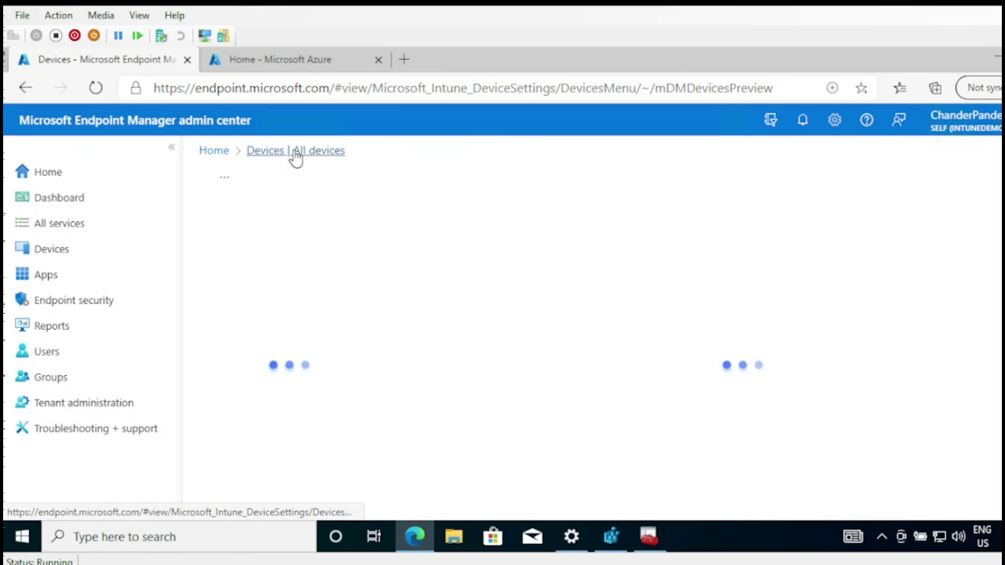
- In the Azure portal, open Azure Active Directory from the recent services list
{"action": "left_click", "coordinate": [312, 62]}
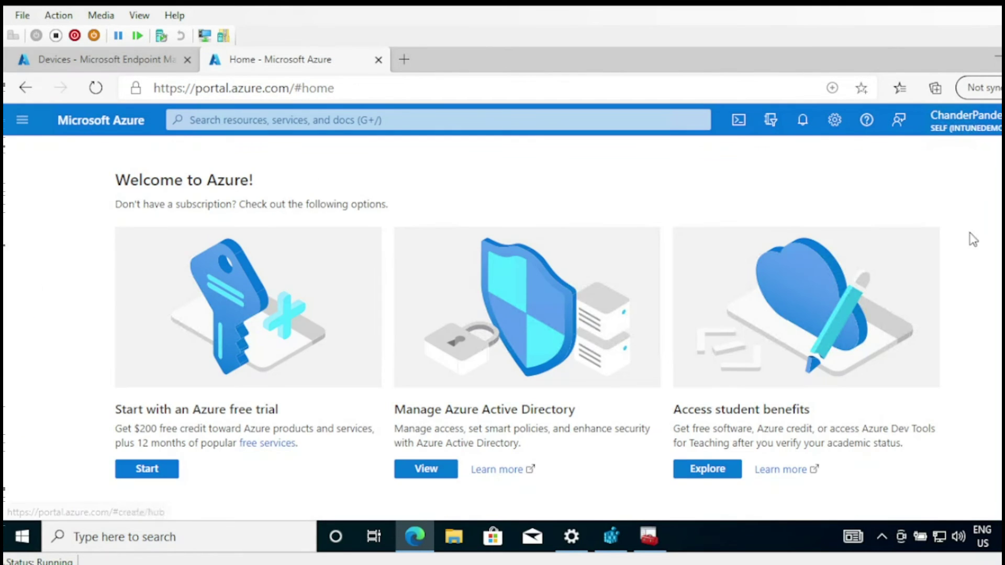
{"action": "left_click", "coordinate": [23, 120]}
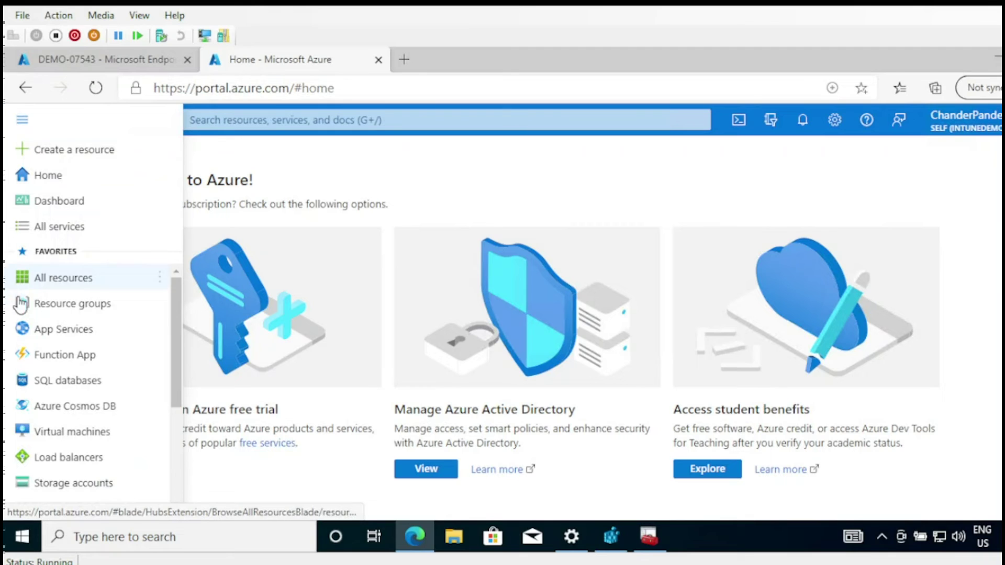
{"action": "left_click", "coordinate": [506, 121]}
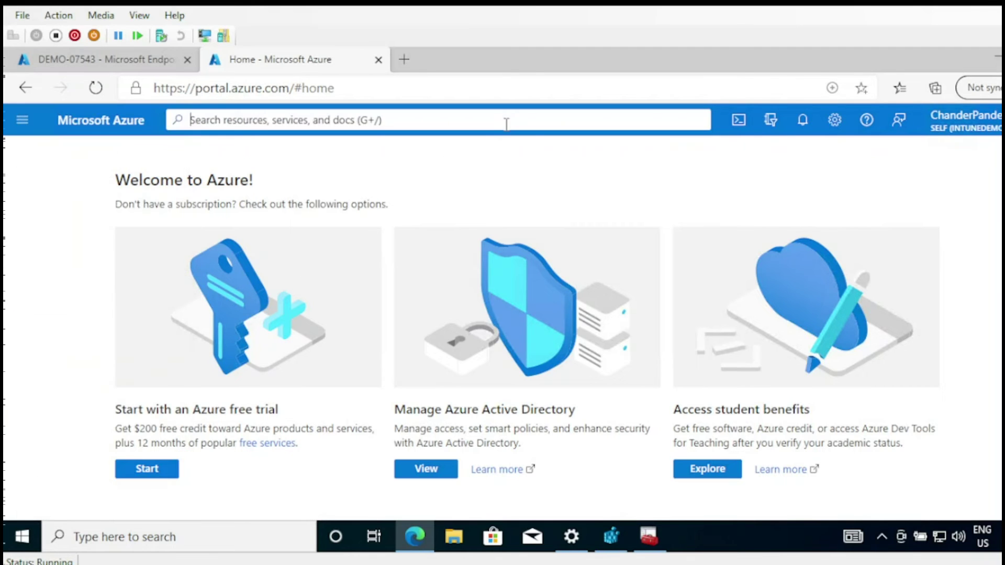
{"action": "scroll", "coordinate": [506, 314], "scroll_direction": "down", "scroll_amount": 5}
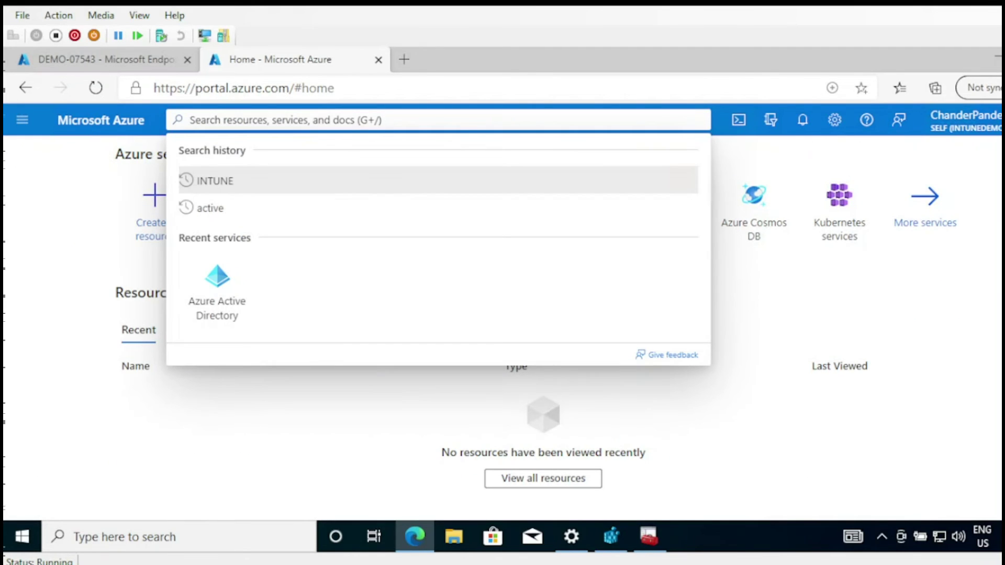
{"action": "left_click", "coordinate": [208, 308]}
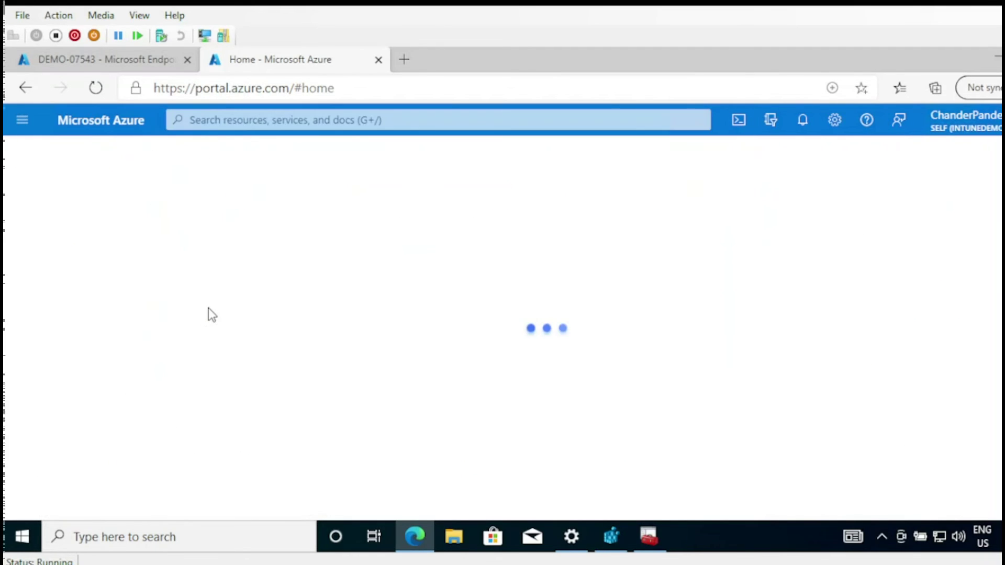
{"action": "left_click_drag", "start_coordinate": [208, 312], "coordinate": [210, 359]}
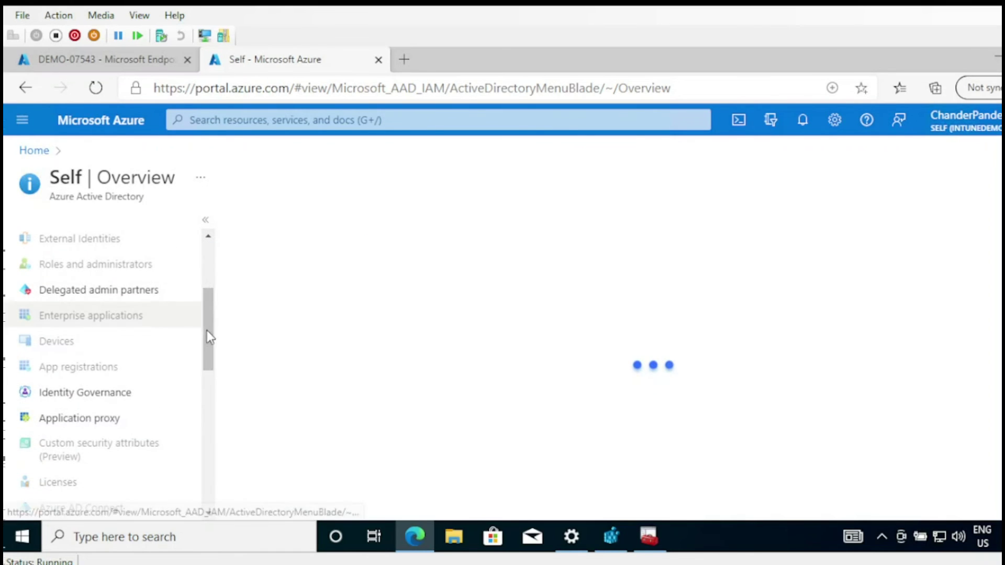
{"action": "scroll", "coordinate": [209, 329], "scroll_direction": "up", "scroll_amount": 2}
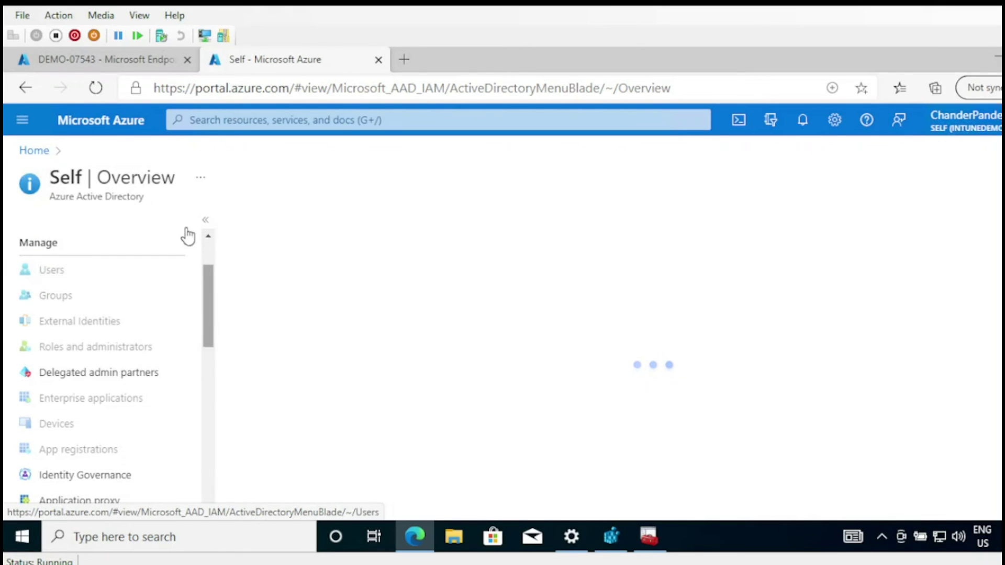
- Check DEMO-07543's Corporate, Compliant overview in Endpoint Manager, then open Azure AD's Users page
{"action": "left_click", "coordinate": [143, 60]}
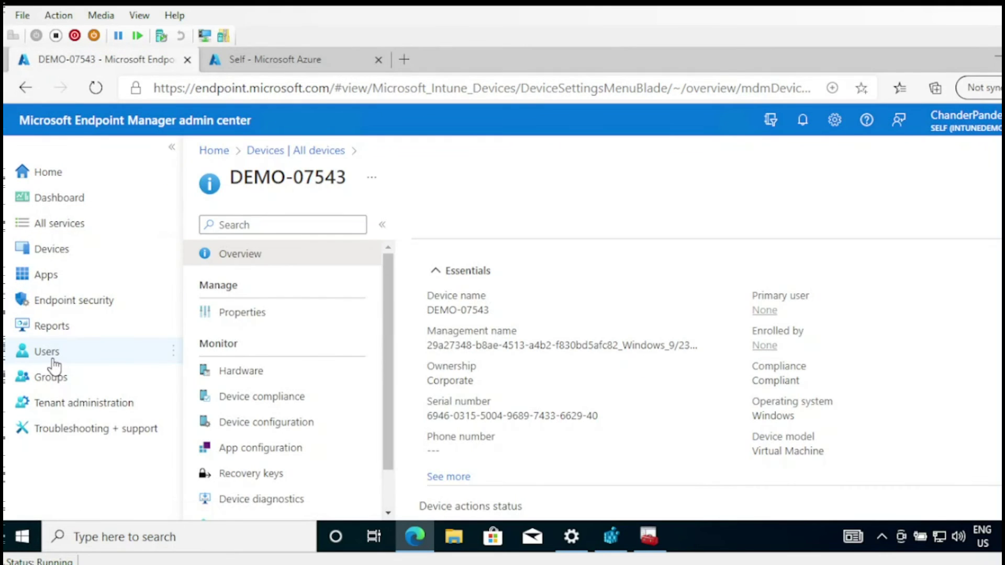
{"action": "left_click", "coordinate": [21, 355]}
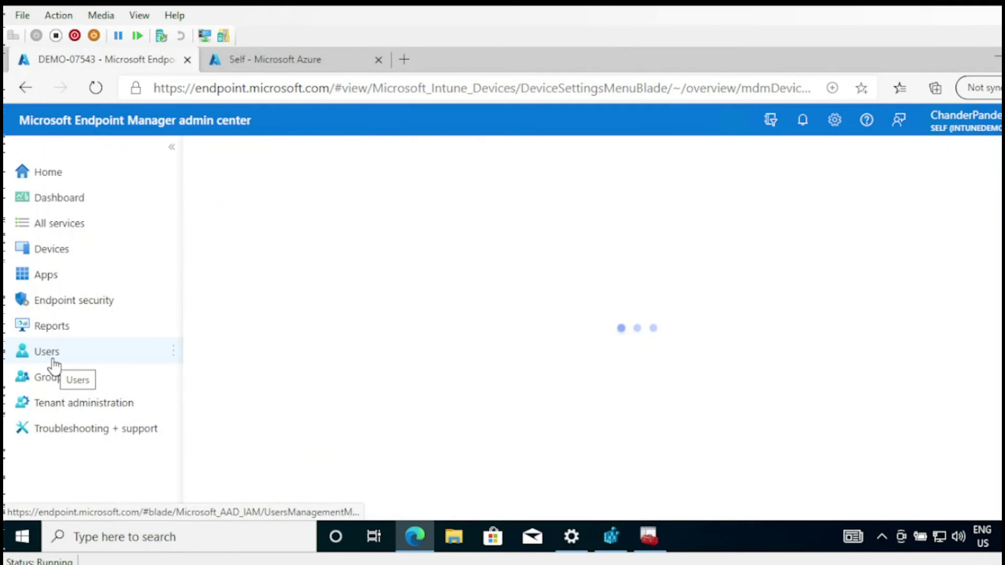
{"action": "left_click", "coordinate": [324, 62]}
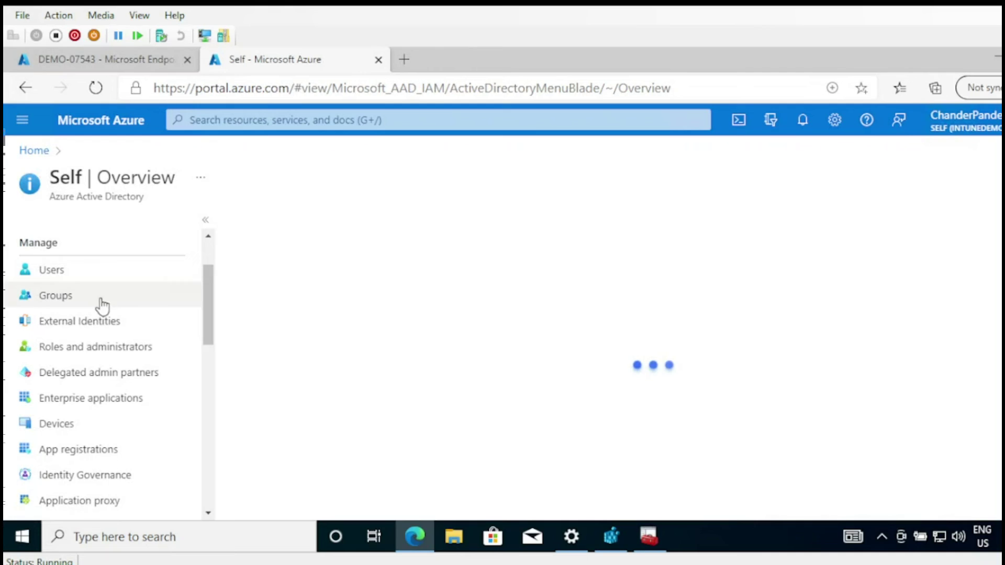
{"action": "left_click", "coordinate": [52, 270]}
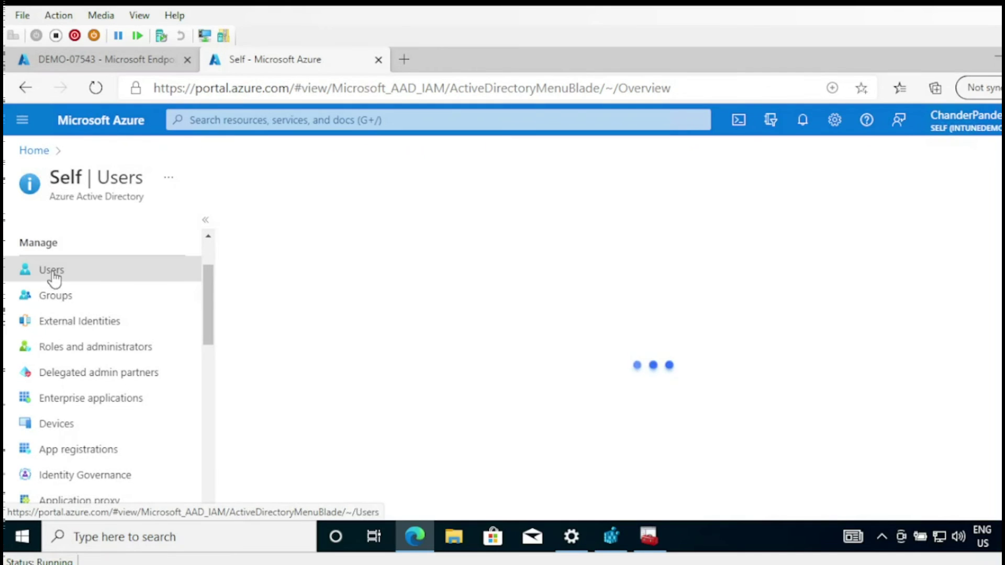
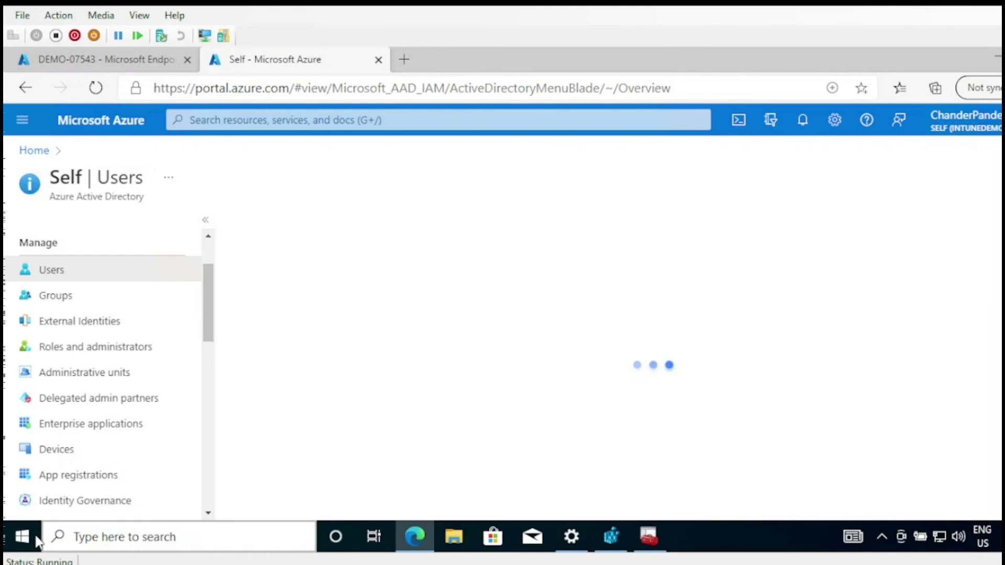
- Check the installed programs in Apps settings and the appwiz.cpl control panel, then close them
{"action": "left_click", "coordinate": [95, 541]}
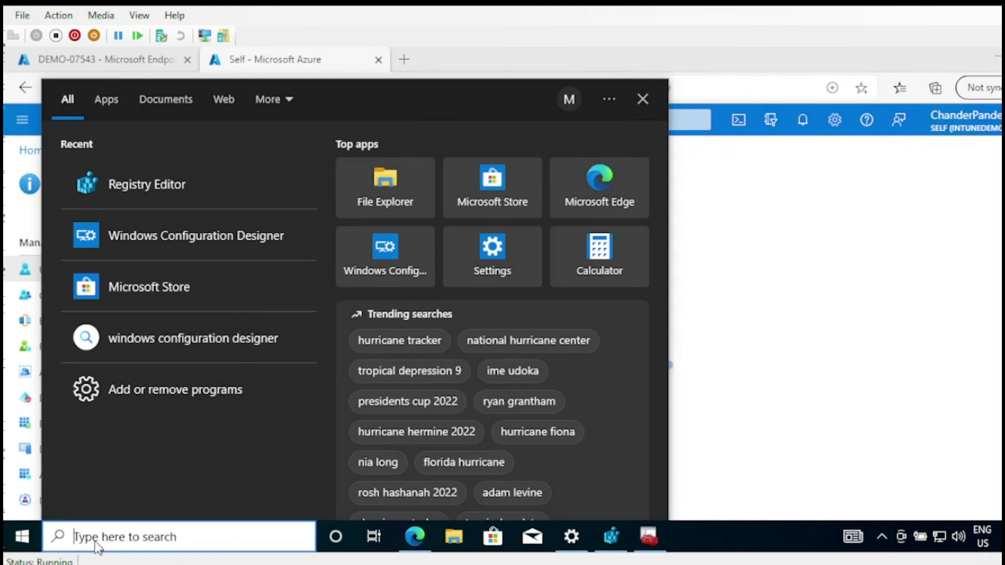
{"action": "type", "text": "app"}
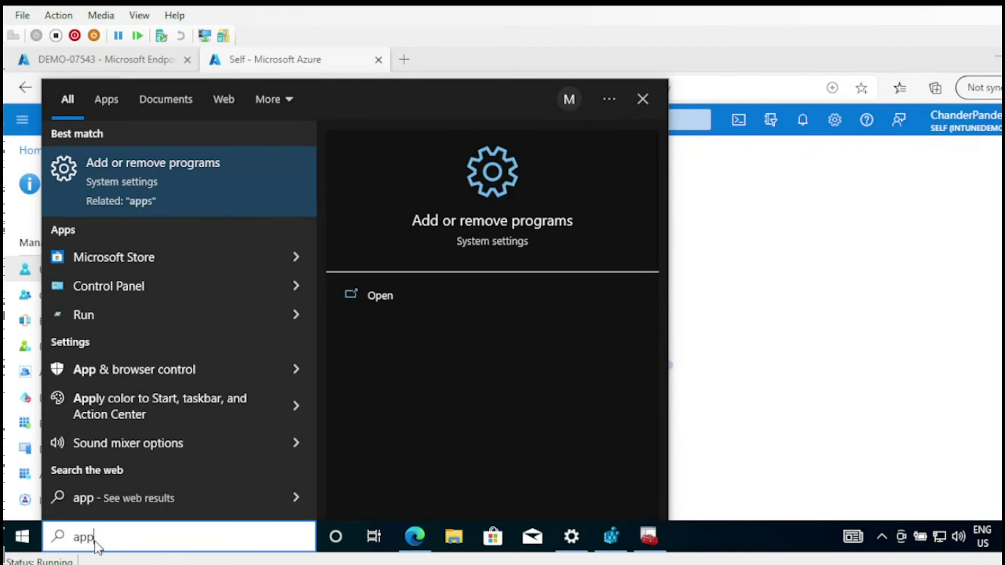
{"action": "left_click", "coordinate": [166, 187]}
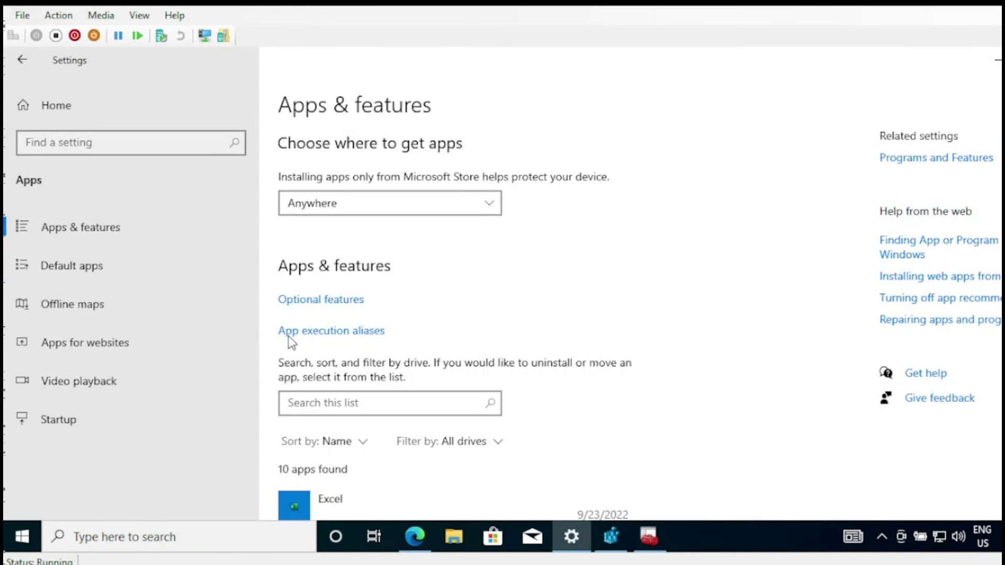
{"action": "key", "text": "alt+F4"}
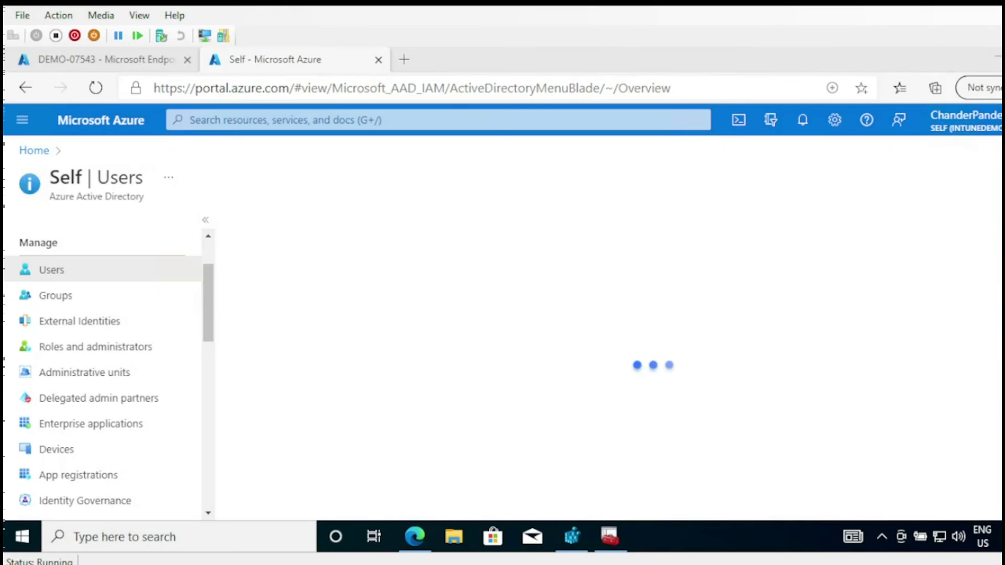
{"action": "left_click", "coordinate": [208, 533]}
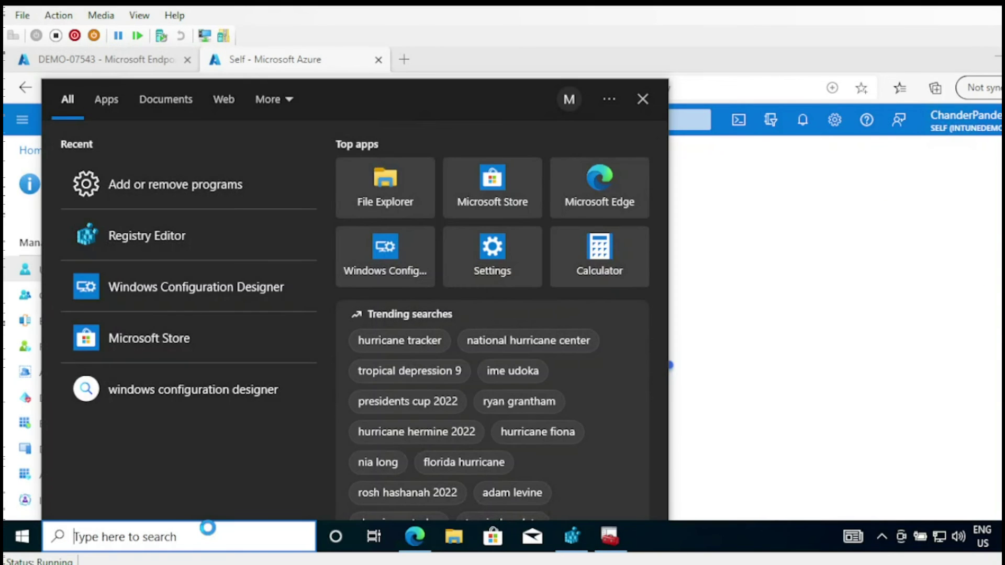
{"action": "type", "text": "appwiz"}
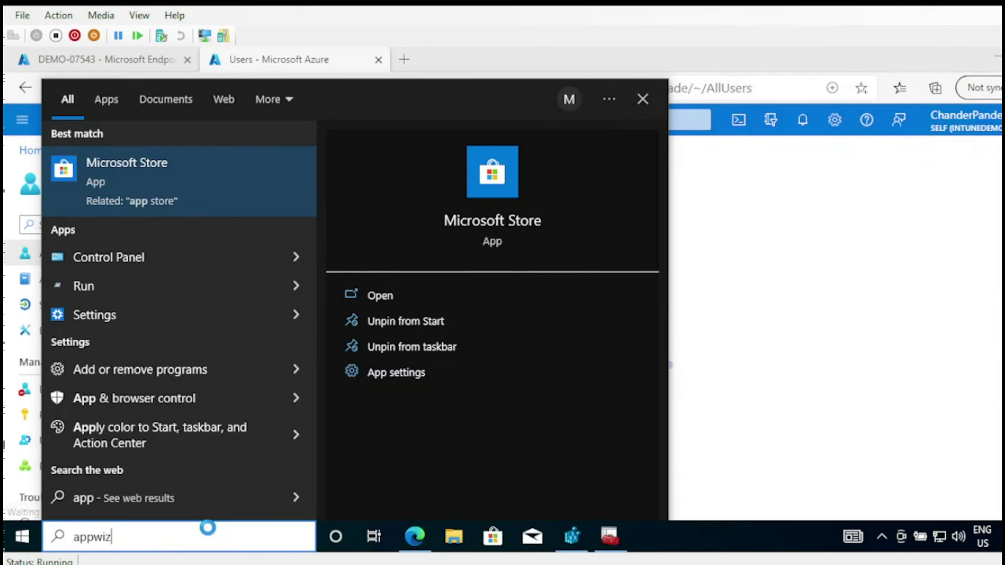
{"action": "type", "text": ".cpl"}
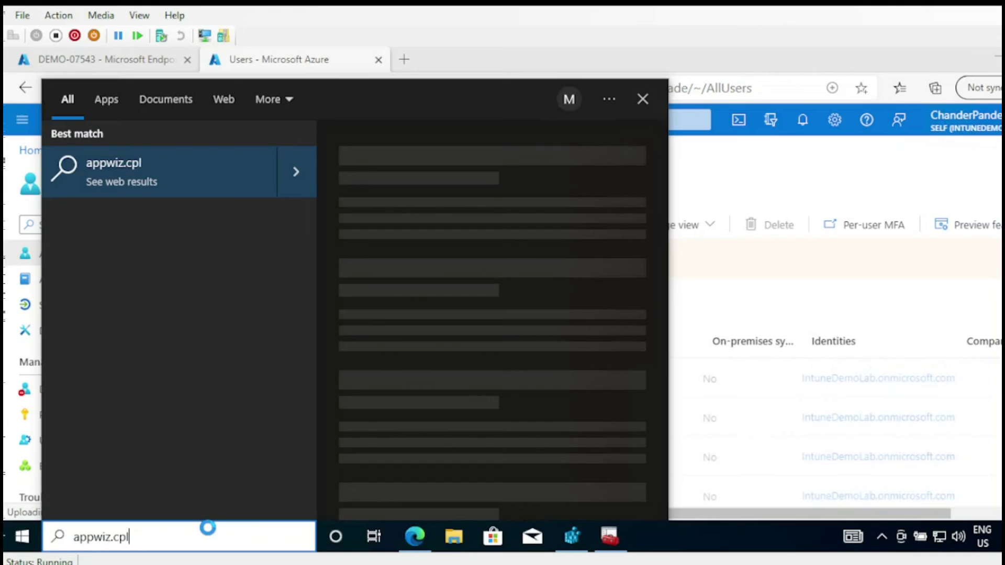
{"action": "key", "text": "Return"}
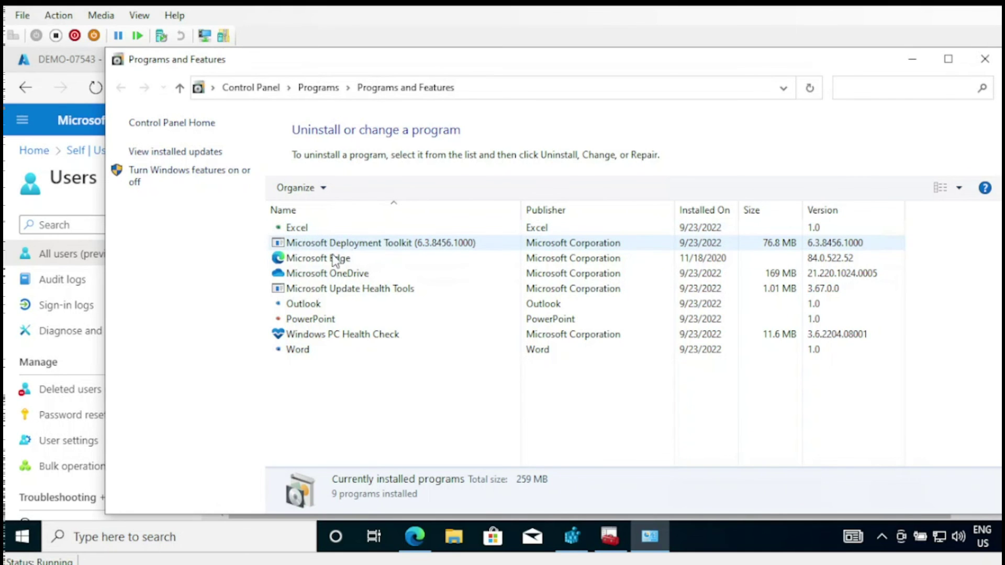
{"action": "left_click", "coordinate": [984, 60]}
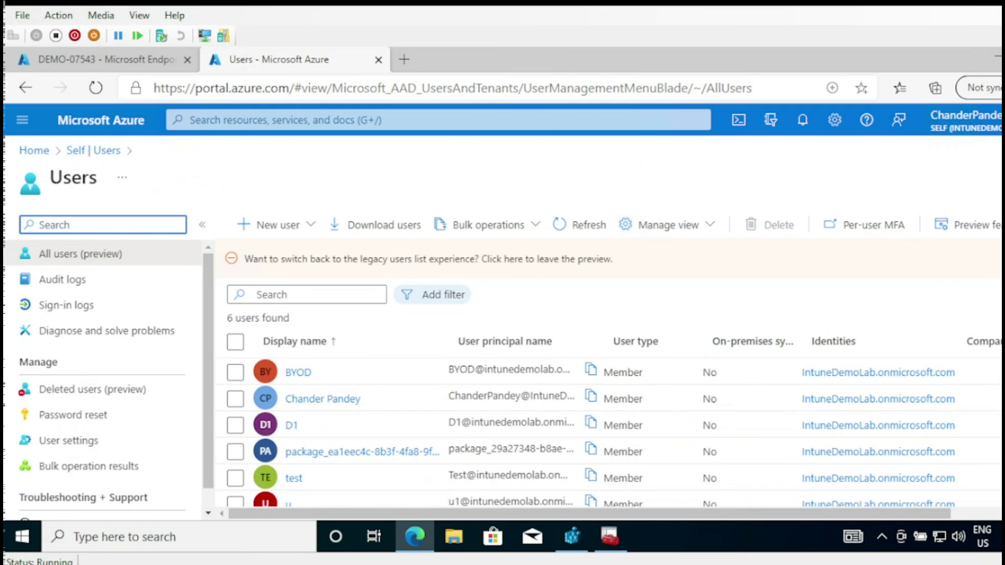
- Open the package_ user's profile and list its devices, showing DEMO-07543 Intune-managed
{"action": "scroll", "coordinate": [385, 467], "scroll_direction": "down", "scroll_amount": 1}
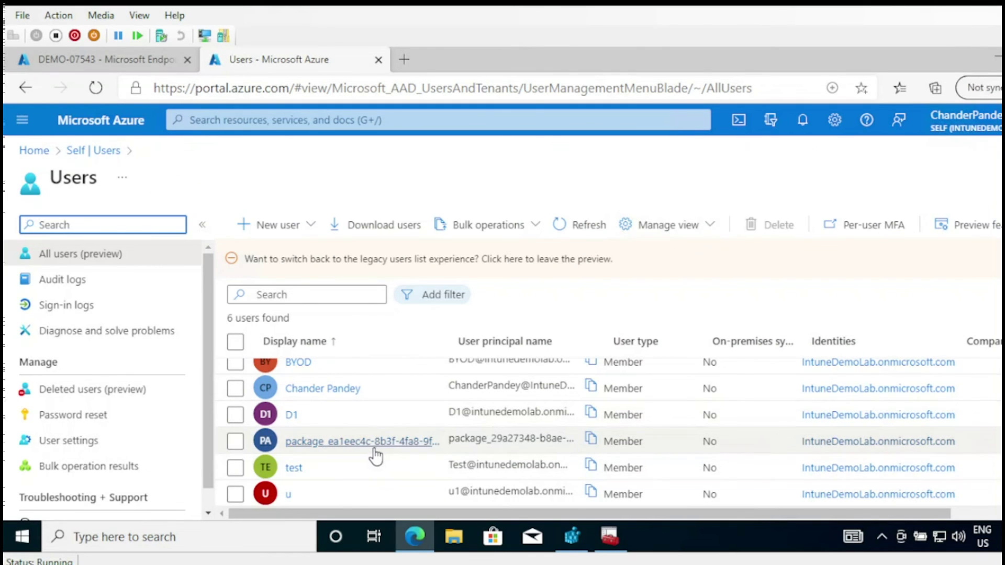
{"action": "left_click", "coordinate": [375, 454]}
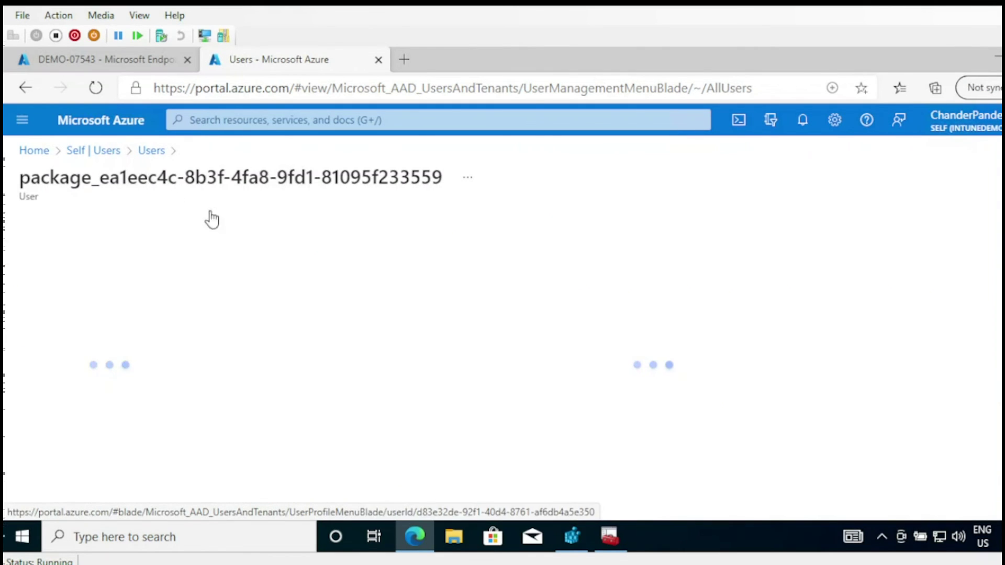
{"action": "left_click_drag", "start_coordinate": [208, 270], "coordinate": [208, 357]}
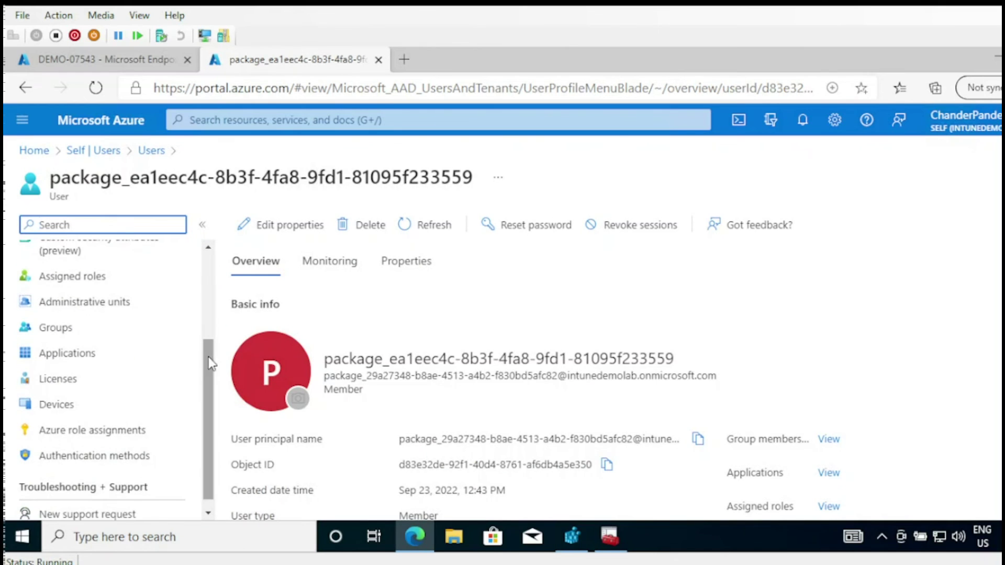
{"action": "left_click", "coordinate": [73, 407]}
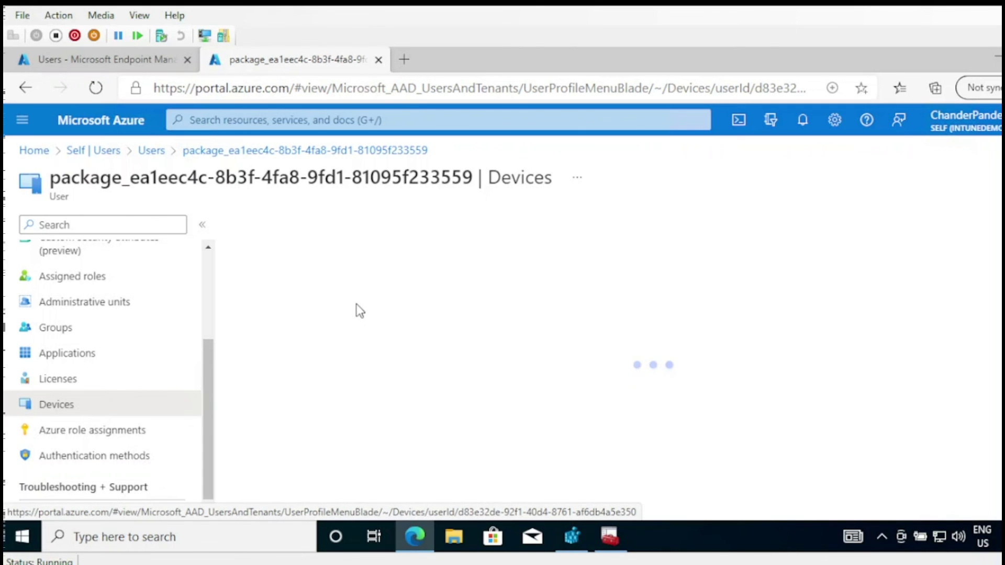
{"action": "mouse_move", "coordinate": [414, 536]}
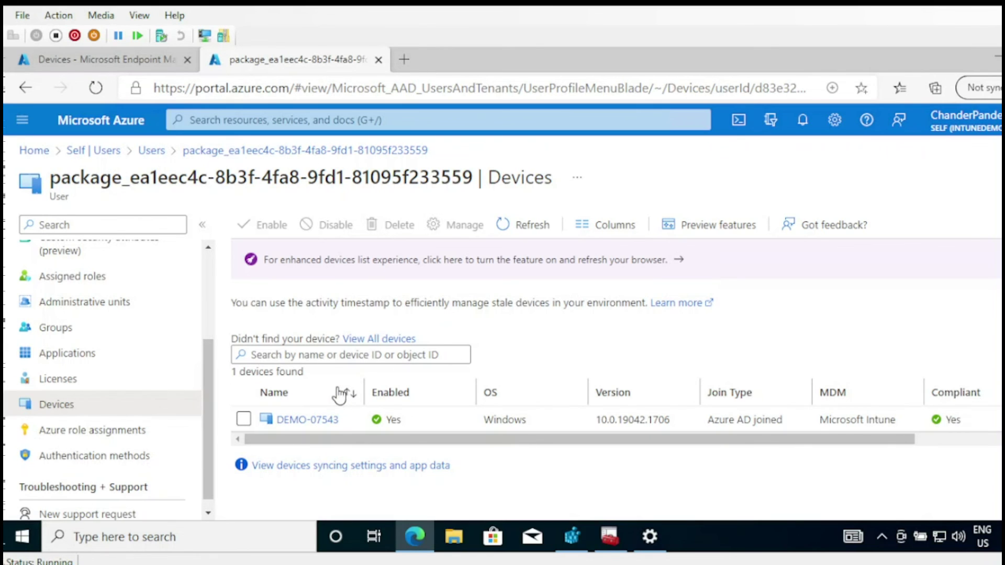
- Highlight the provisioning package account's ID in the page title
{"action": "left_click_drag", "start_coordinate": [369, 178], "coordinate": [152, 178]}
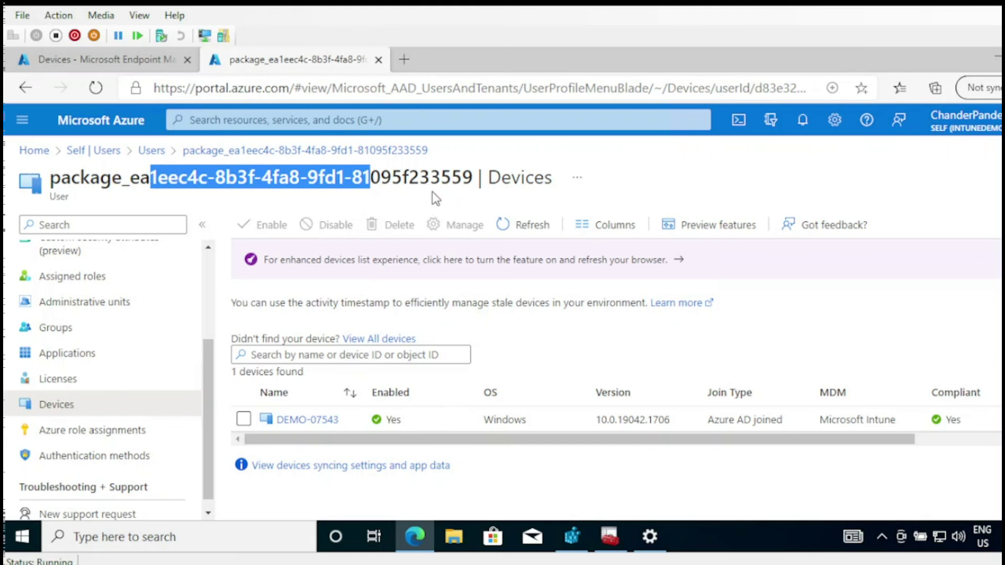
{"action": "left_click_drag", "start_coordinate": [468, 179], "coordinate": [207, 178]}
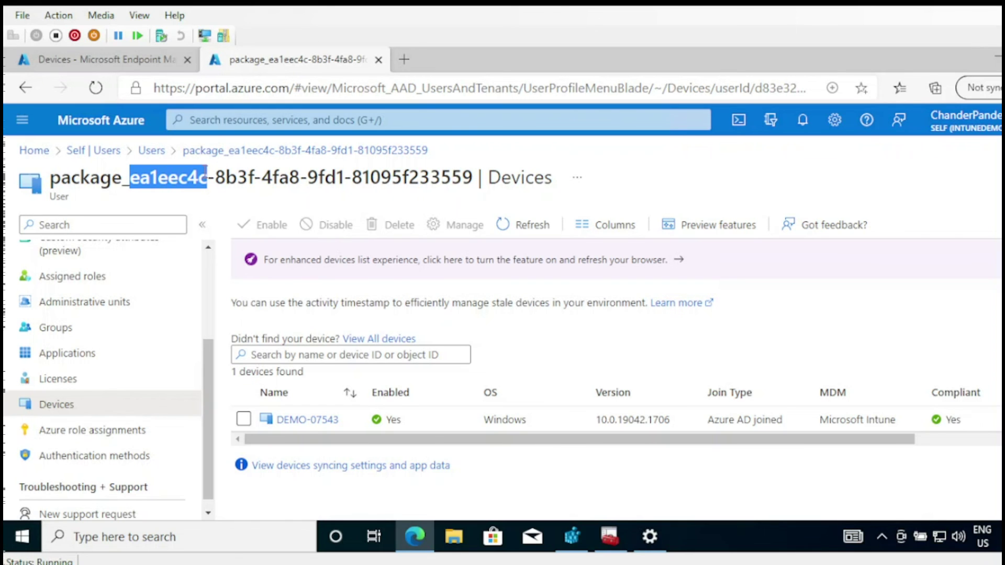
{"action": "mouse_move", "coordinate": [414, 536]}
{"action": "left_click", "coordinate": [109, 60]}
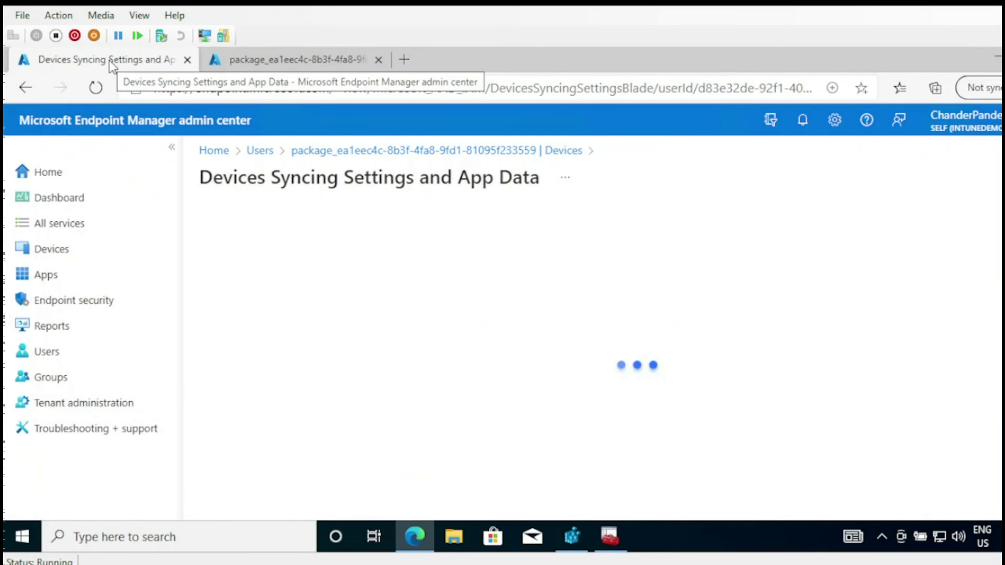
- Open DEMO-07543's details page from Endpoint Manager's Devices > All devices list
{"action": "left_click", "coordinate": [66, 252]}
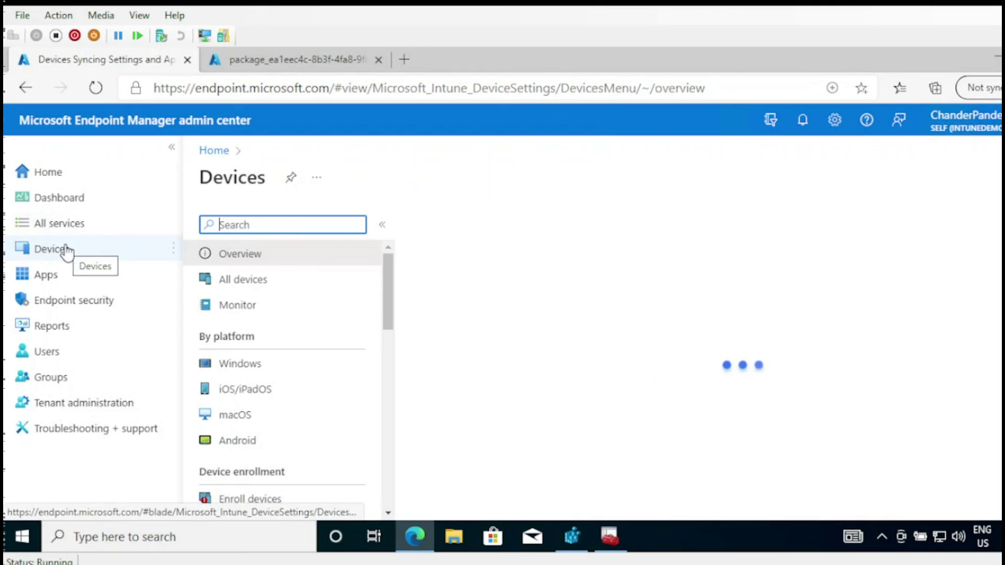
{"action": "left_click", "coordinate": [255, 283]}
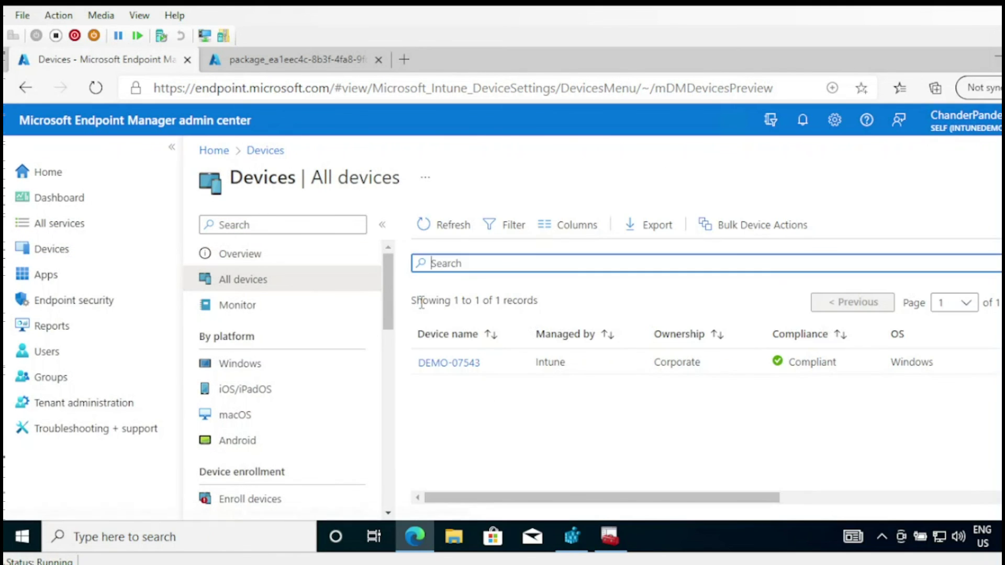
{"action": "left_click", "coordinate": [460, 366]}
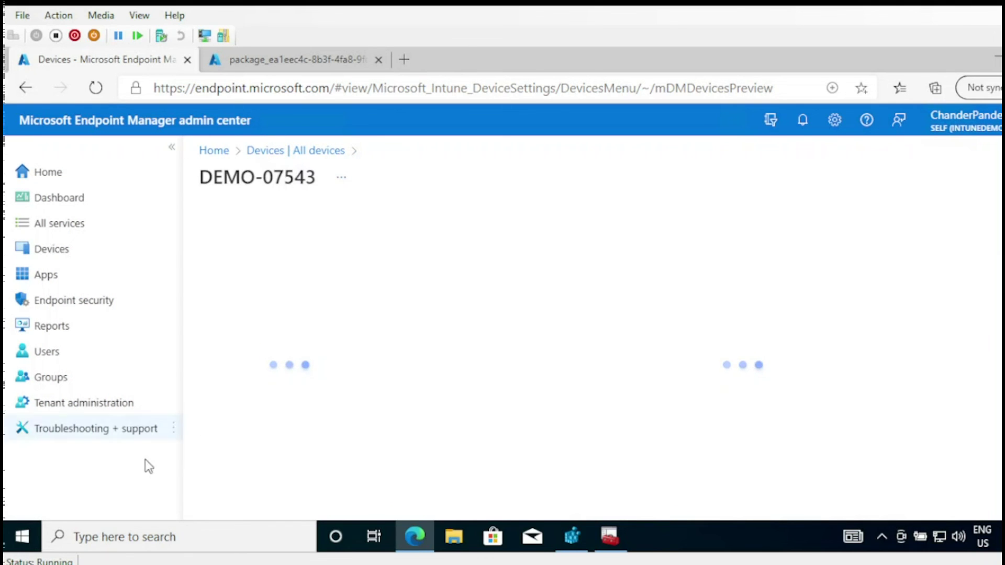
{"action": "left_click", "coordinate": [31, 545]}
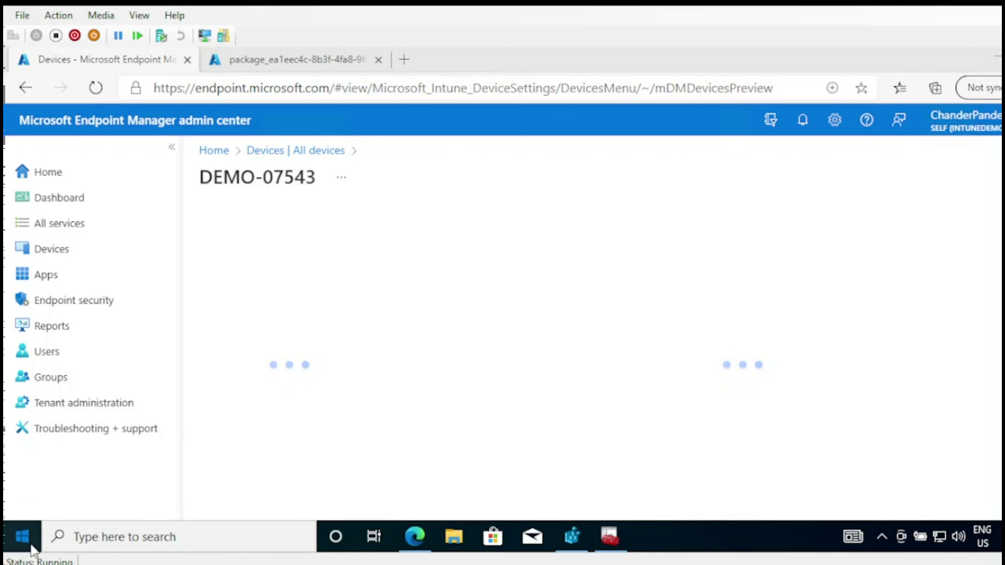
- View Access work or school showing the Self Azure AD connection, then go back to Edge
{"action": "left_click", "coordinate": [29, 351]}
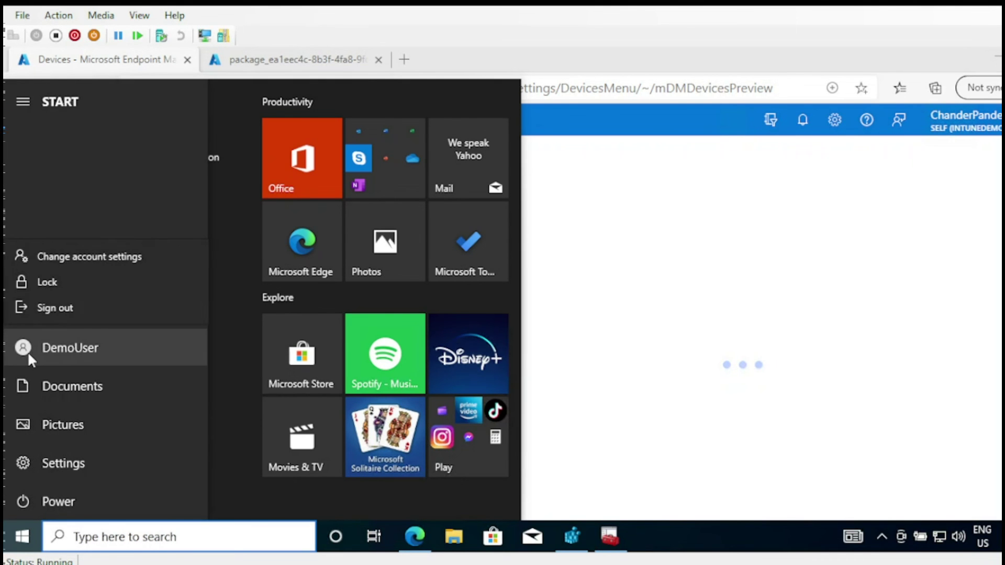
{"action": "left_click", "coordinate": [96, 259]}
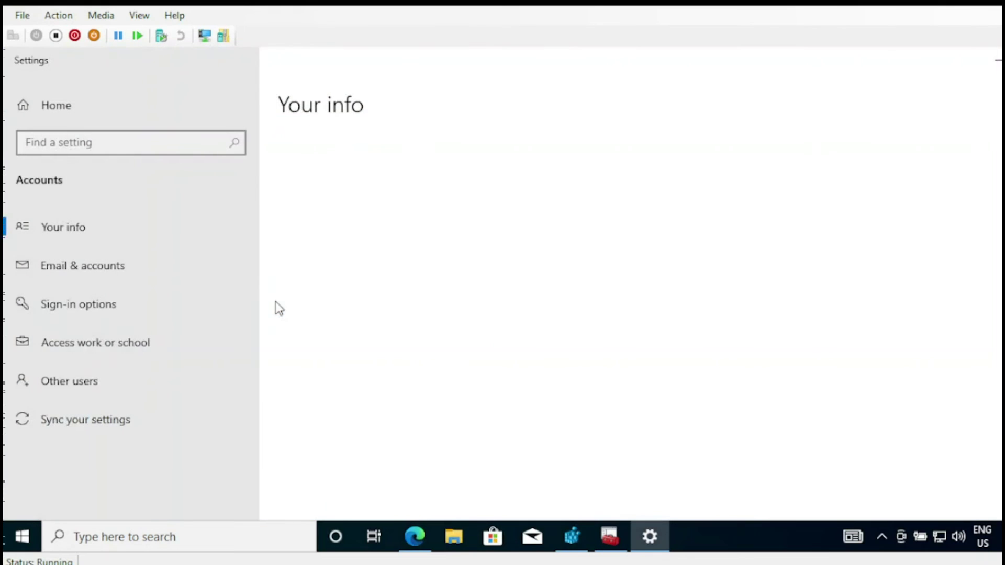
{"action": "left_click", "coordinate": [69, 349]}
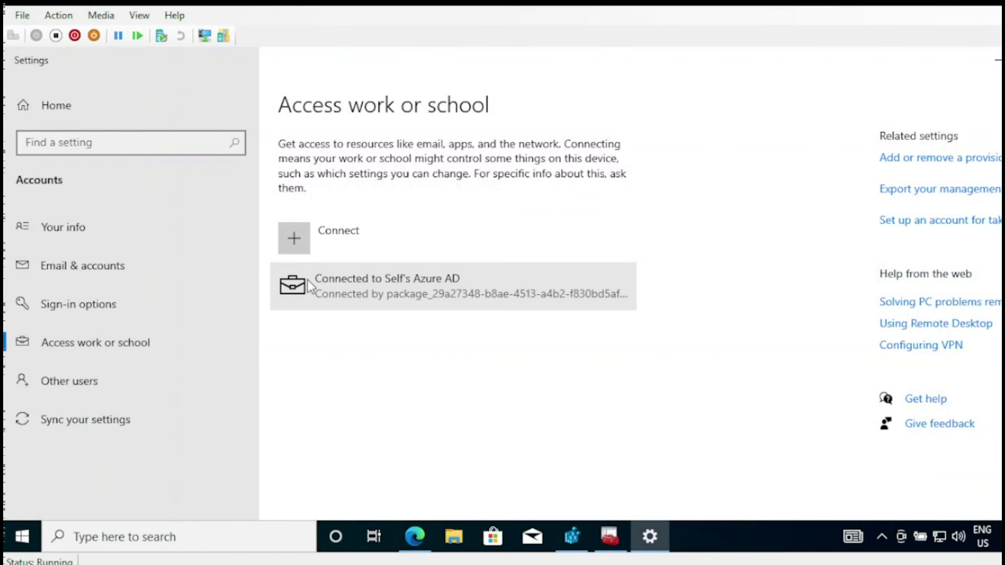
{"action": "left_click", "coordinate": [417, 547]}
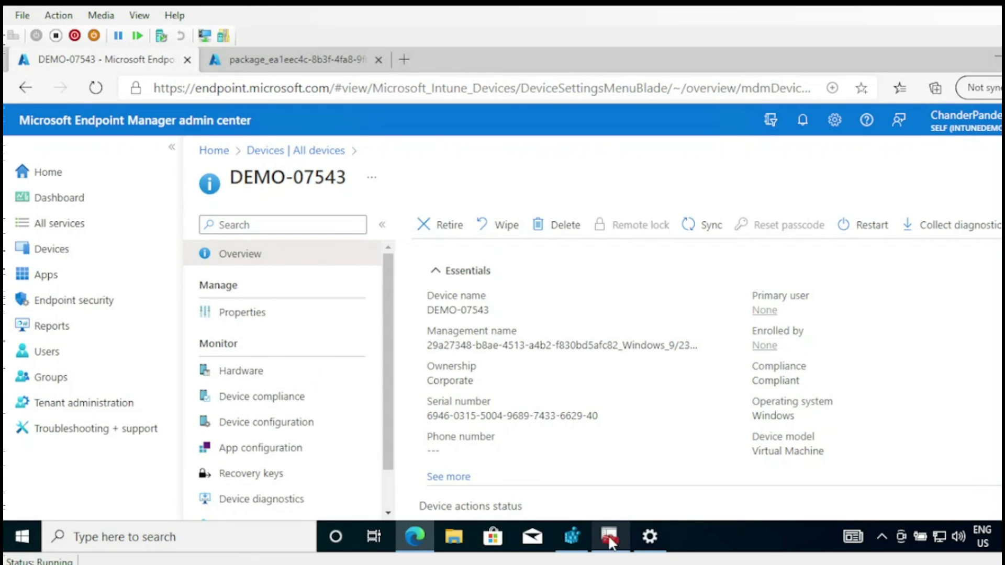
- Delete DEMO-07543 from its Endpoint Manager device page and confirm with Yes
{"action": "left_click", "coordinate": [650, 537]}
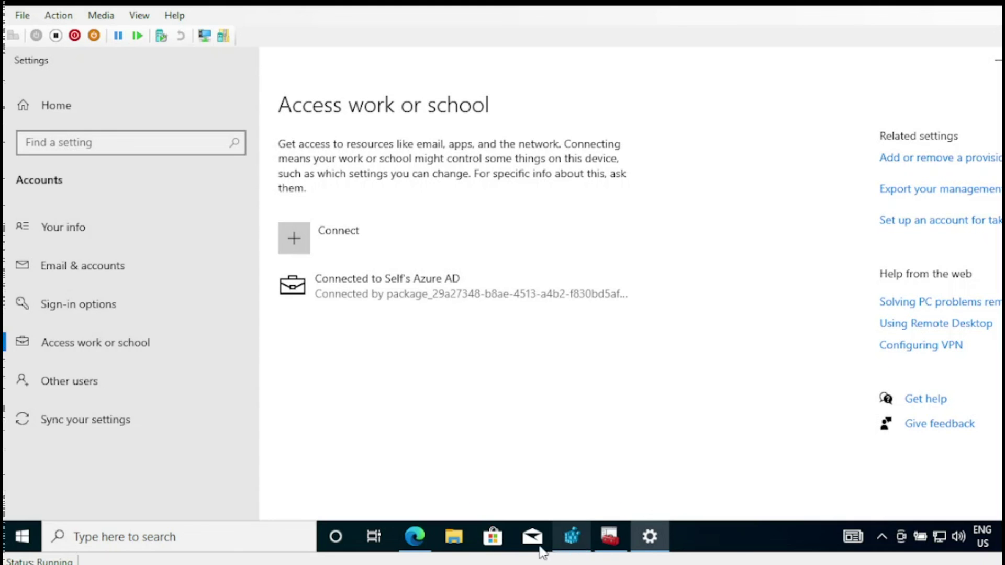
{"action": "left_click", "coordinate": [419, 535]}
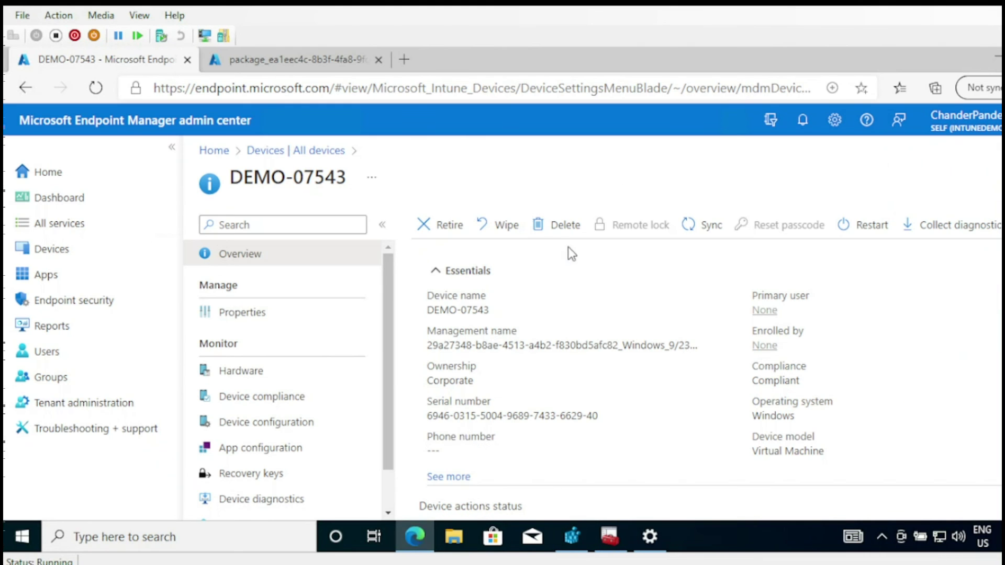
{"action": "left_click", "coordinate": [564, 230]}
{"action": "left_click", "coordinate": [452, 350]}
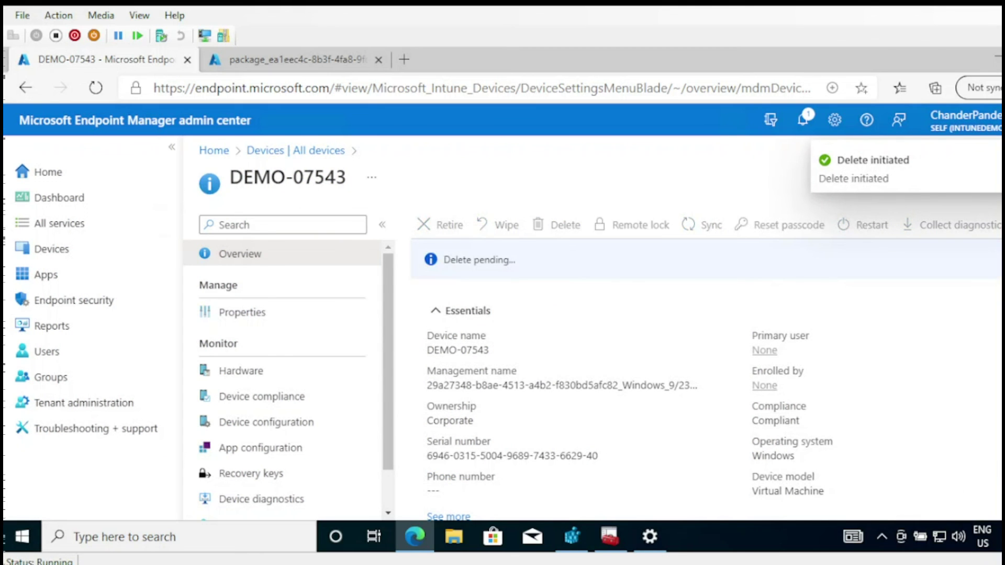
- Clear all Windows notifications in the Action Center and close it
{"action": "key", "text": "super+a"}
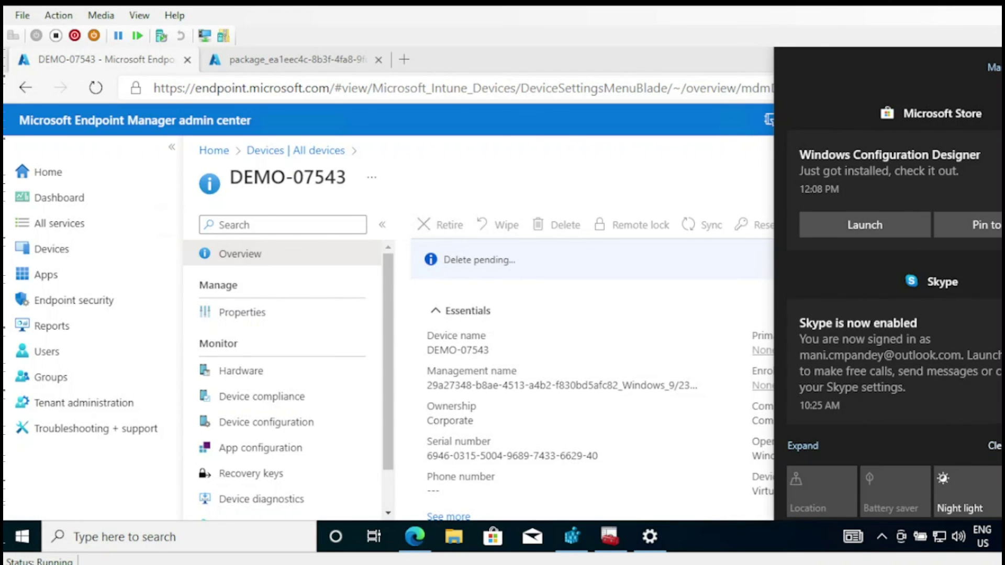
{"action": "left_click", "coordinate": [994, 445]}
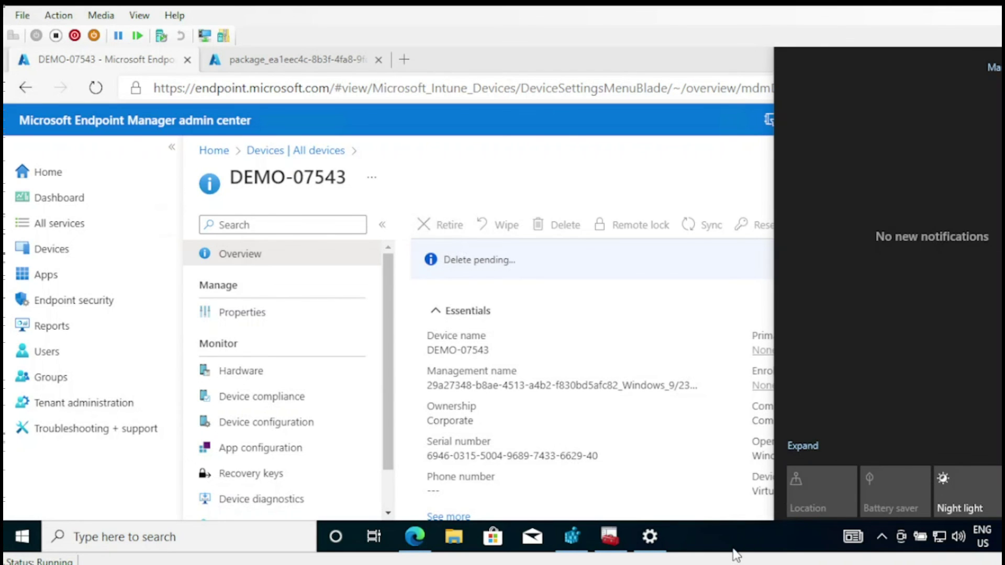
{"action": "left_click", "coordinate": [755, 515]}
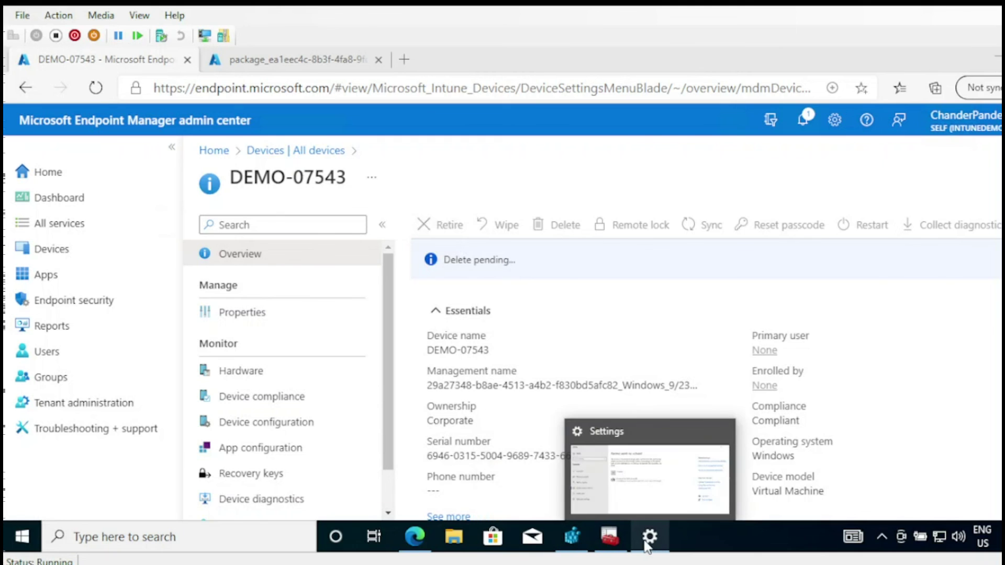
- Refresh Access work or school to confirm the Azure AD connection is gone, then return to Edge
{"action": "left_click", "coordinate": [649, 536]}
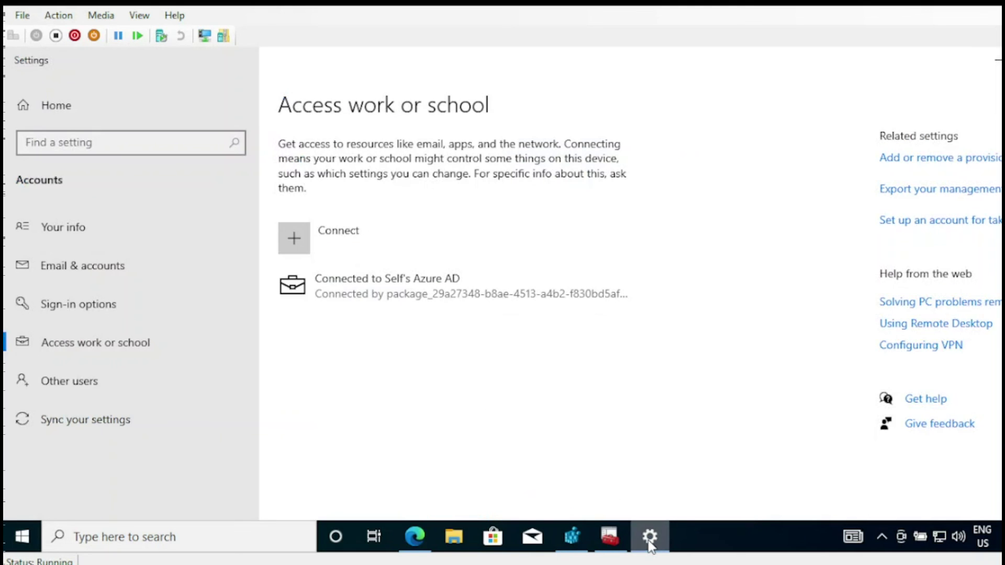
{"action": "left_click", "coordinate": [86, 341]}
{"action": "left_click", "coordinate": [86, 305]}
{"action": "left_click", "coordinate": [87, 340]}
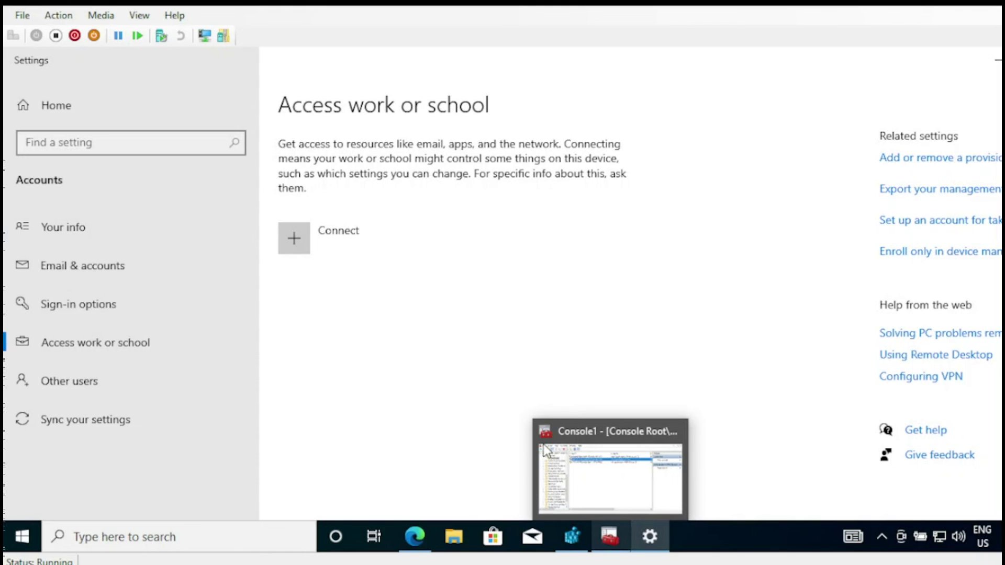
{"action": "left_click", "coordinate": [414, 536]}
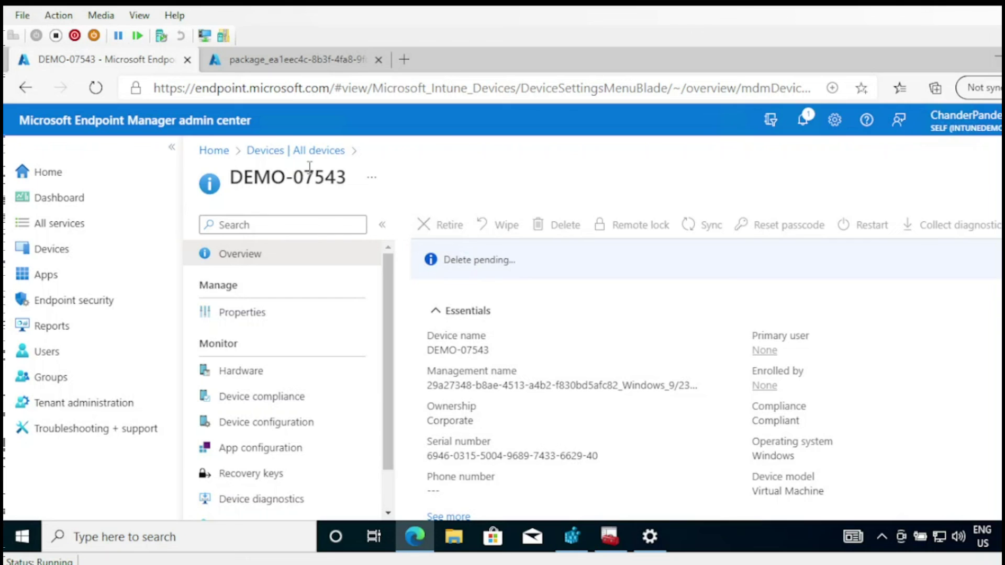
- Reopen DEMO-07543 from the All devices list, then return to the Azure portal tab
{"action": "left_click", "coordinate": [315, 151]}
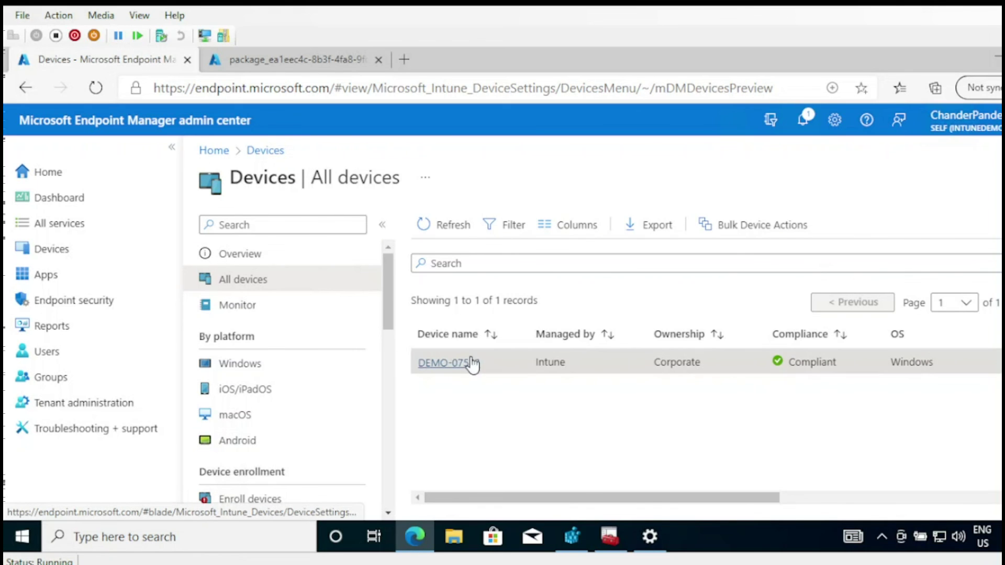
{"action": "left_click", "coordinate": [470, 362]}
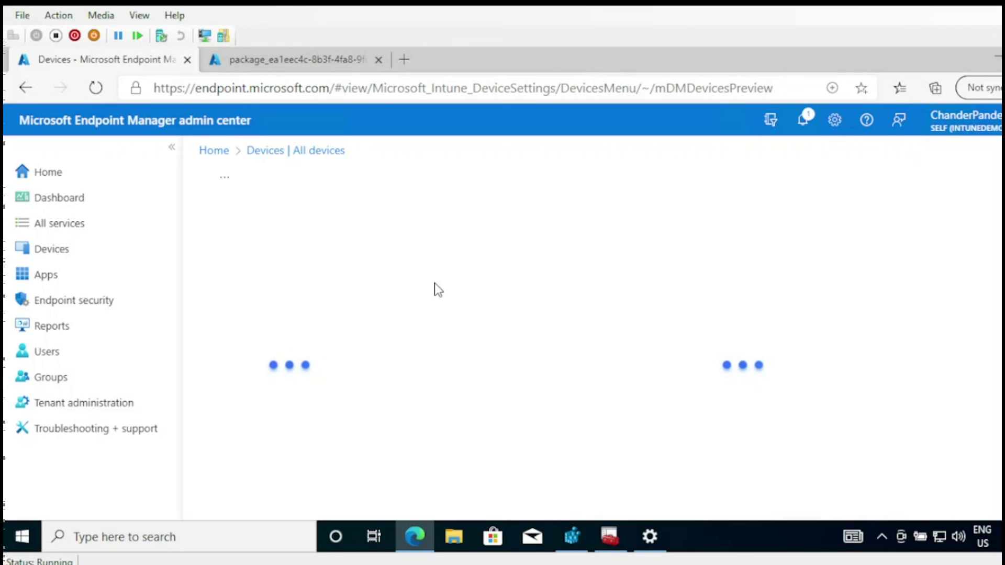
{"action": "key", "text": "ctrl+Tab"}
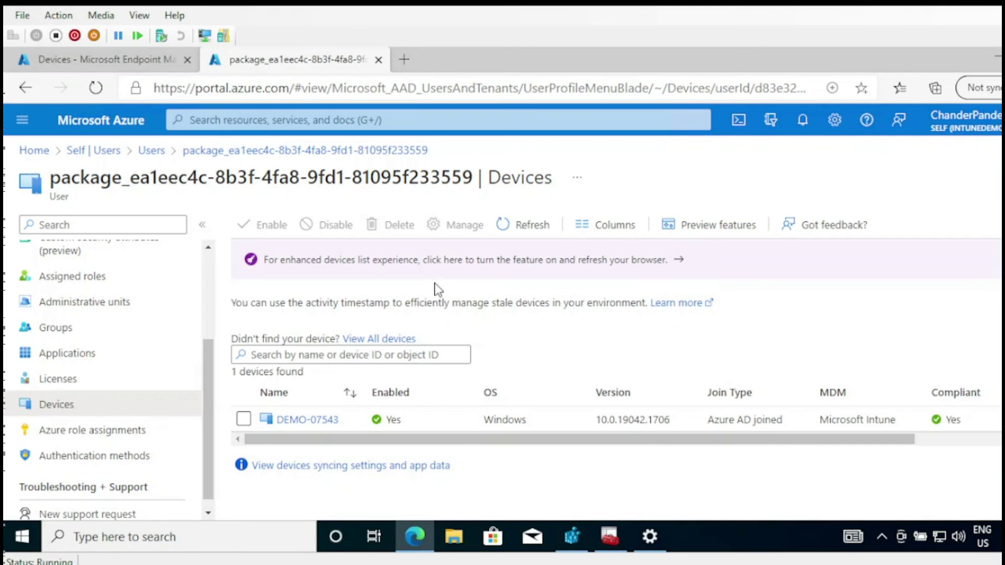